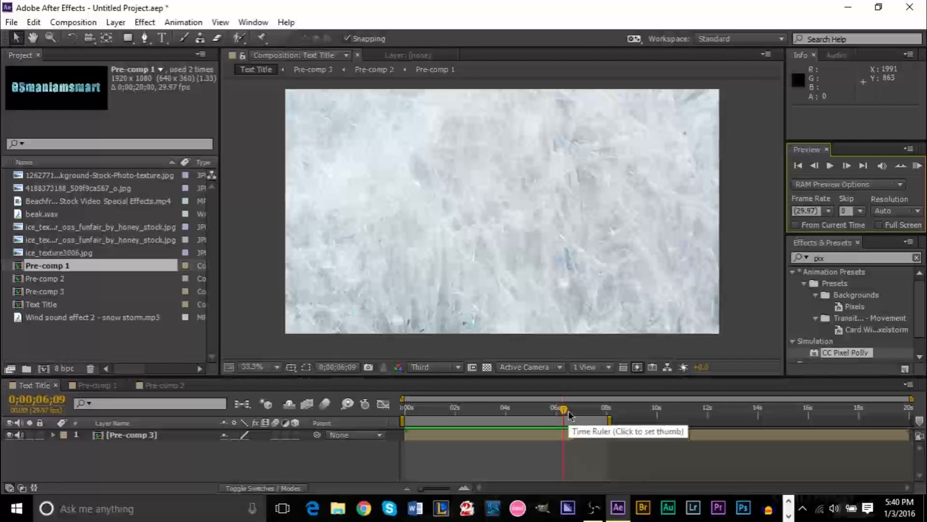
# Preview the Text Title composition from its start, then scrub through its opening to 0;00;01;12
pyautogui.press('Home')
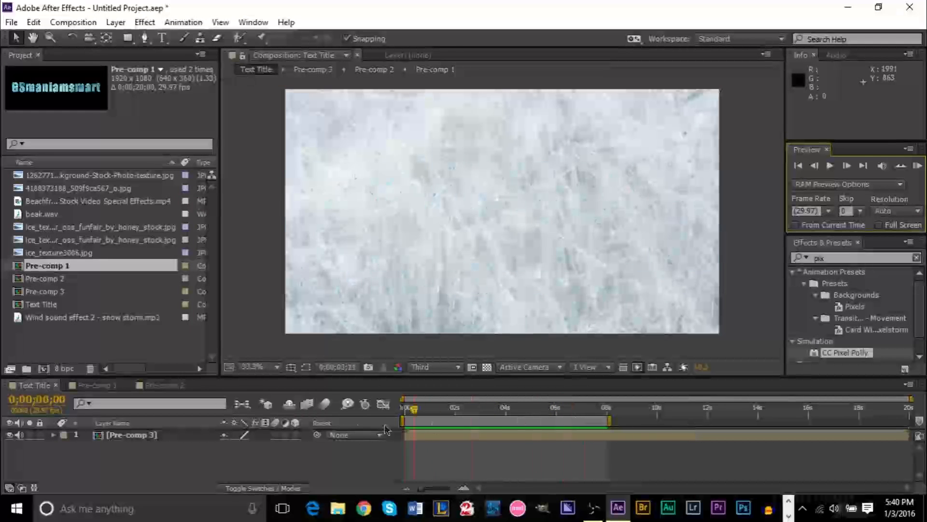
pyautogui.click(917, 166)
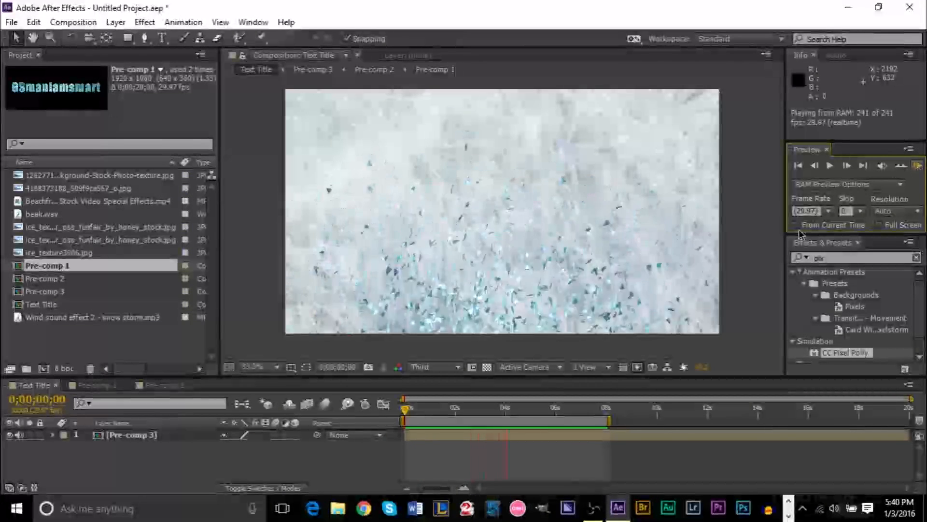
pyautogui.press('space')
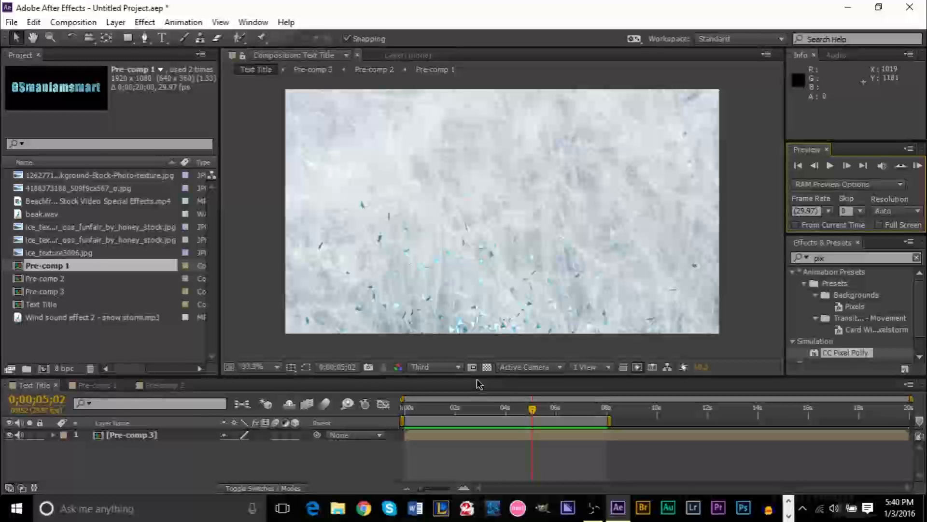
pyautogui.moveTo(532, 410); pyautogui.dragTo(414, 424)
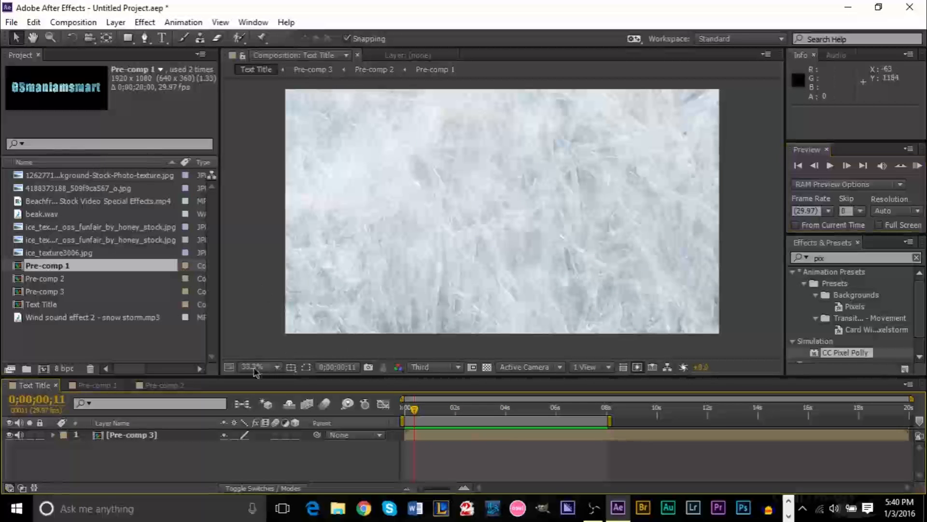
pyautogui.moveTo(220, 379); pyautogui.dragTo(114, 426)
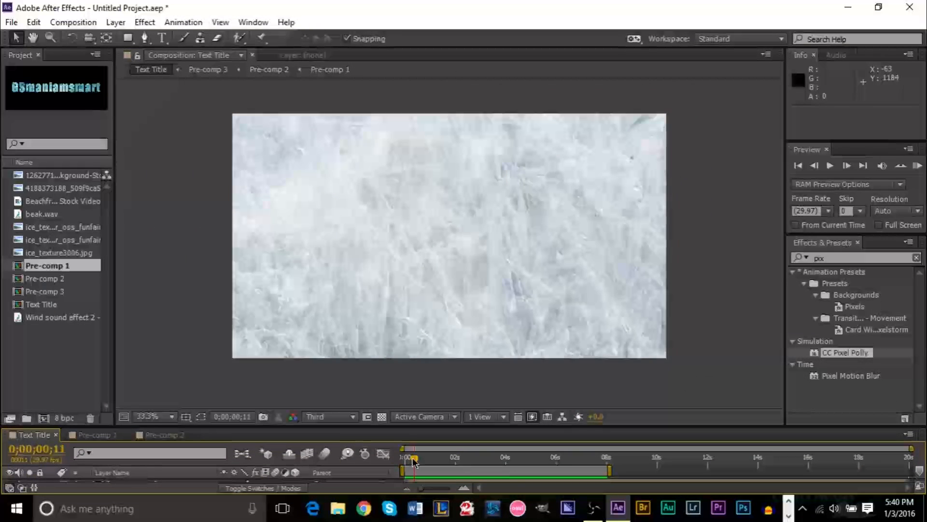
pyautogui.moveTo(414, 461); pyautogui.dragTo(423, 460)
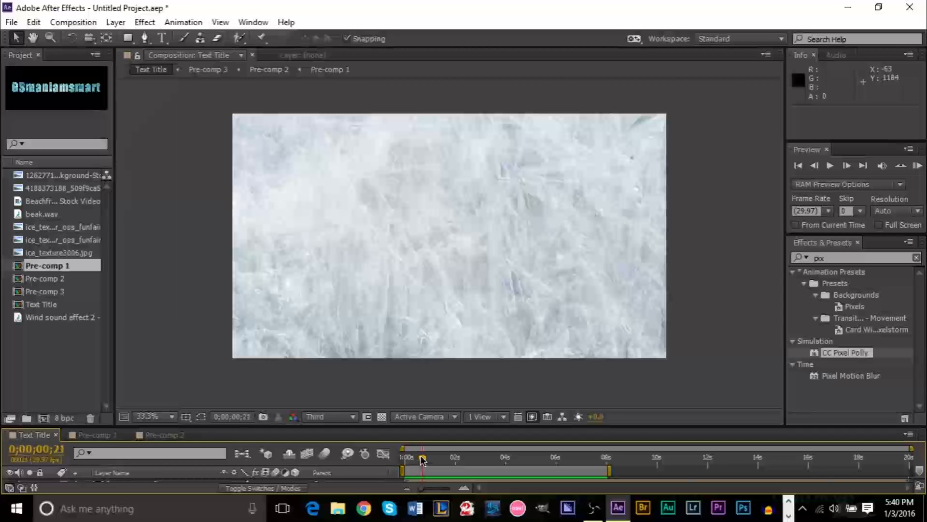
pyautogui.moveTo(422, 459)
pyautogui.mouseDown()
pyautogui.moveTo(392, 461)
pyautogui.moveTo(505, 456)
pyautogui.moveTo(411, 461)
pyautogui.moveTo(441, 458)
pyautogui.mouseUp()
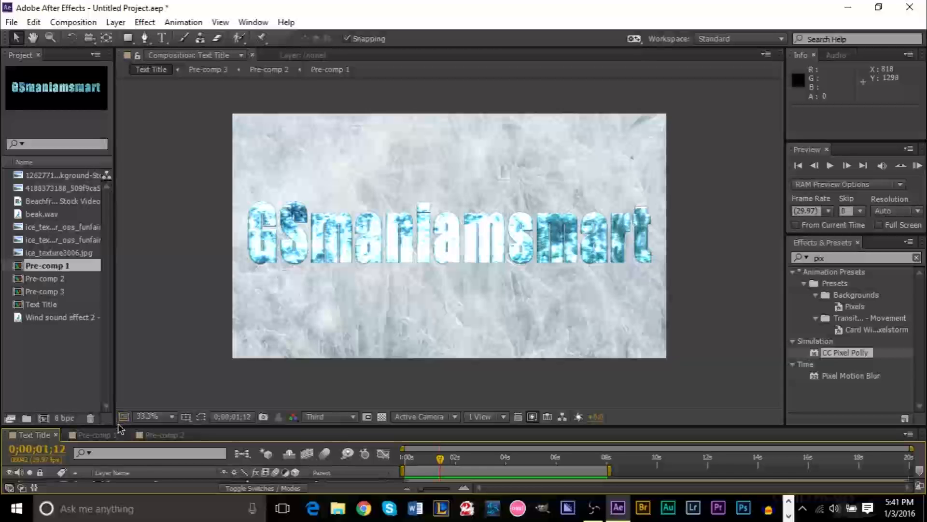
pyautogui.moveTo(121, 424); pyautogui.dragTo(266, 368)
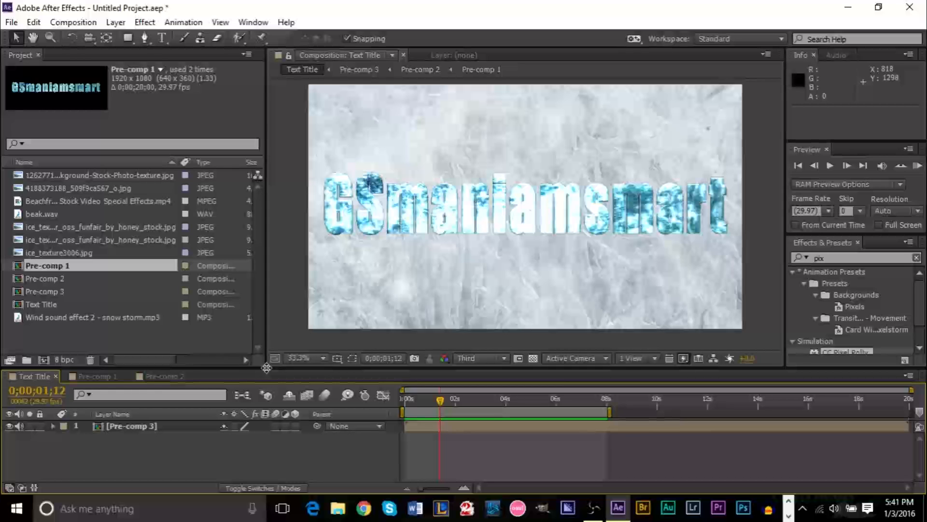
pyautogui.scroll(2, 391, 263)
pyautogui.scroll(-1, 391, 264)
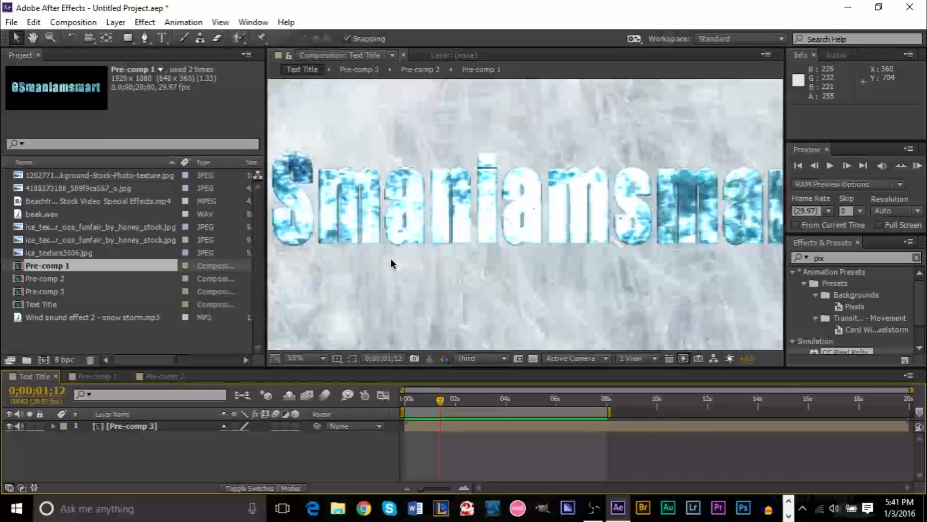
pyautogui.scroll(-1, 391, 263)
pyautogui.scroll(2, 390, 261)
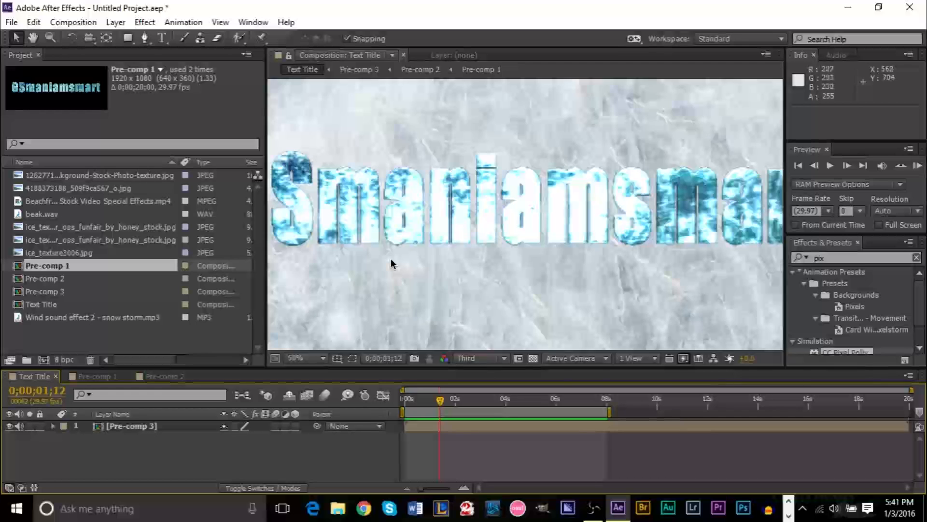
pyautogui.scroll(-2, 390, 261)
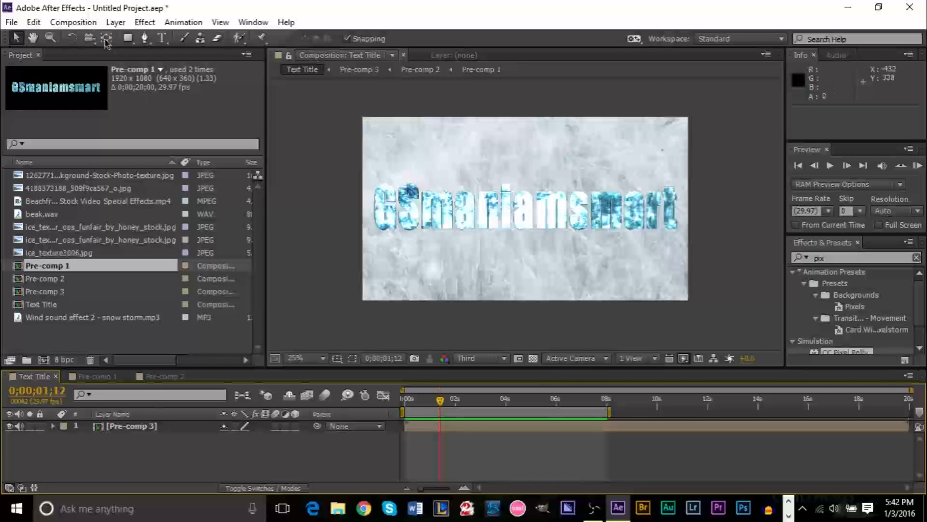
# Create a new 1920 x 1080 composition at 29.97 fps lasting 20 seconds, and enlarge the timeline area
pyautogui.click(73, 22)
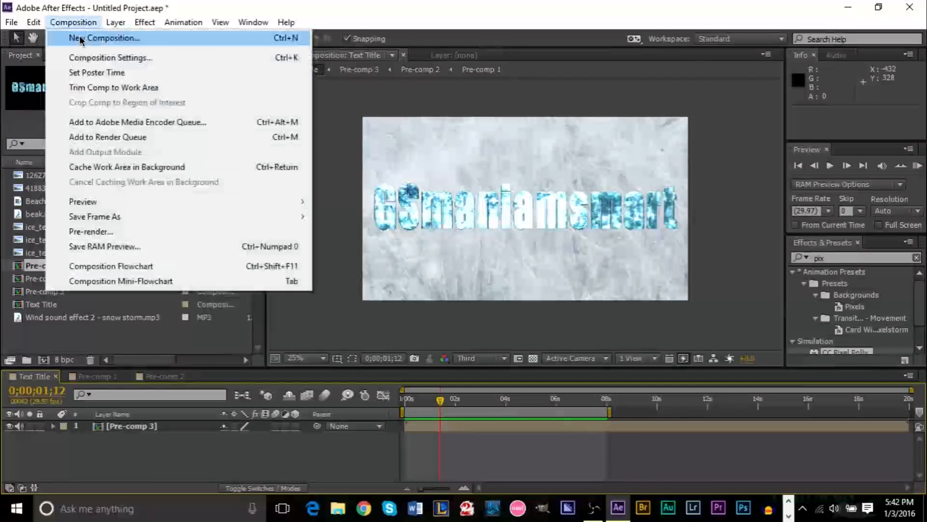
pyautogui.click(80, 39)
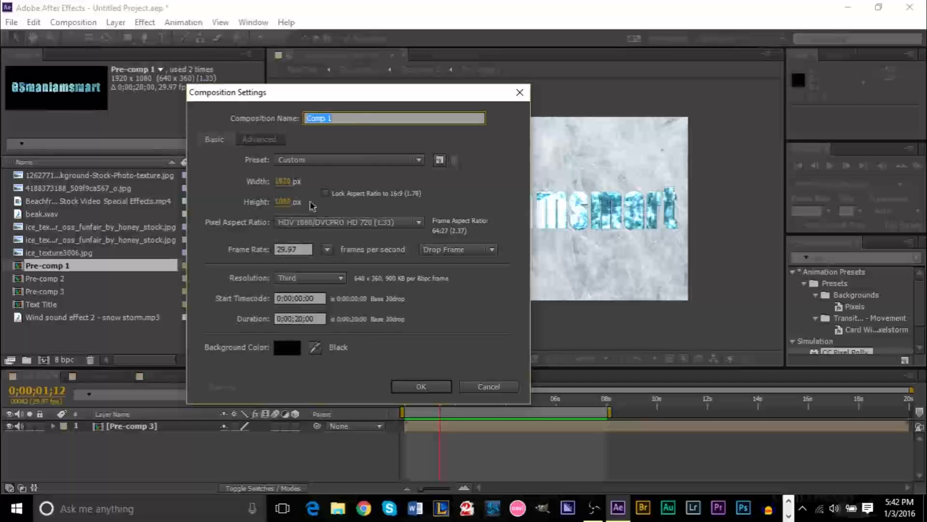
pyautogui.click(421, 387)
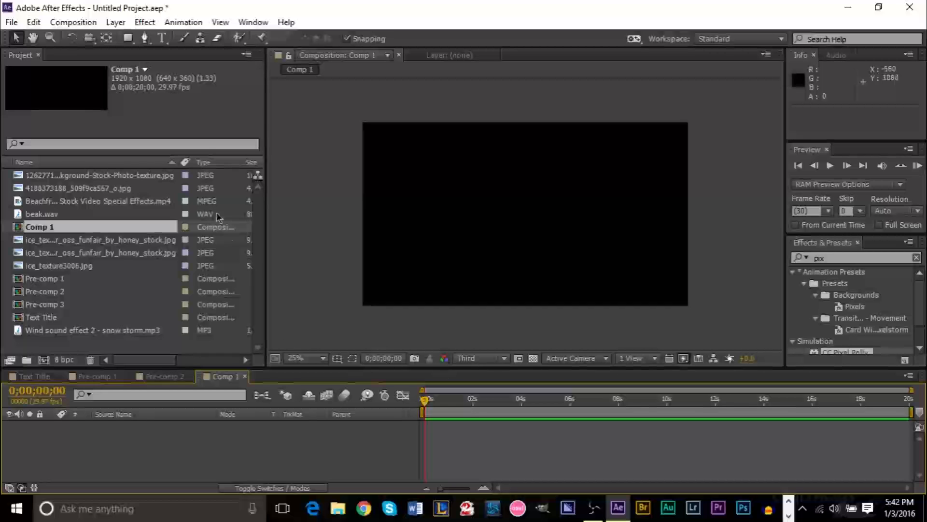
pyautogui.moveTo(258, 366); pyautogui.dragTo(247, 324)
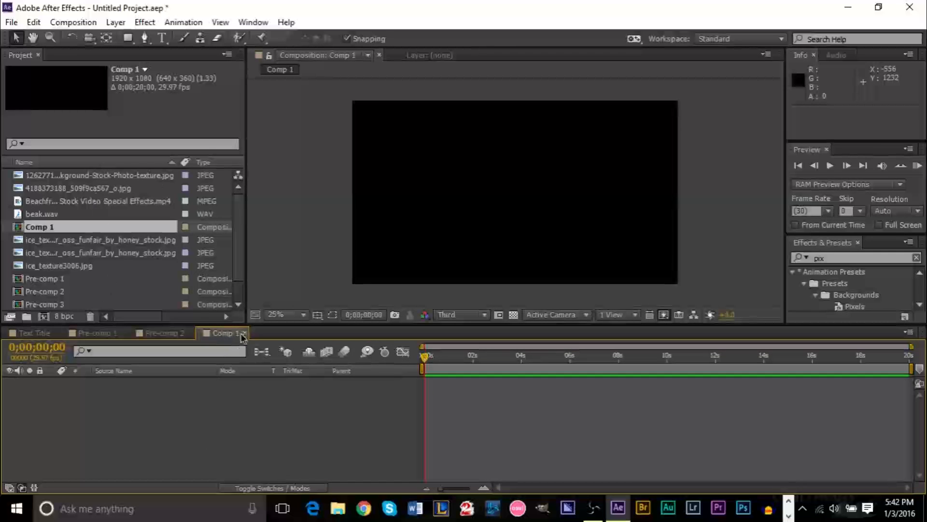
pyautogui.moveTo(246, 332); pyautogui.dragTo(246, 317)
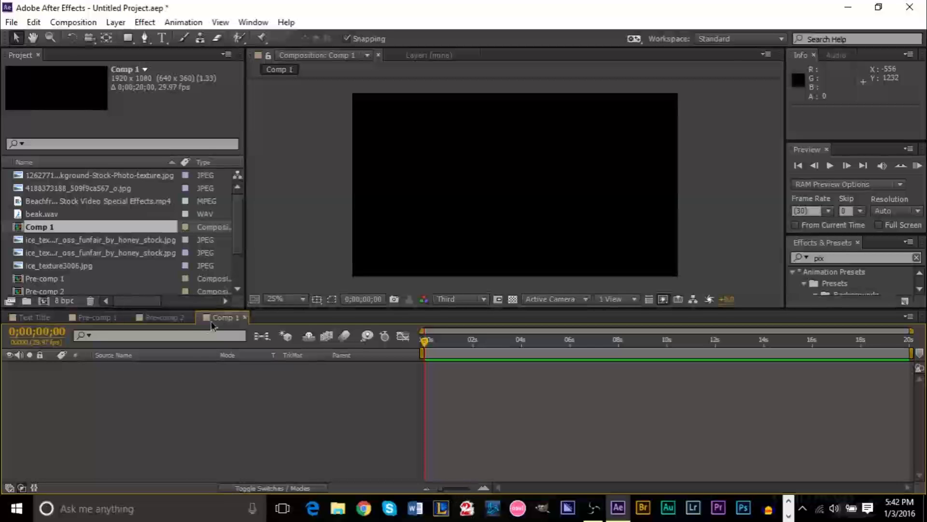
# Look through the finished project's compositions and examine the snow video, title, background image and audio layers in Pre-comp 3
pyautogui.click(52, 318)
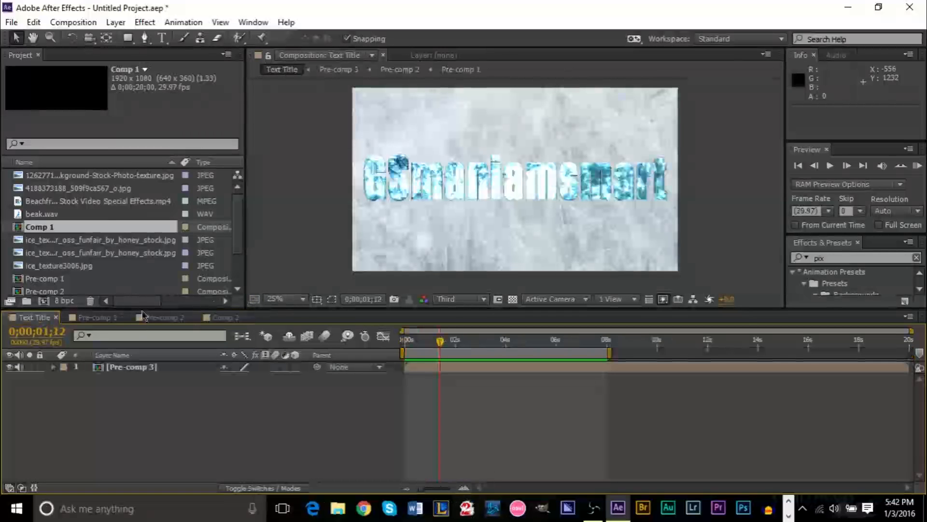
pyautogui.click(97, 317)
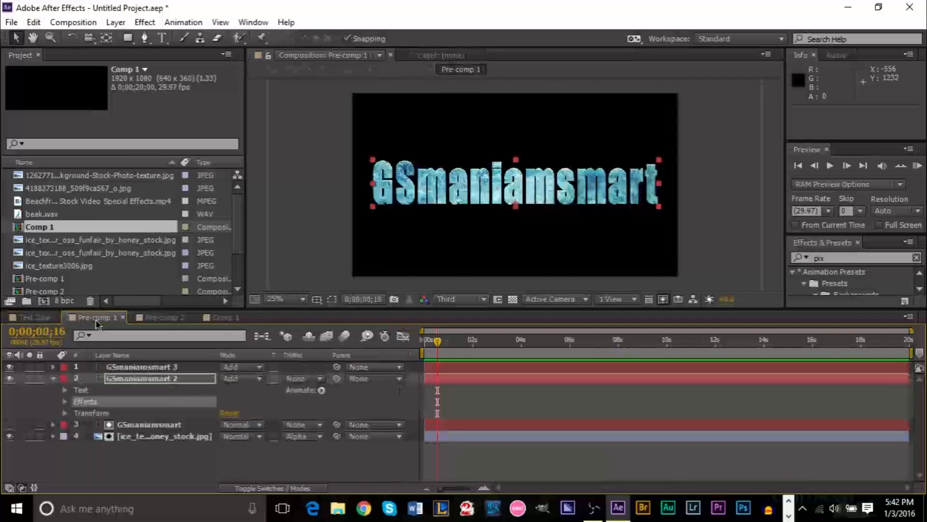
pyautogui.click(166, 317)
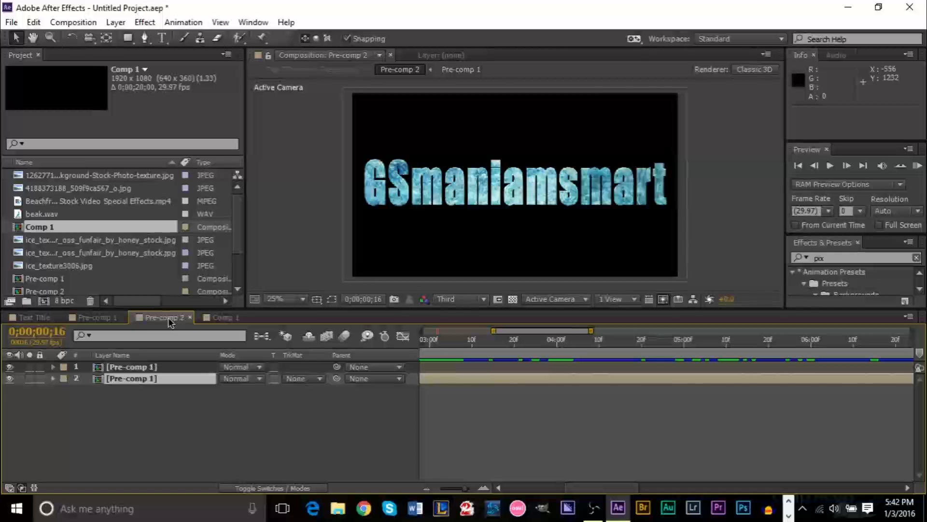
pyautogui.click(35, 318)
pyautogui.doubleClick(106, 368)
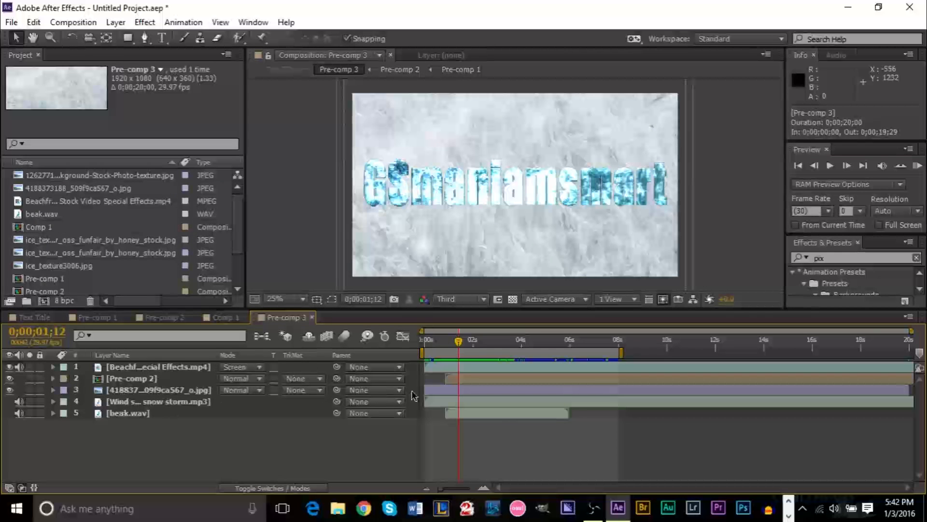
pyautogui.click(497, 411)
pyautogui.click(494, 404)
pyautogui.click(485, 414)
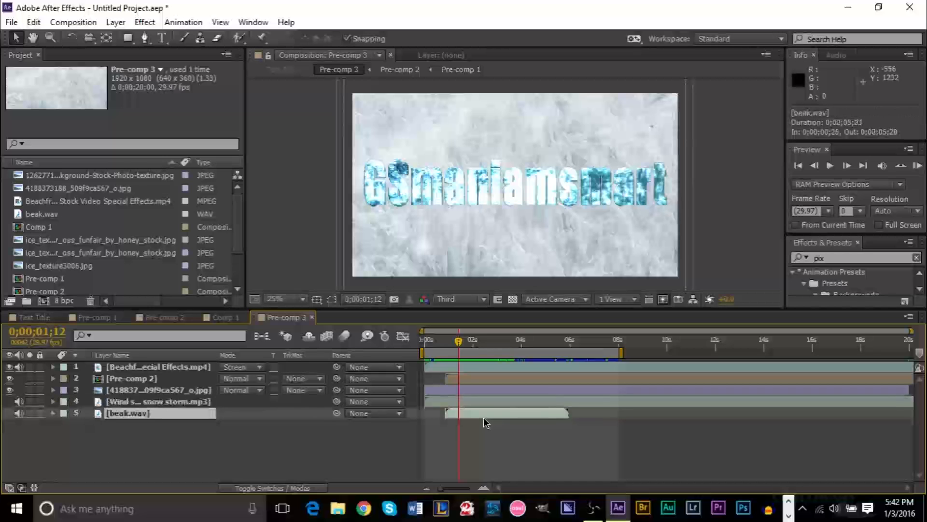
pyautogui.click(157, 389)
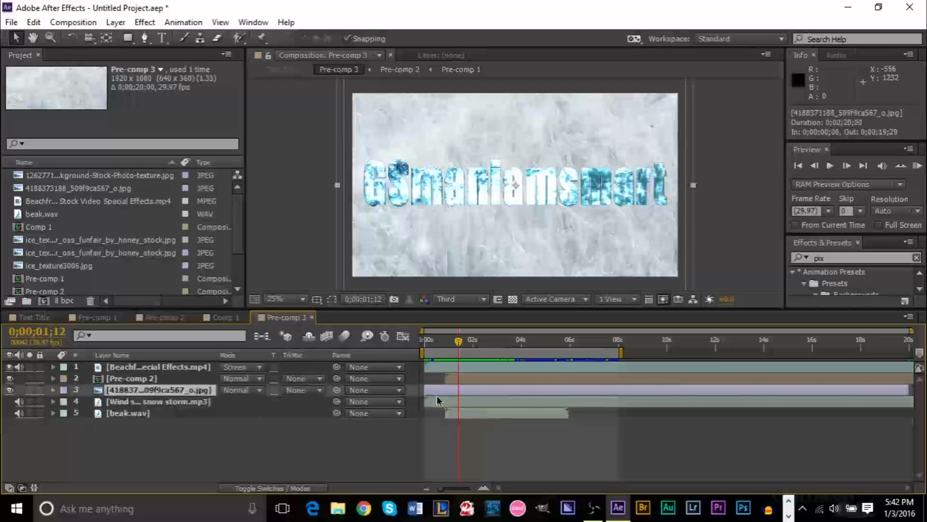
pyautogui.click(160, 367)
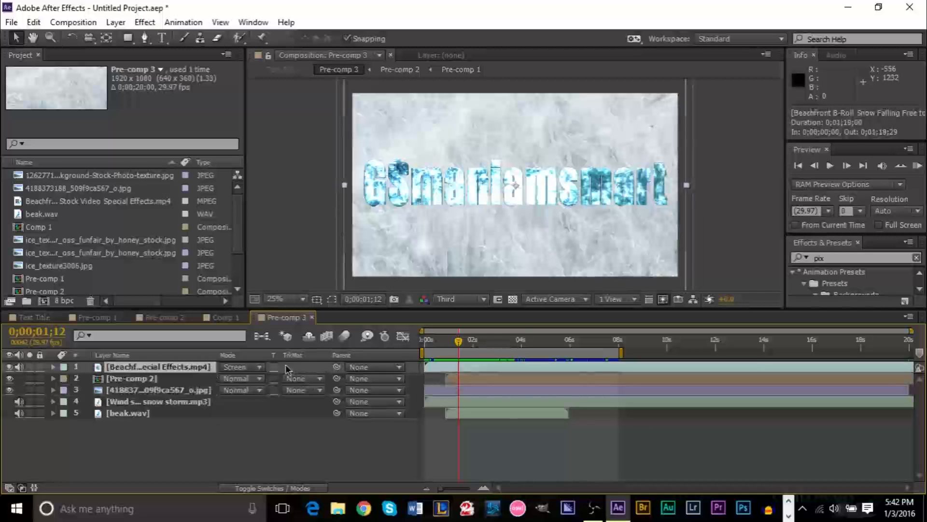
pyautogui.click(165, 379)
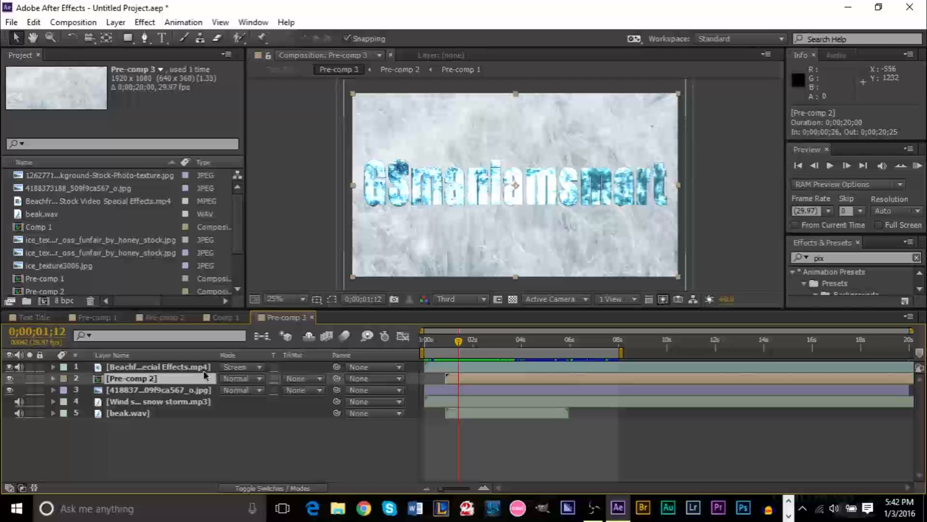
pyautogui.click(200, 367)
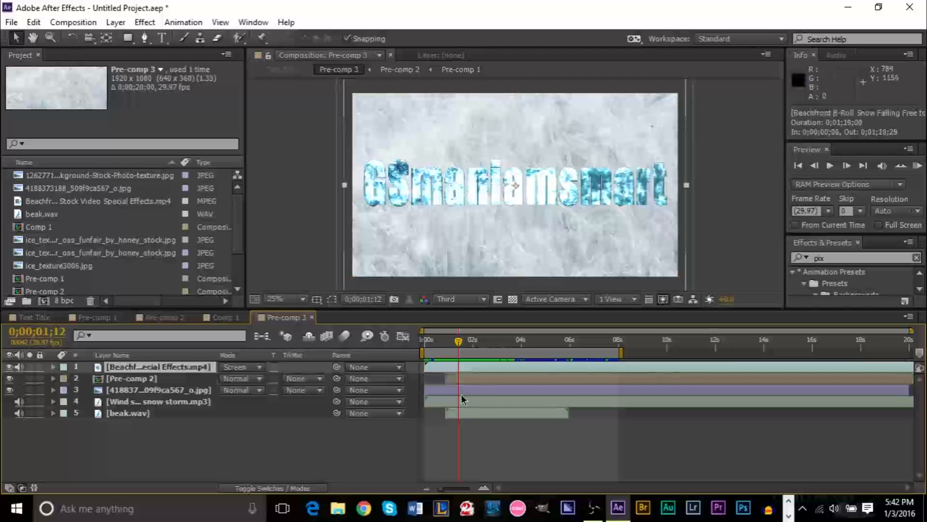
# Examine the nested layers inside Pre-comp 2 and the text and ice texture layers inside Pre-comp 1
pyautogui.doubleClick(136, 380)
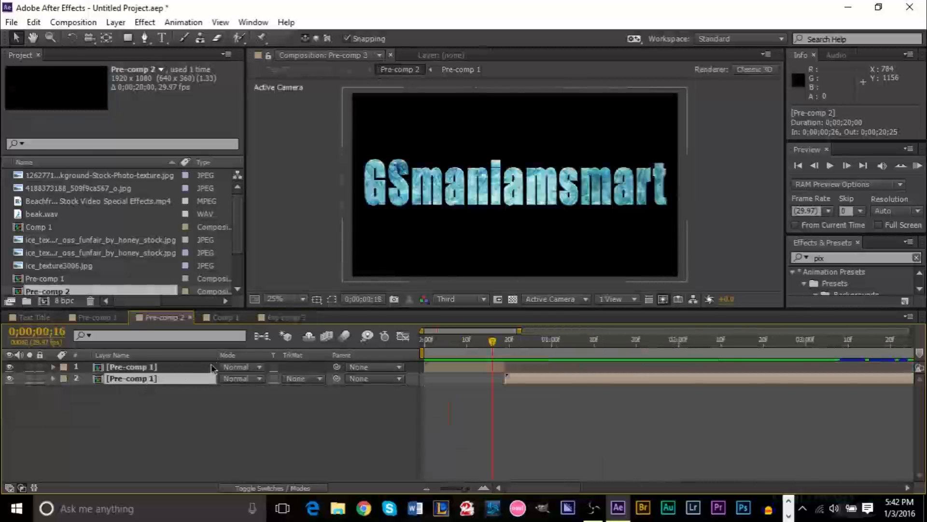
pyautogui.click(206, 369)
pyautogui.click(181, 389)
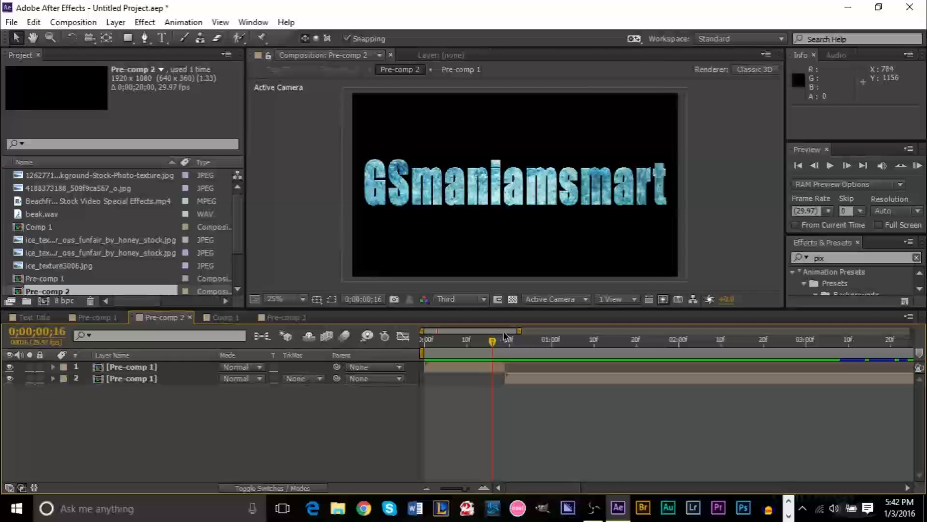
pyautogui.doubleClick(129, 379)
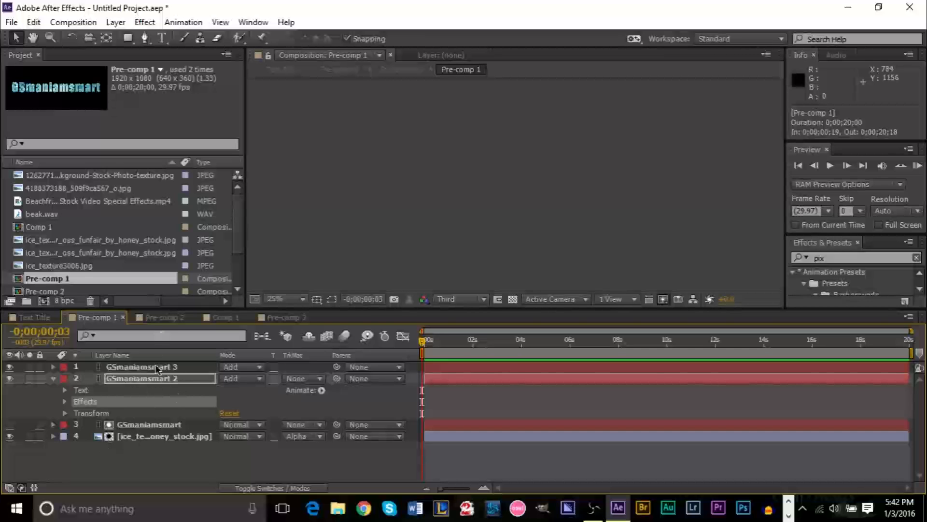
pyautogui.click(158, 376)
pyautogui.click(164, 436)
pyautogui.click(174, 424)
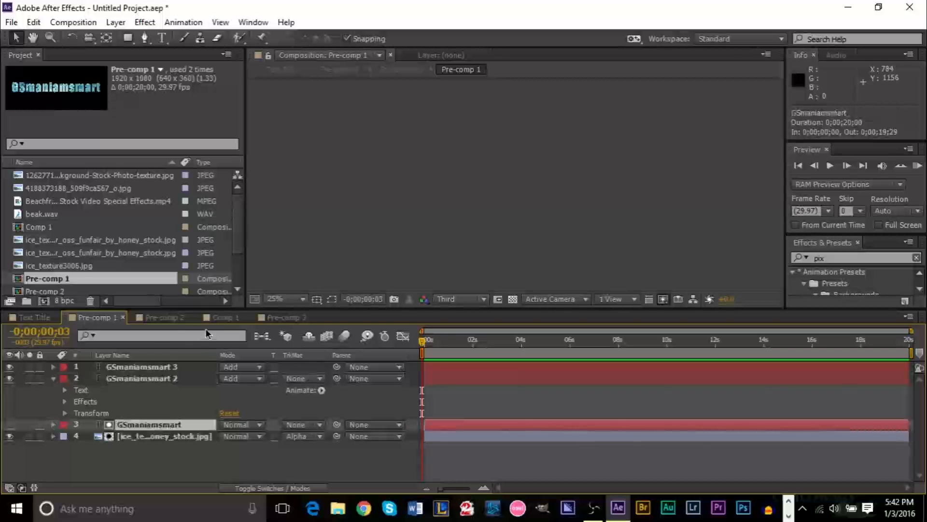
# Return to the empty Comp 1 and start a text layer near the left side of its frame
pyautogui.click(284, 316)
pyautogui.click(222, 317)
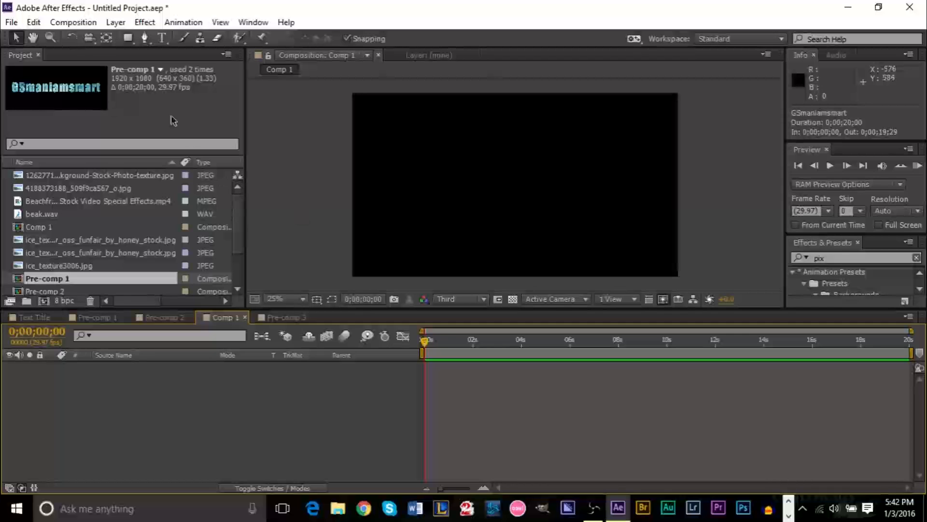
pyautogui.click(162, 38)
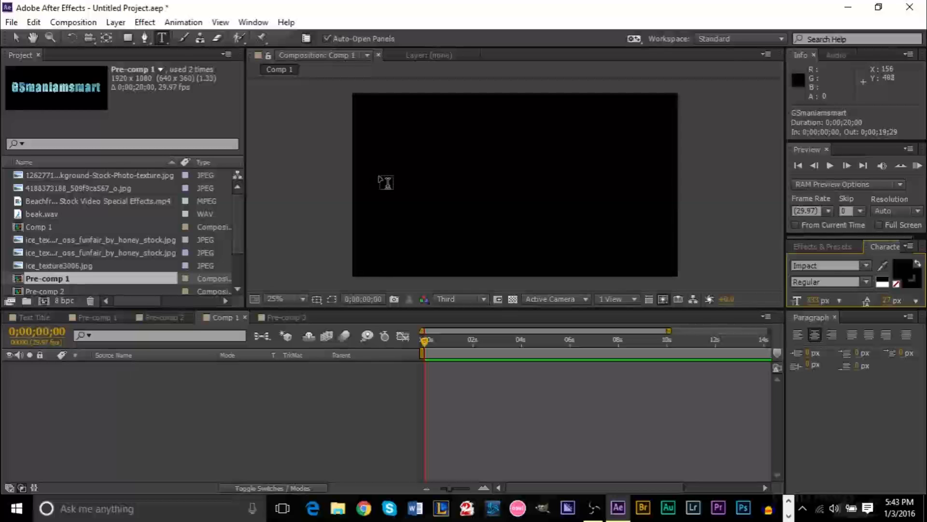
pyautogui.click(380, 183)
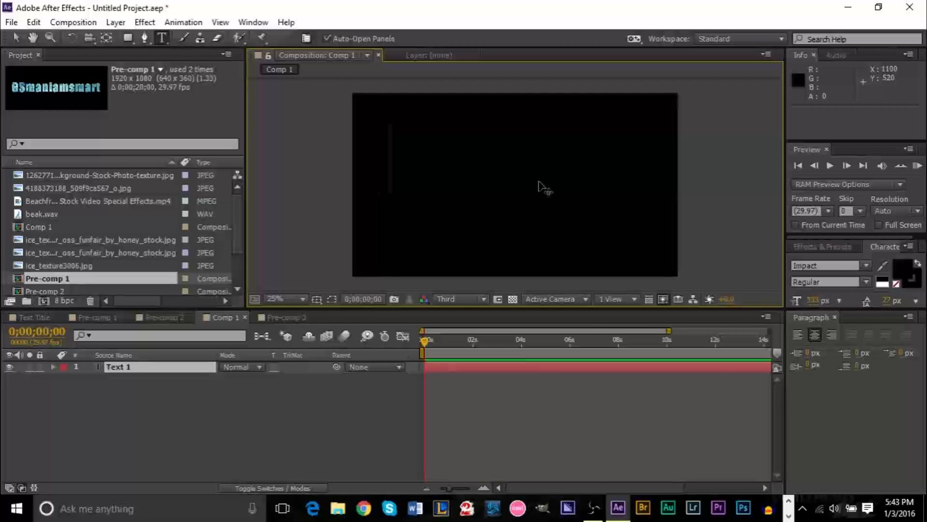
# Enter the letter Y in the new text layer and set its fill color to white
pyautogui.click(887, 270)
pyautogui.click(885, 285)
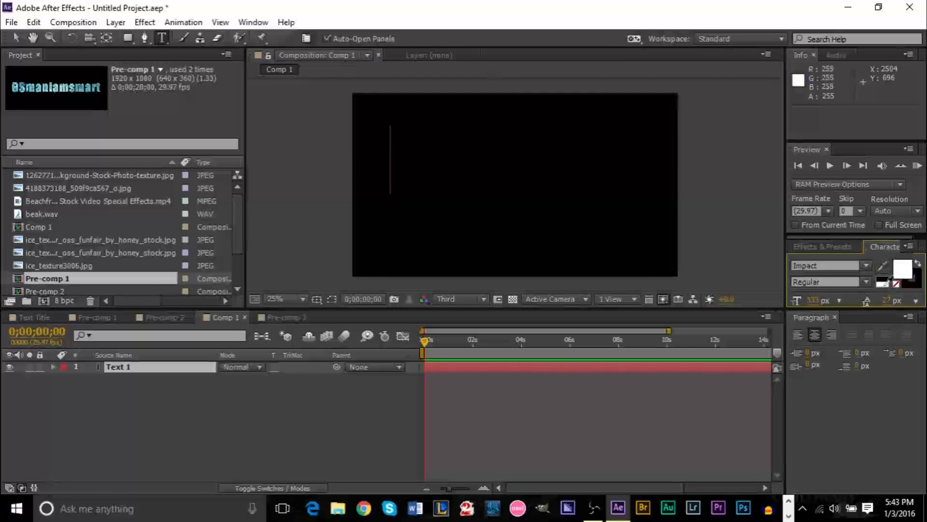
pyautogui.click(389, 163)
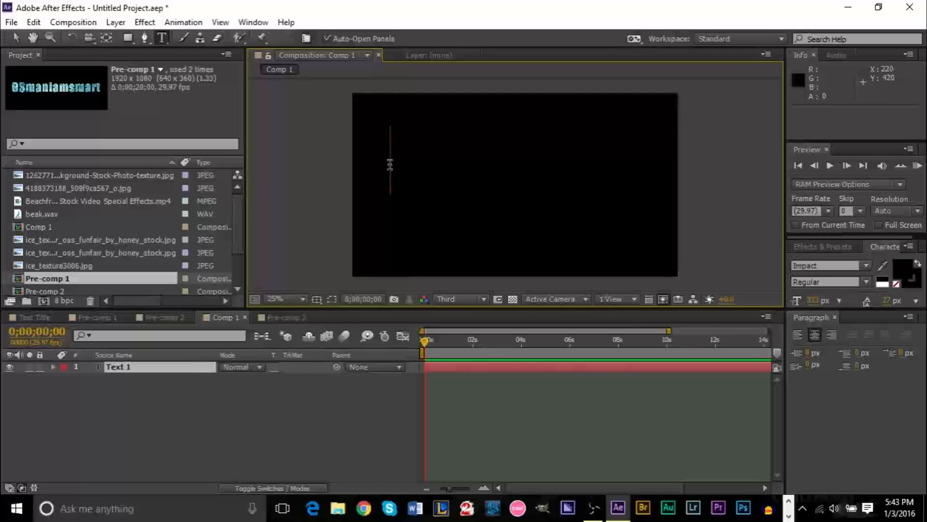
pyautogui.hotkey('ctrl', 'a')
pyautogui.click(885, 264)
pyautogui.click(882, 283)
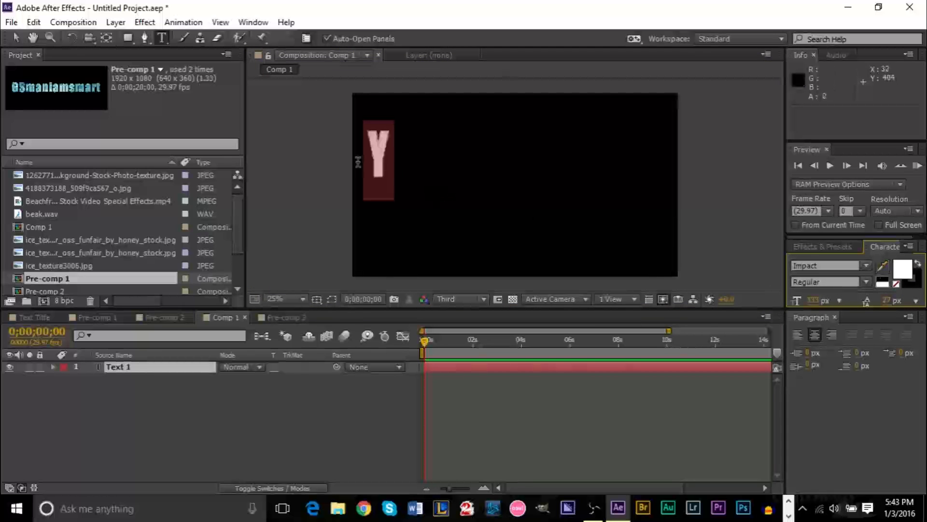
# Complete the title in the text layer so that it reads YOUTUBE in capital letters
pyautogui.click(396, 167)
pyautogui.write('o')
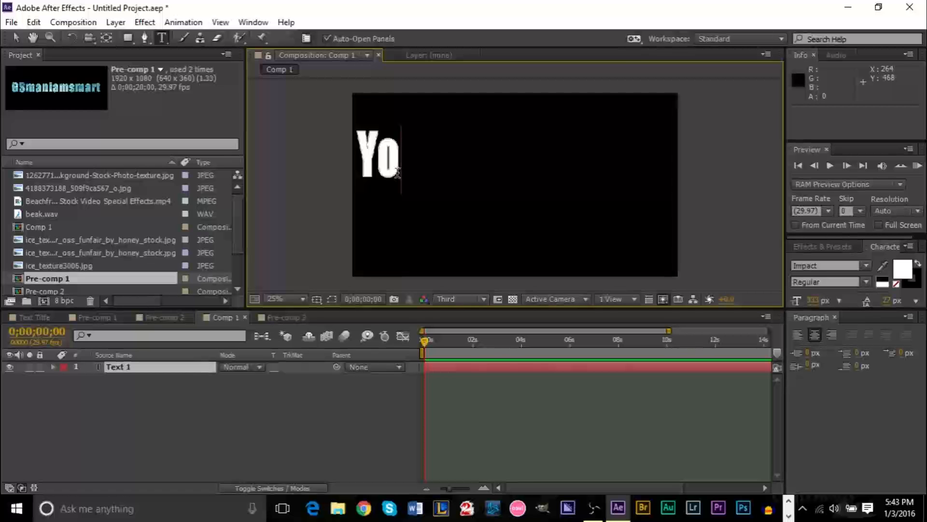
pyautogui.press('BackSpace')
pyautogui.write('O')
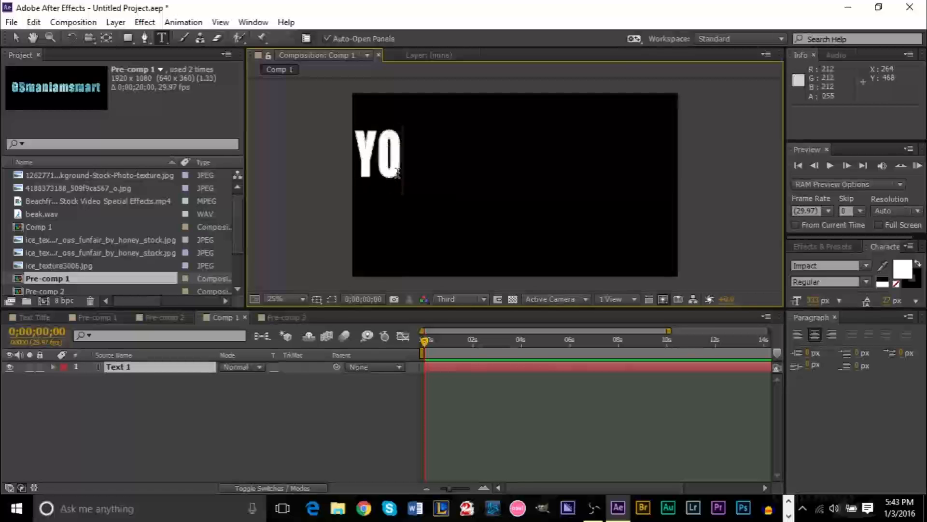
pyautogui.write('UTUBE')
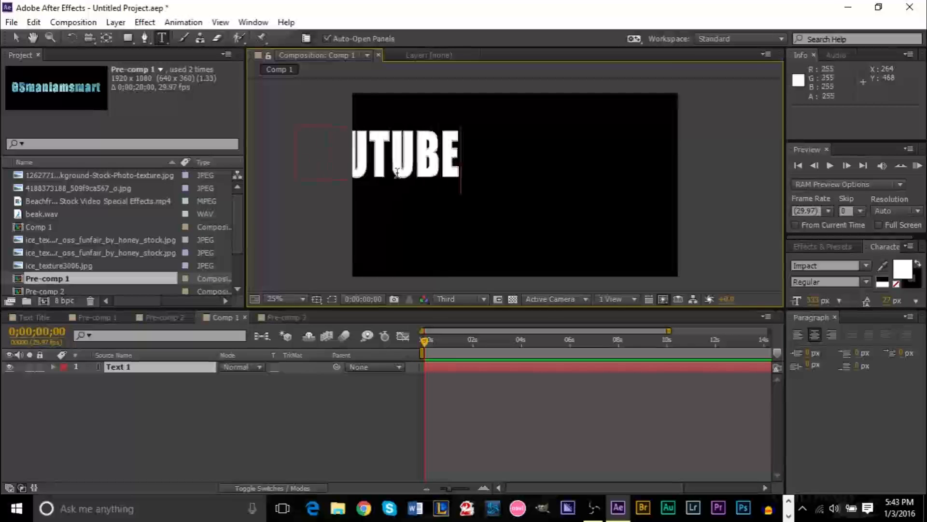
# Move the YOUTUBE text close to the center of the frame, at about position 906, 614
pyautogui.click(15, 38)
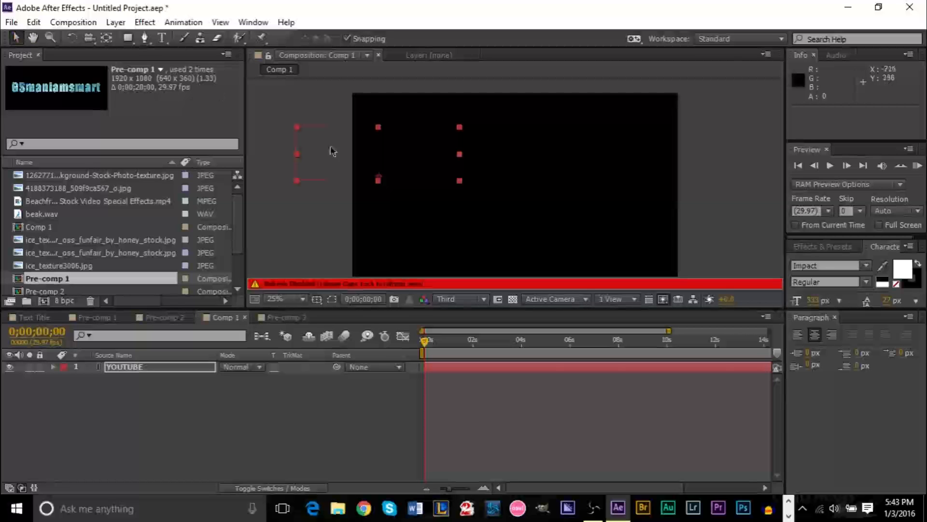
pyautogui.press('capslock')
pyautogui.moveTo(415, 166); pyautogui.dragTo(541, 186)
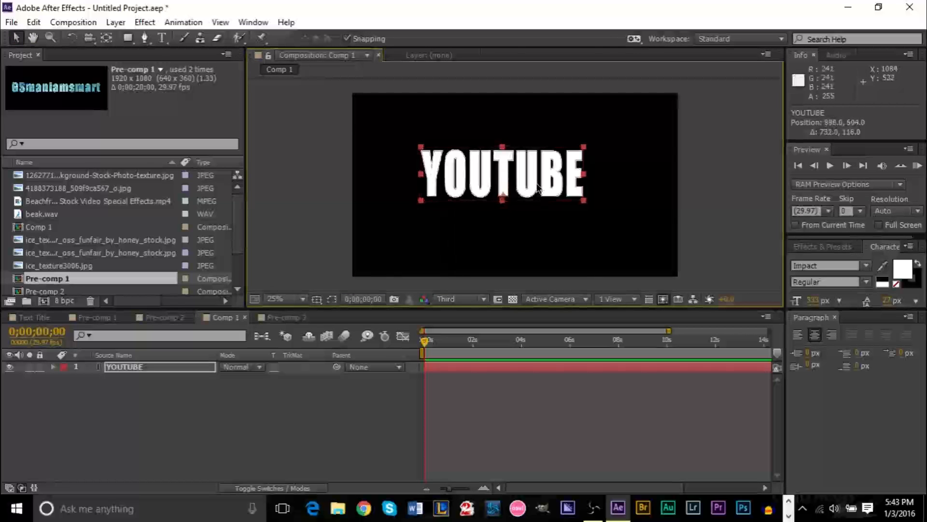
pyautogui.scroll(2, 539, 186)
pyautogui.scroll(2, 539, 187)
pyautogui.scroll(-2, 539, 187)
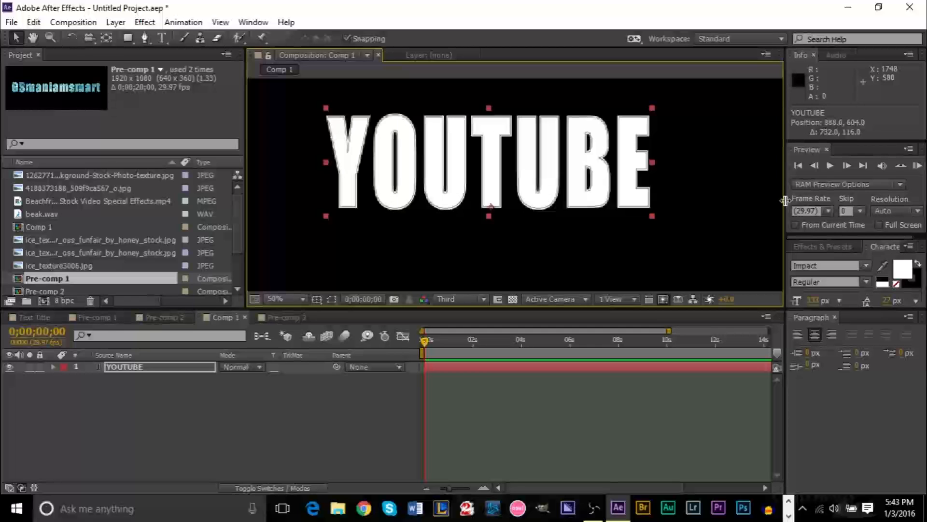
pyautogui.click(830, 186)
pyautogui.click(540, 165)
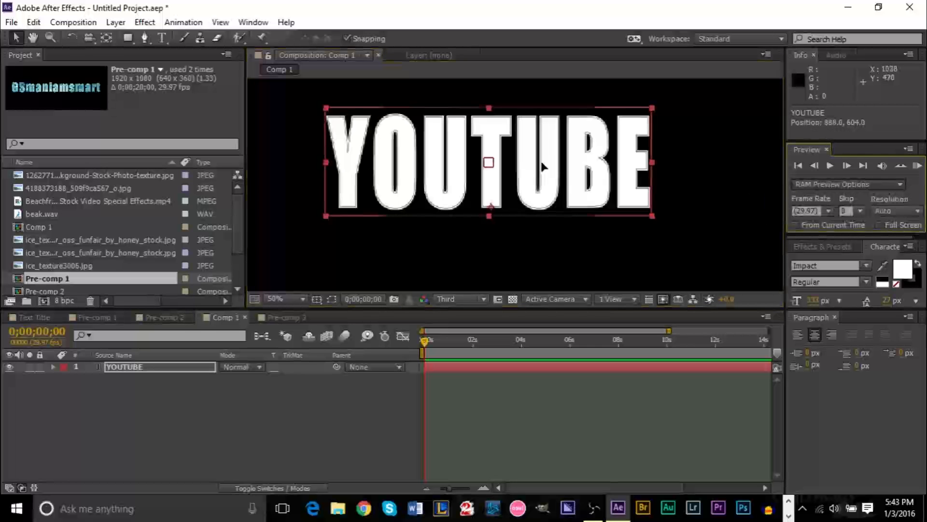
pyautogui.moveTo(539, 165); pyautogui.dragTo(545, 169)
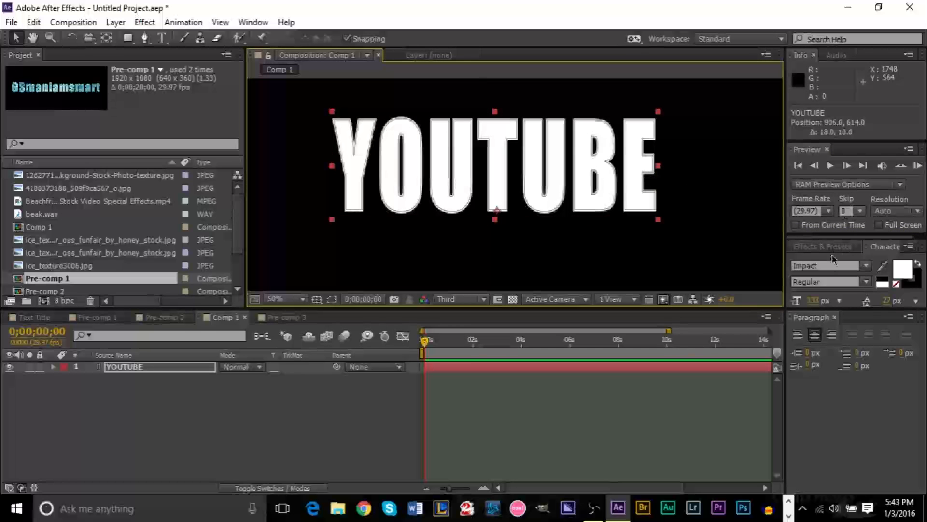
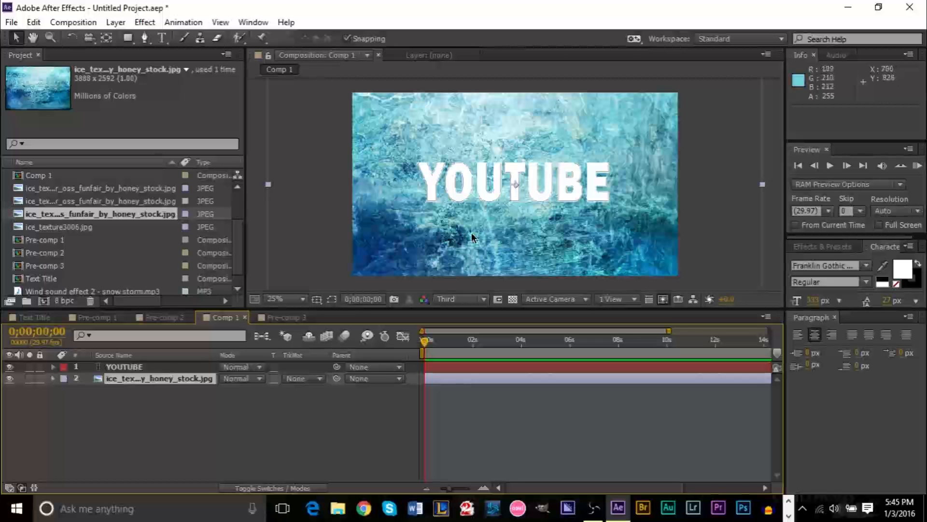
pyautogui.click(228, 379)
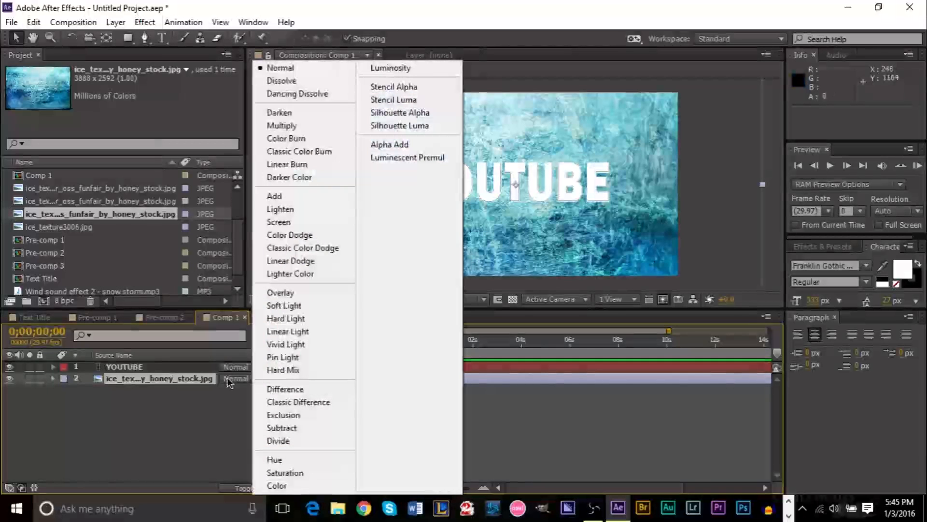
pyautogui.click(226, 402)
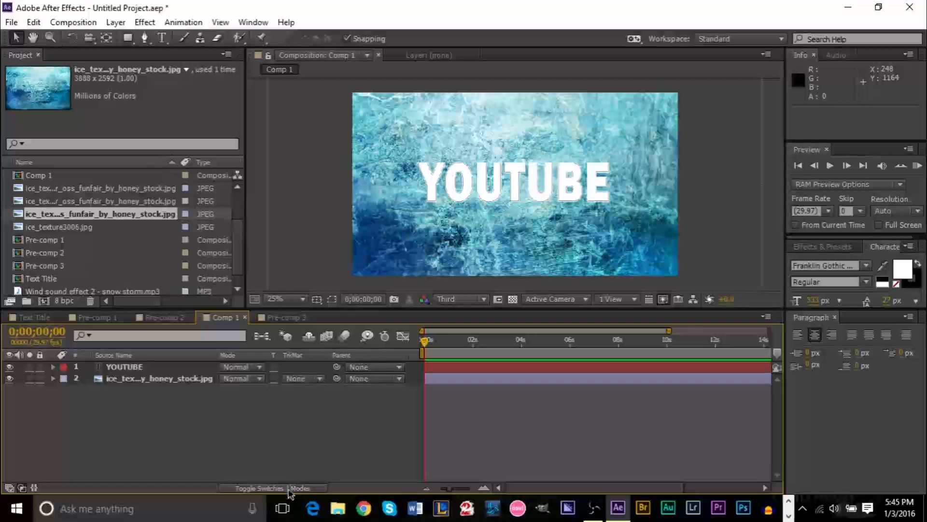
pyautogui.click(290, 488)
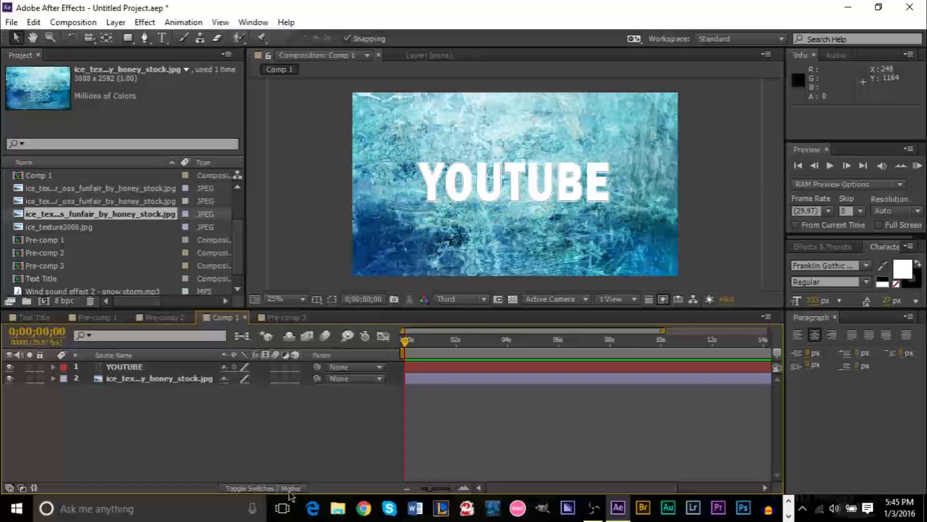
pyautogui.click(290, 488)
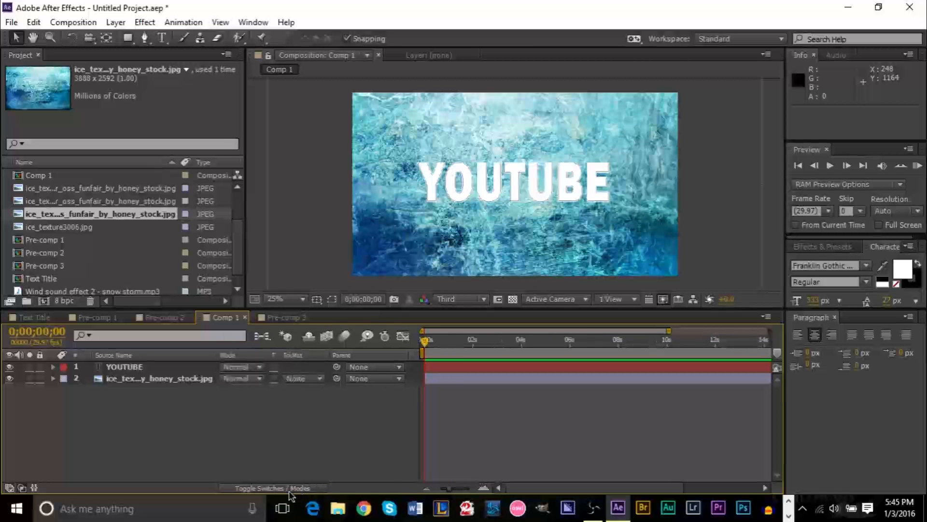
pyautogui.click(289, 489)
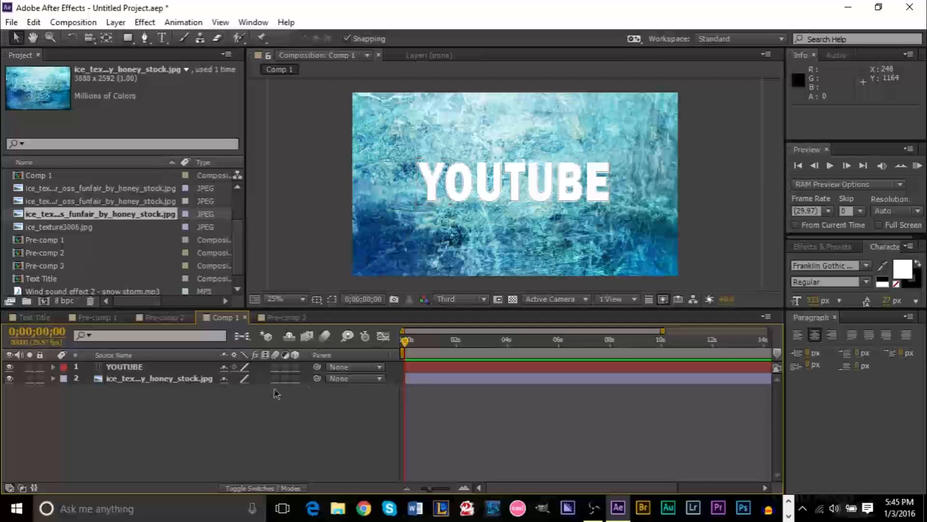
pyautogui.click(283, 489)
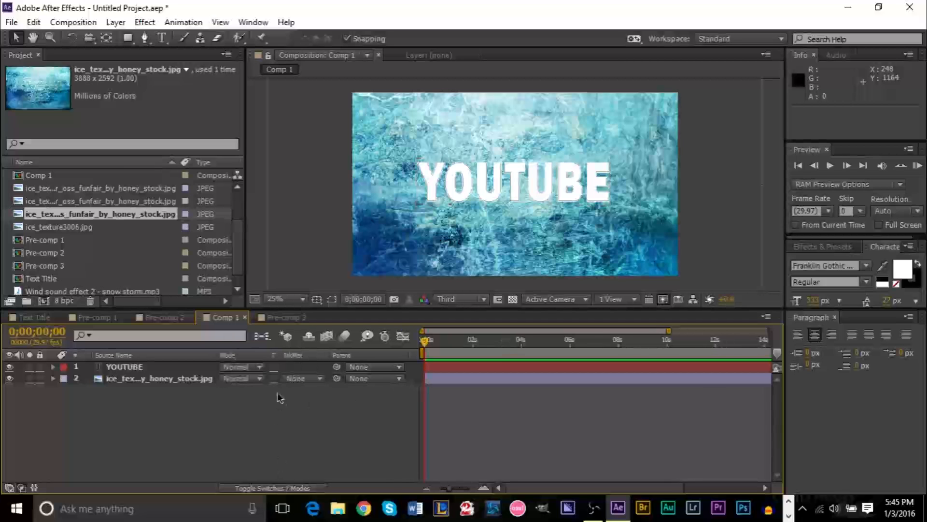
pyautogui.click(290, 488)
pyautogui.click(290, 488)
pyautogui.click(288, 489)
pyautogui.click(289, 488)
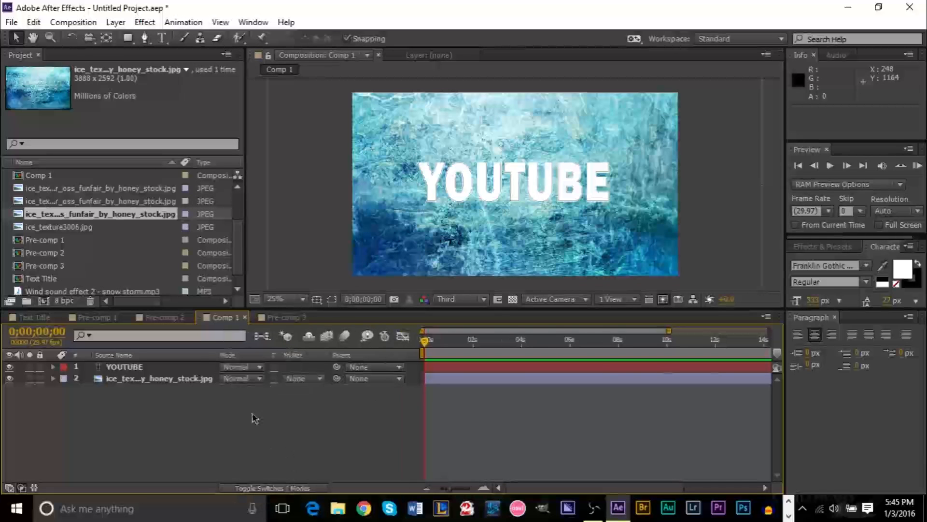
# Set the ice texture layer's track matte to Alpha Matte "YOUTUBE" so the texture fills only the letters
pyautogui.click(317, 379)
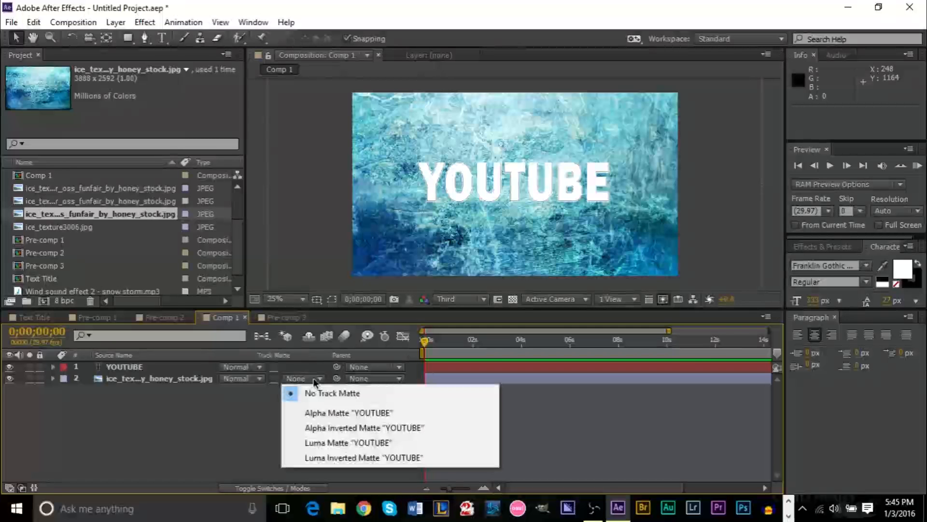
pyautogui.click(318, 412)
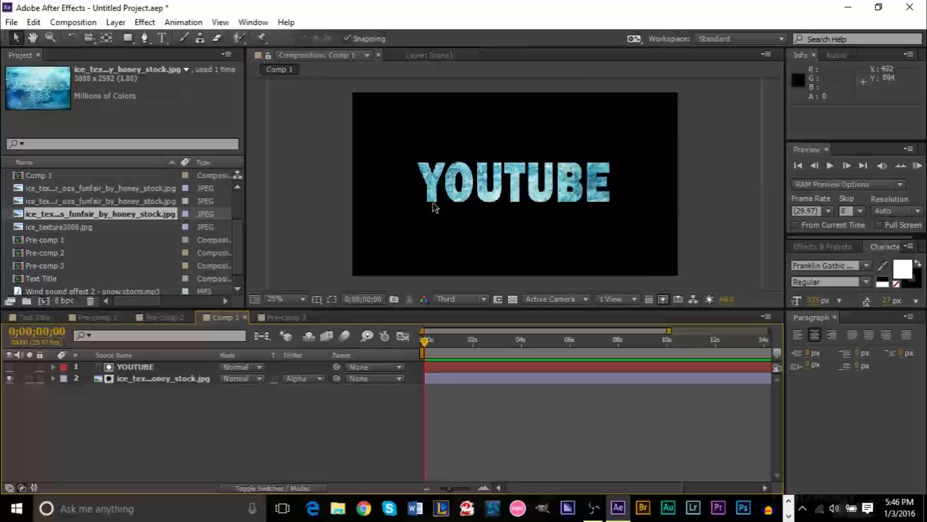
pyautogui.click(125, 367)
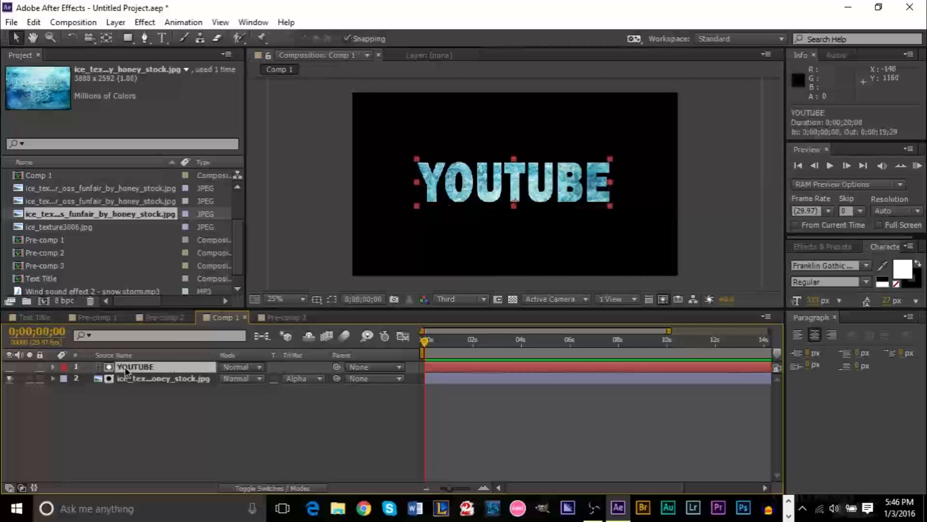
pyautogui.scroll(4, 420, 194)
pyautogui.scroll(-2, 421, 199)
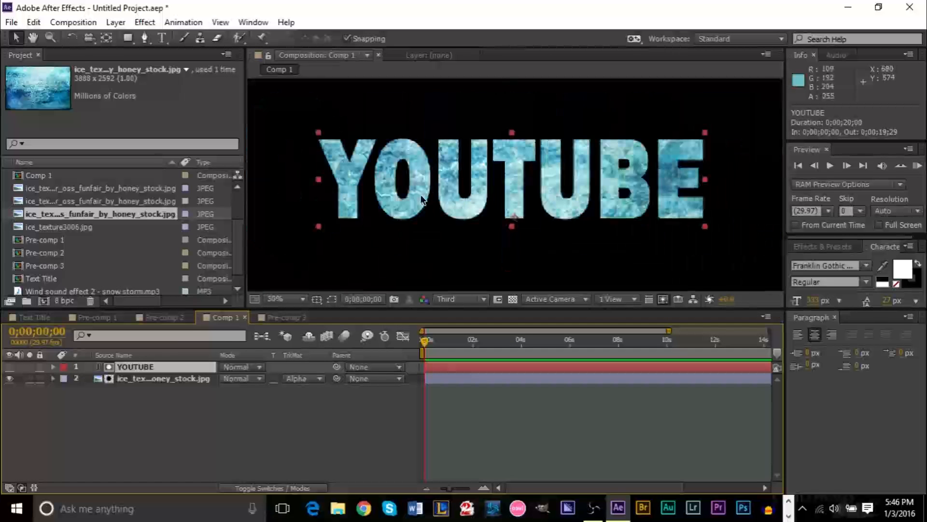
pyautogui.scroll(-2, 422, 198)
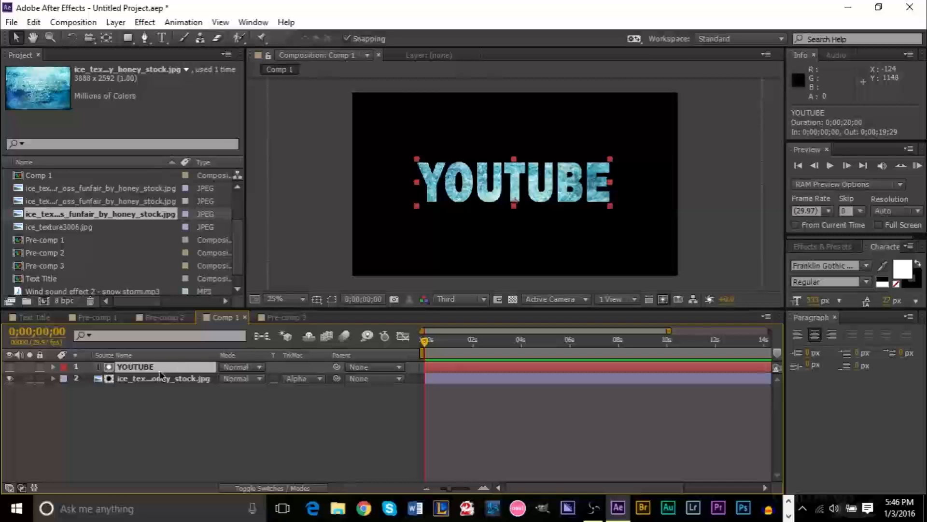
pyautogui.click(140, 388)
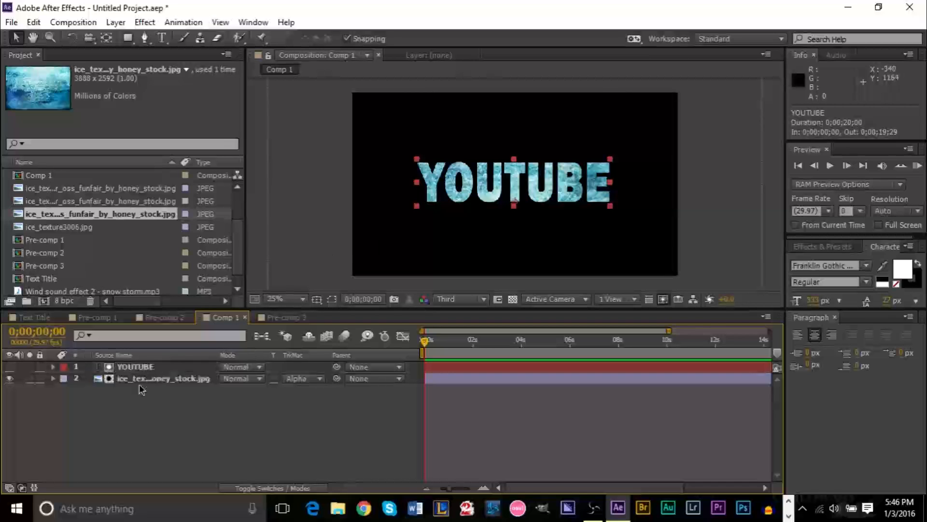
# Scale the ice texture layer down proportionally to about 46%, keeping the whole YOUTUBE text covered
pyautogui.click(144, 380)
pyautogui.scroll(-1, 305, 227)
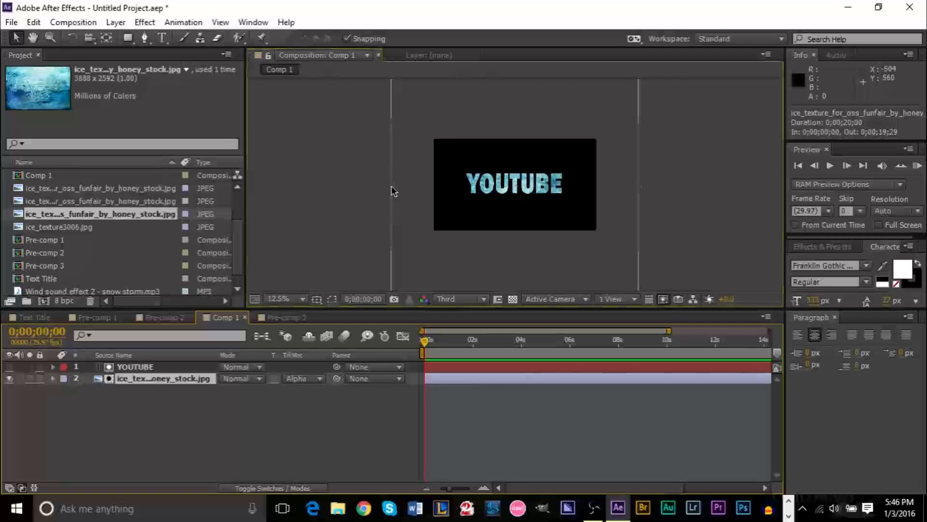
pyautogui.click(392, 188)
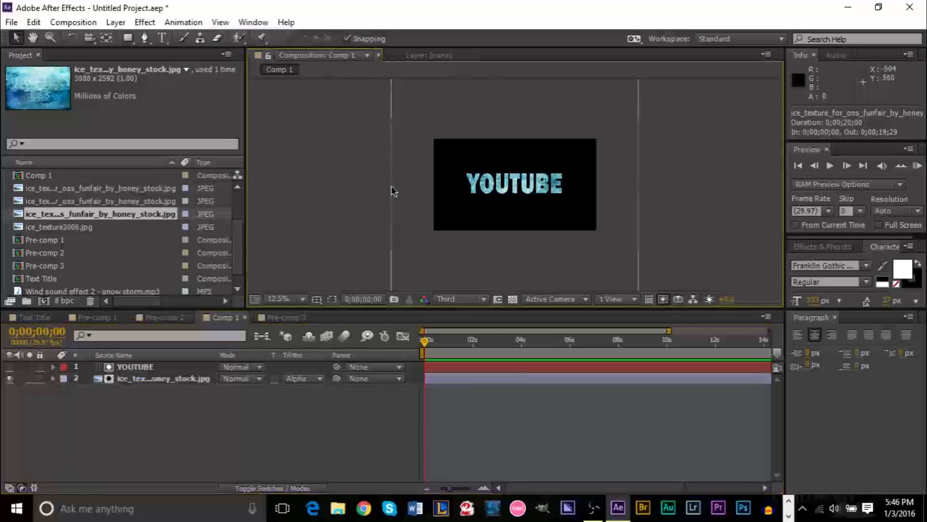
pyautogui.click(490, 190)
pyautogui.scroll(1, 482, 218)
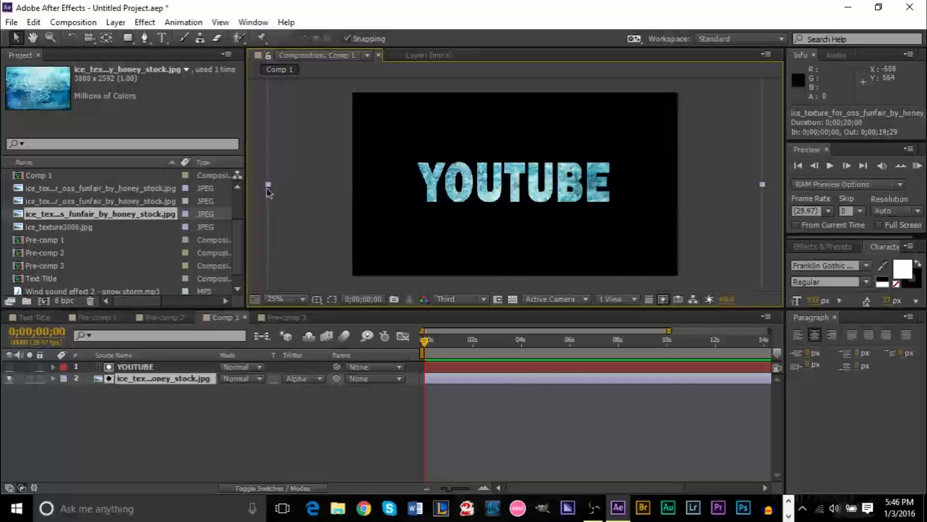
pyautogui.moveTo(268, 184); pyautogui.dragTo(402, 184)
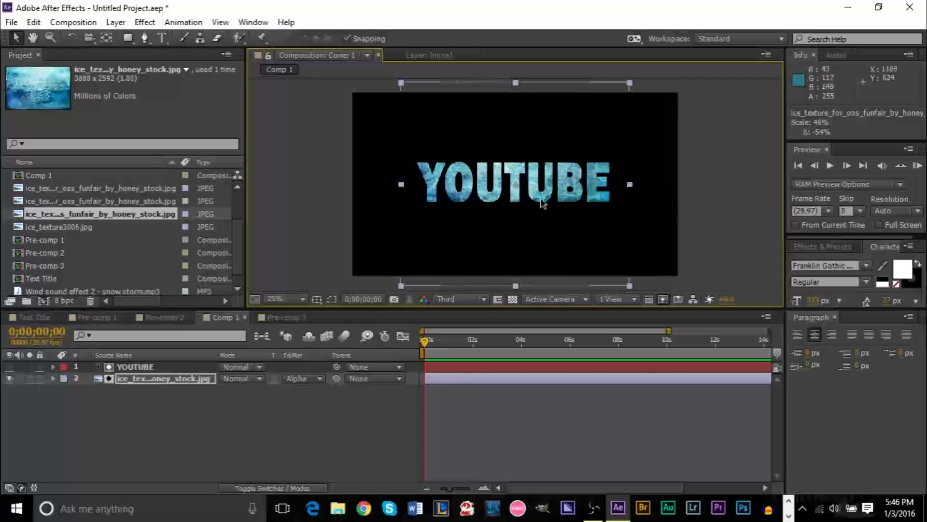
pyautogui.scroll(2, 540, 198)
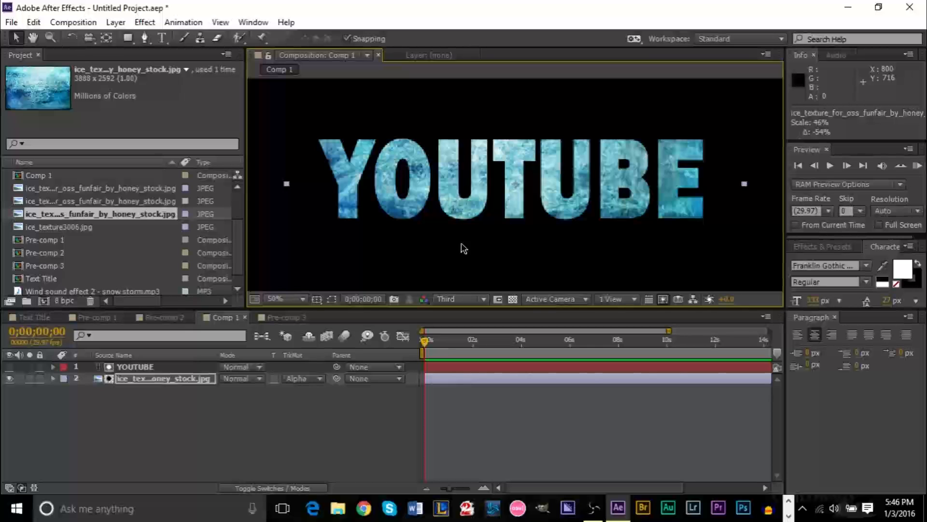
pyautogui.press(',')
pyautogui.press(',')
pyautogui.click(348, 466)
pyautogui.press("'")
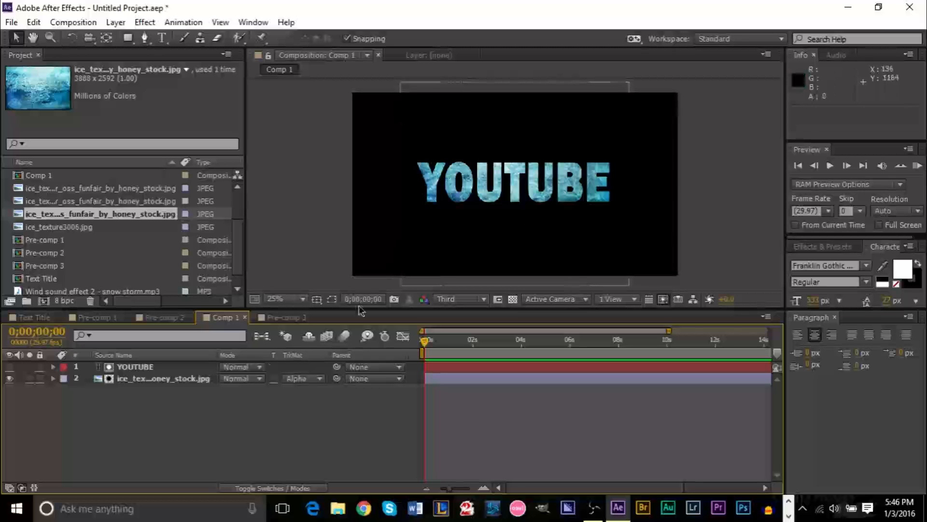
# Apply the Curves color correction effect to the ice texture layer
pyautogui.click(167, 379)
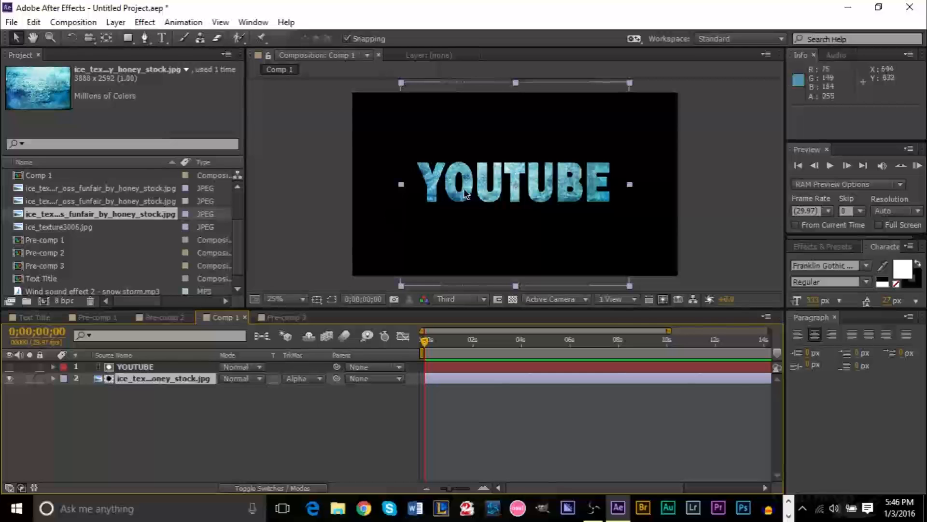
pyautogui.click(149, 368)
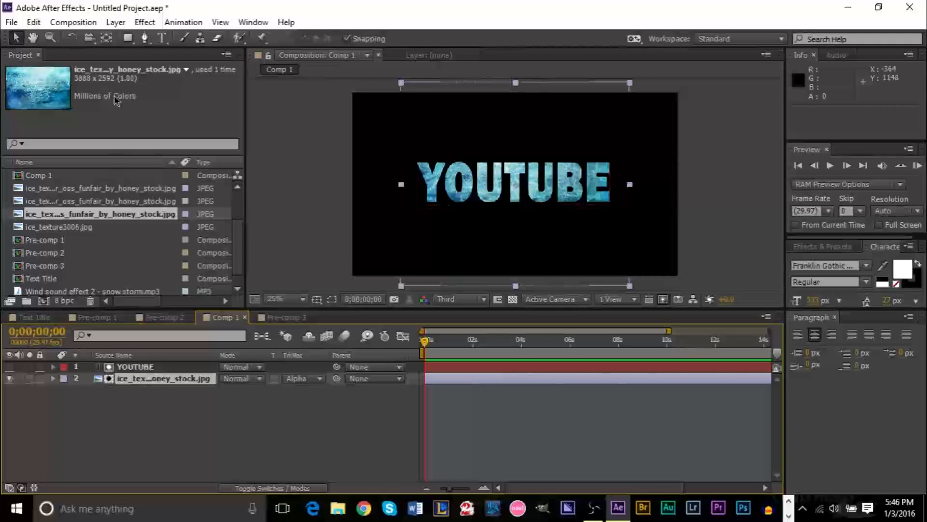
pyautogui.click(145, 22)
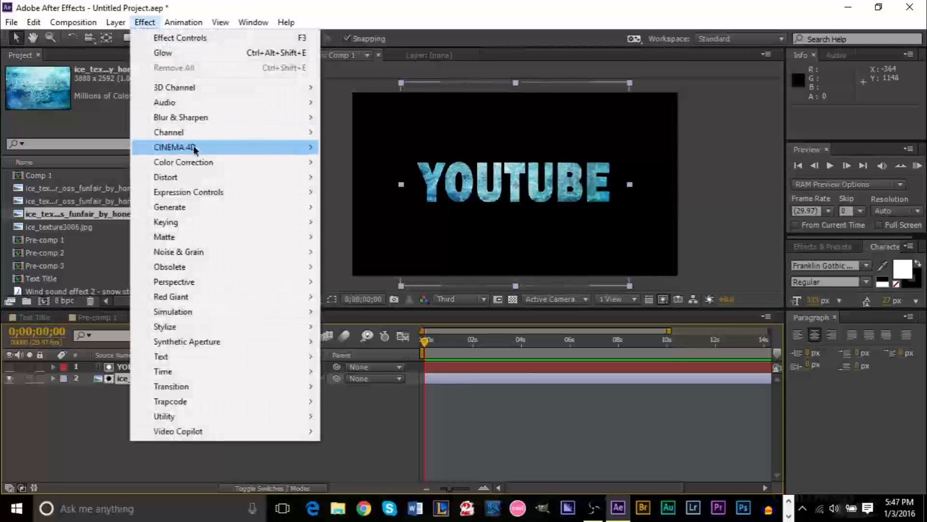
pyautogui.moveTo(201, 164)
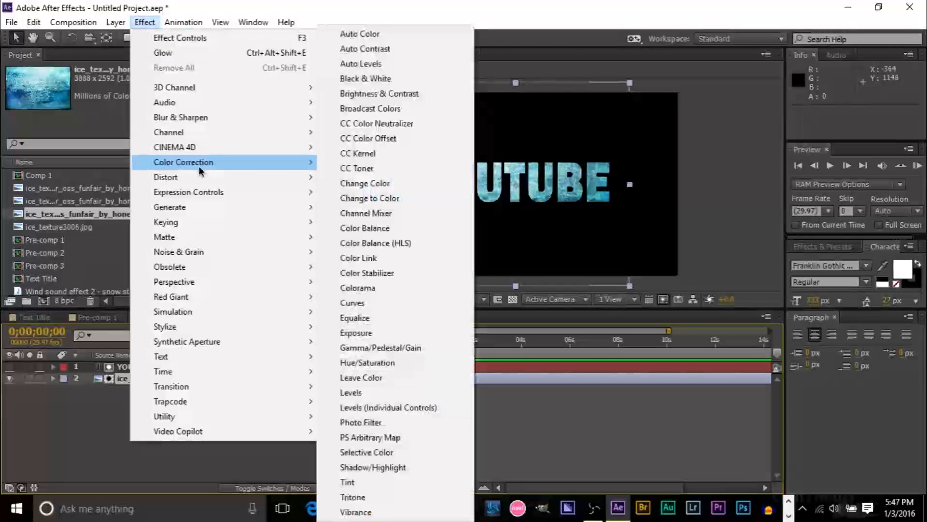
pyautogui.click(442, 304)
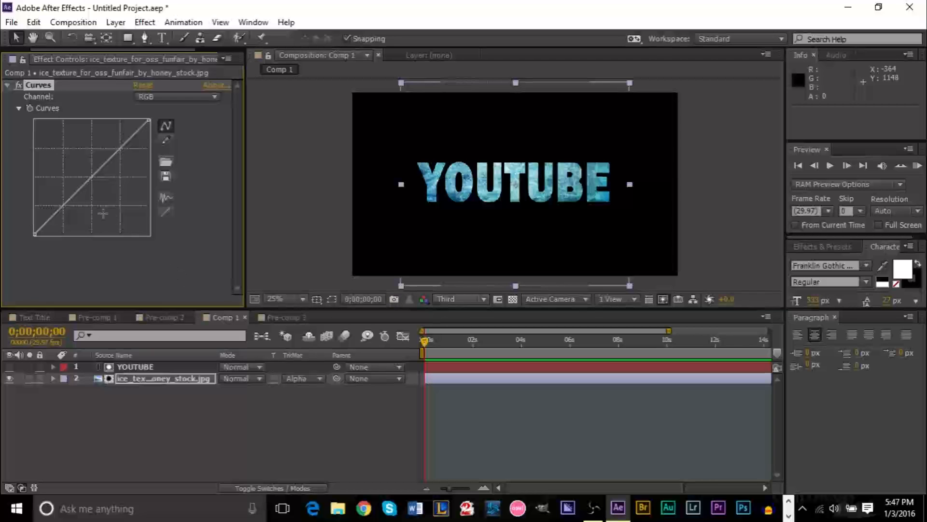
# Shape the ice texture's RGB curve into a steep S by lowering the shadows and raising the highlights
pyautogui.moveTo(63, 207); pyautogui.dragTo(89, 213)
pyautogui.moveTo(135, 148); pyautogui.dragTo(123, 136)
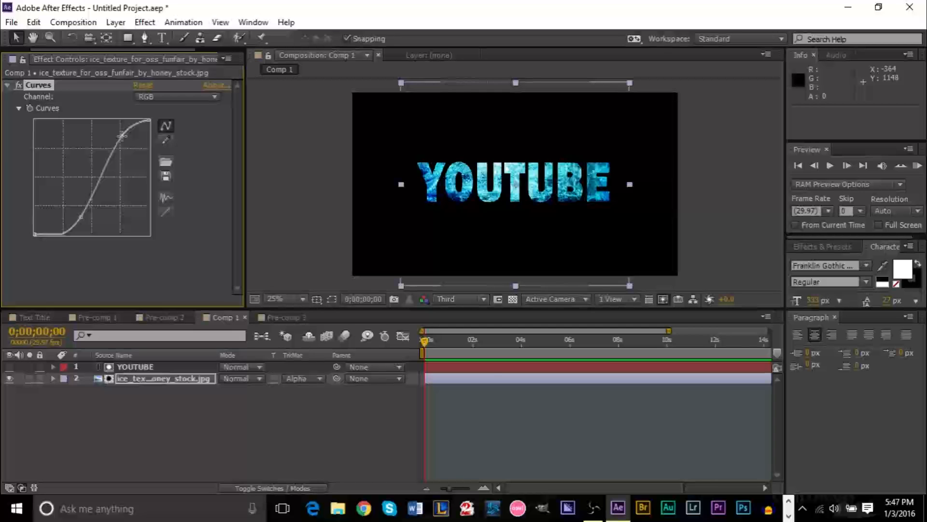
pyautogui.moveTo(122, 136)
pyautogui.mouseDown()
pyautogui.moveTo(135, 142)
pyautogui.moveTo(122, 135)
pyautogui.mouseUp()
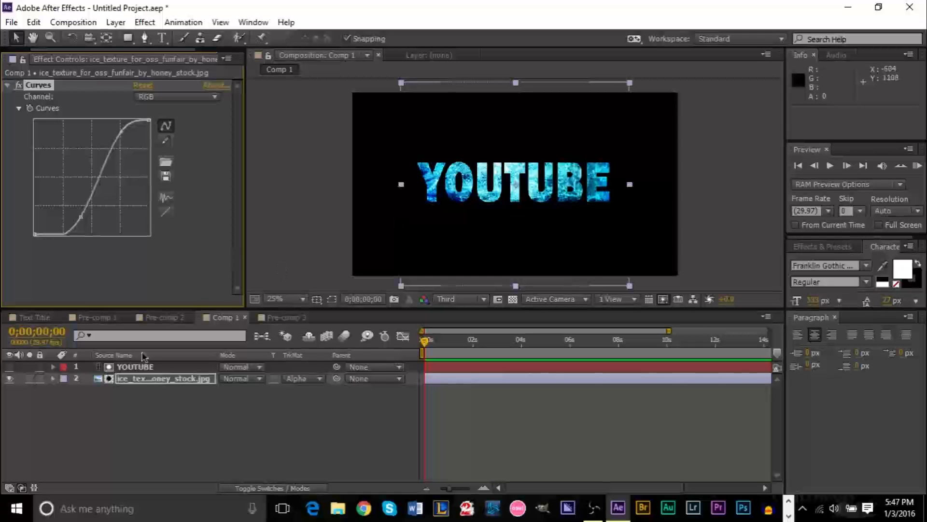
# Duplicate the YOUTUBE text layer in Comp 1 and turn on the copy's visibility
pyautogui.click(144, 370)
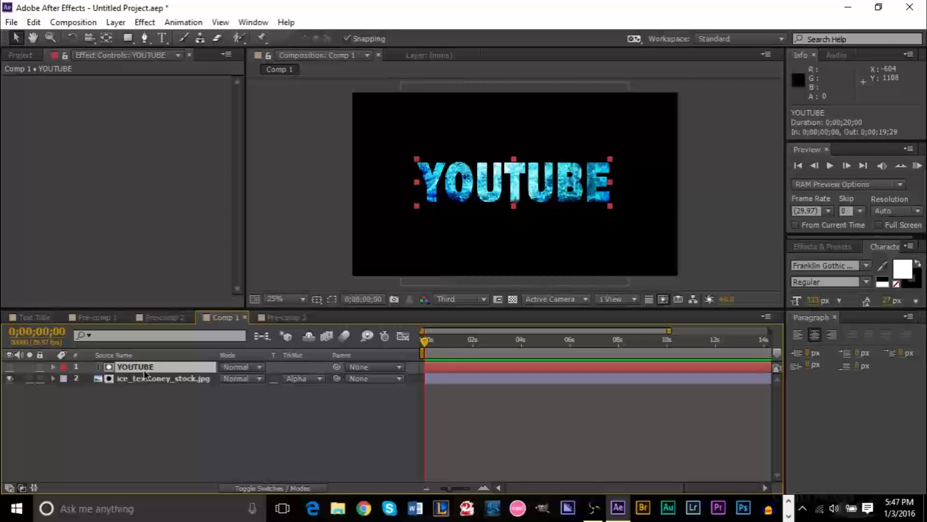
pyautogui.hotkey('ctrl', 'd')
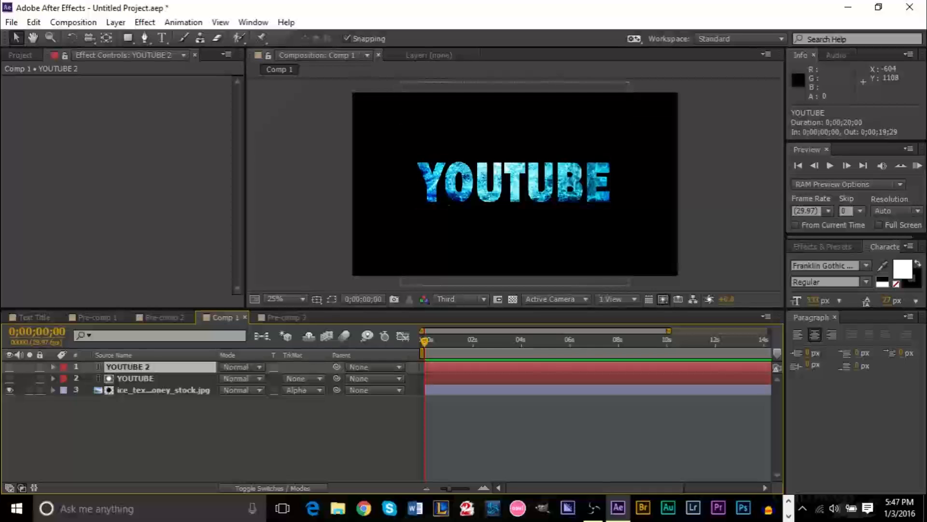
pyautogui.click(9, 366)
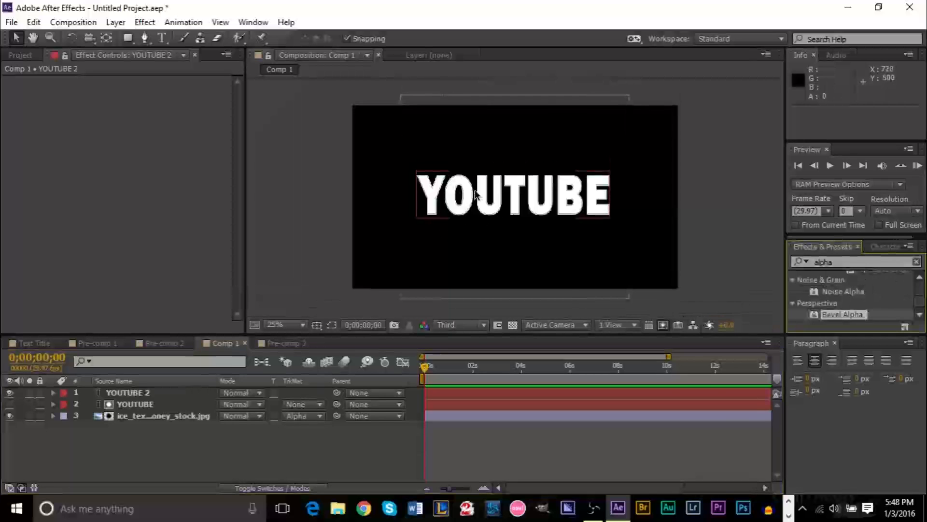
# Change the fill color of the YOUTUBE 2 text layer to black
pyautogui.click(143, 395)
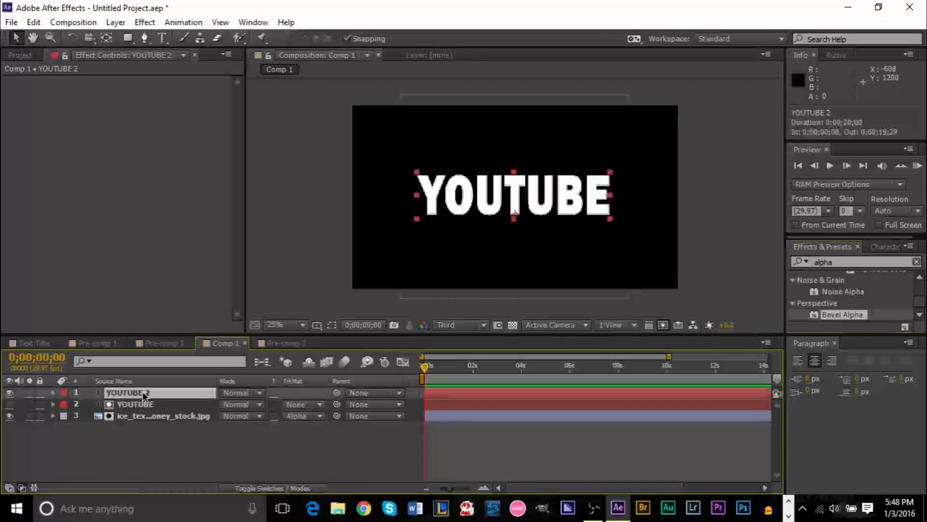
pyautogui.click(893, 247)
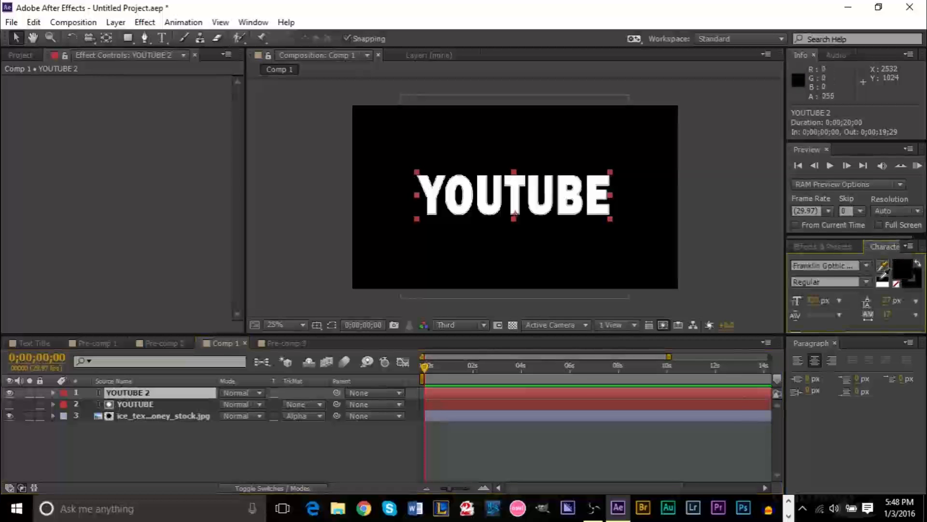
pyautogui.click(883, 276)
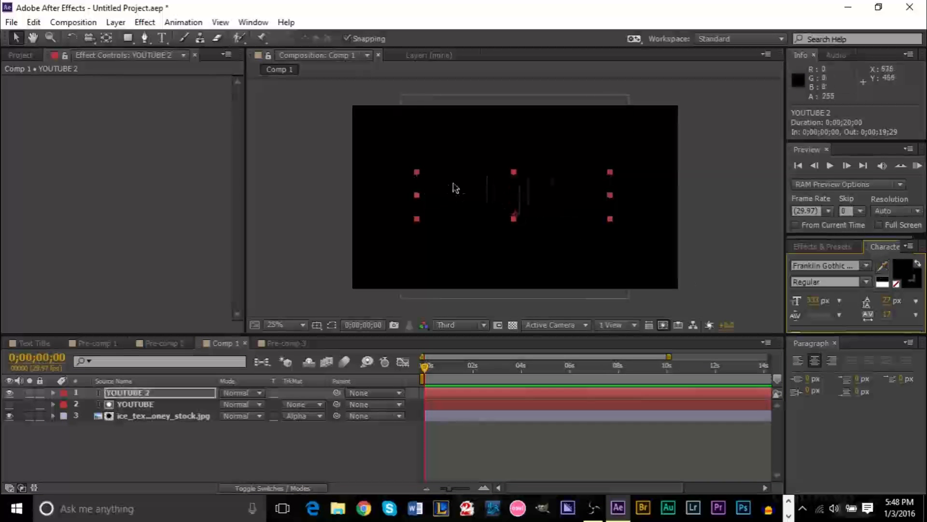
# Apply the Bevel Alpha effect to the black YOUTUBE 2 text layer
pyautogui.scroll(3, 487, 191)
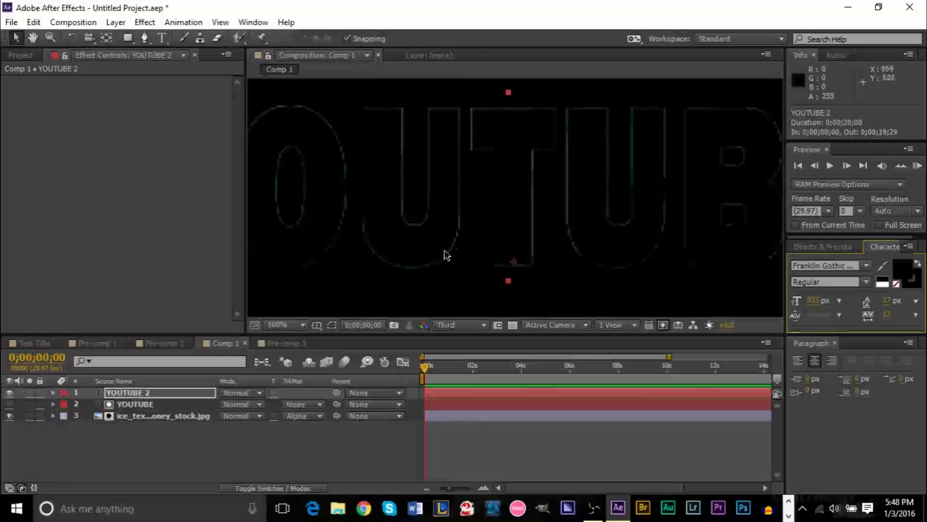
pyautogui.scroll(-1, 409, 228)
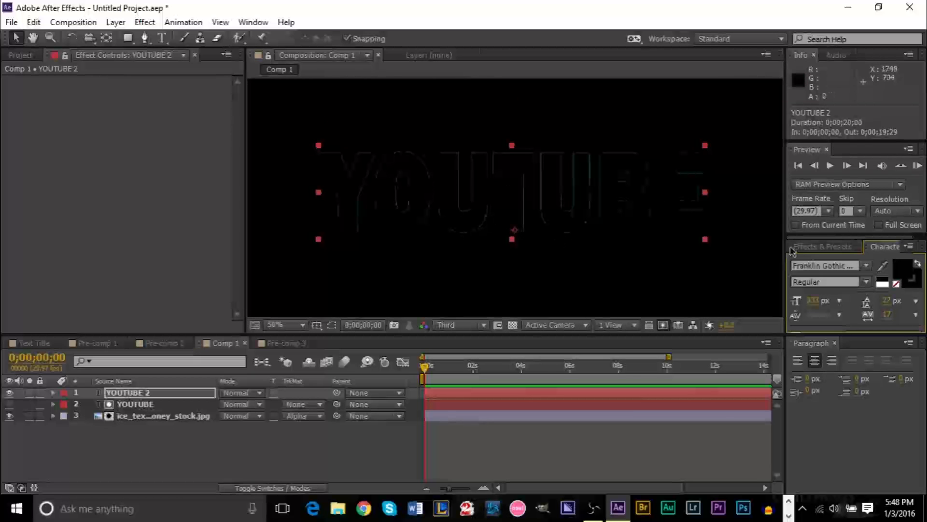
pyautogui.click(821, 249)
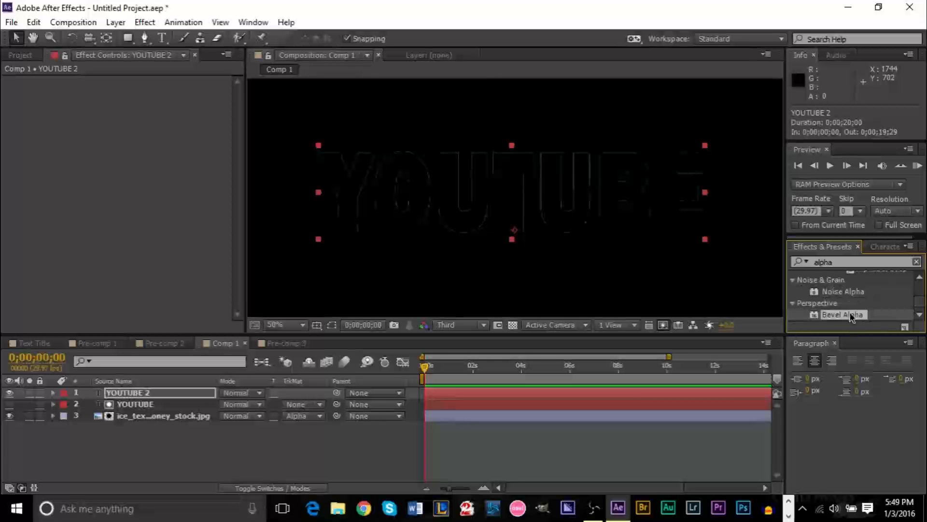
pyautogui.moveTo(851, 316); pyautogui.dragTo(460, 211)
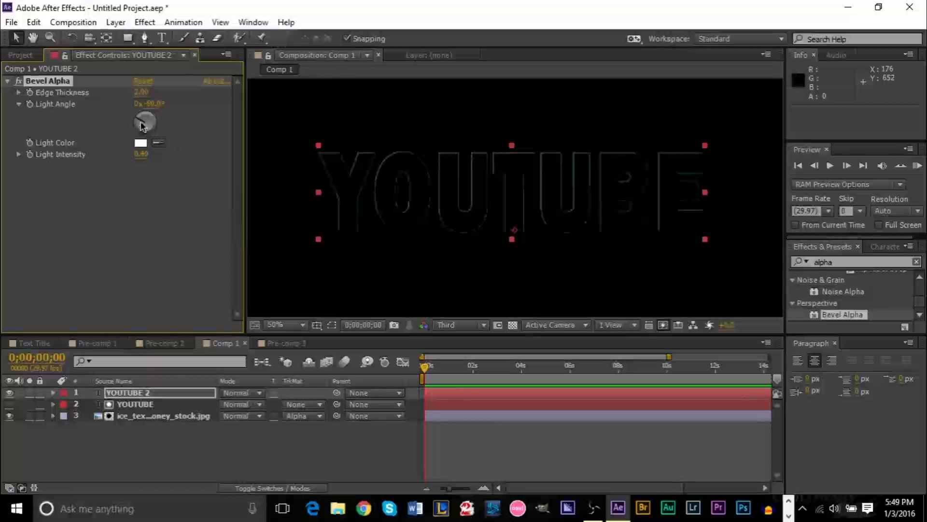
# Set the Bevel Alpha light angle on YOUTUBE 2 to 0° so the letters are lit from above
pyautogui.moveTo(142, 127); pyautogui.dragTo(164, 109)
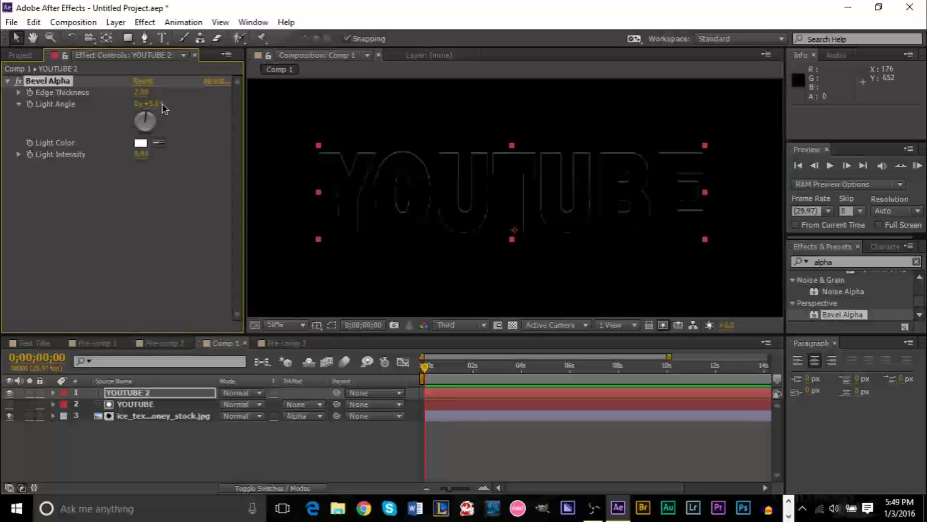
pyautogui.click(152, 104)
pyautogui.write('-')
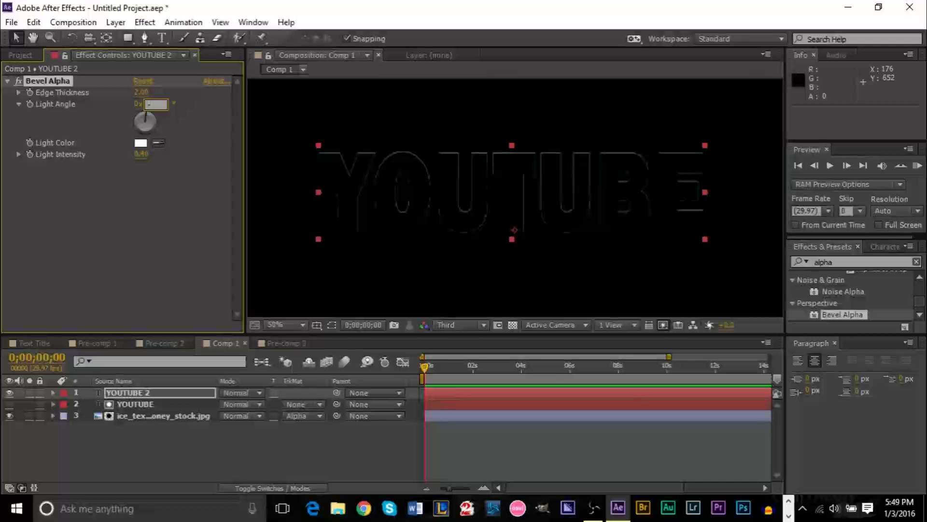
pyautogui.press('Return')
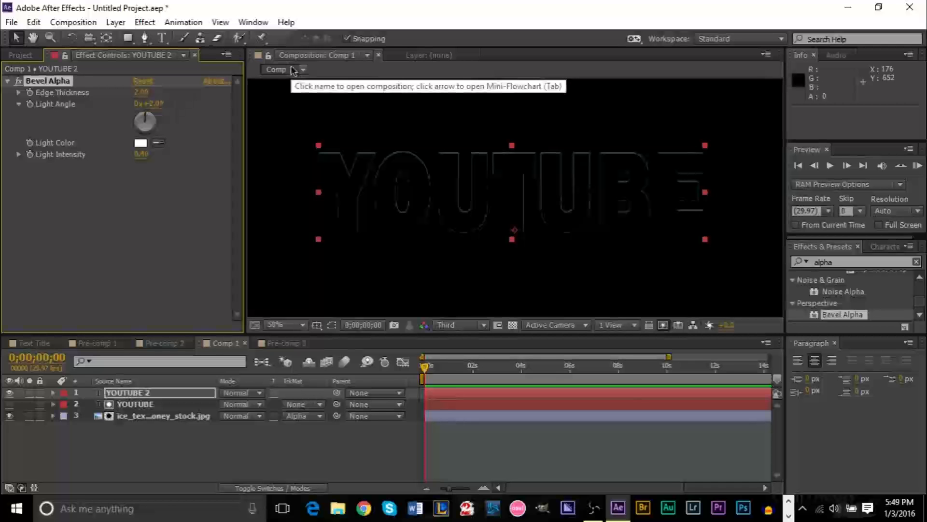
# Raise the Bevel Alpha light intensity on YOUTUBE 2 to 0.47
pyautogui.press('.')
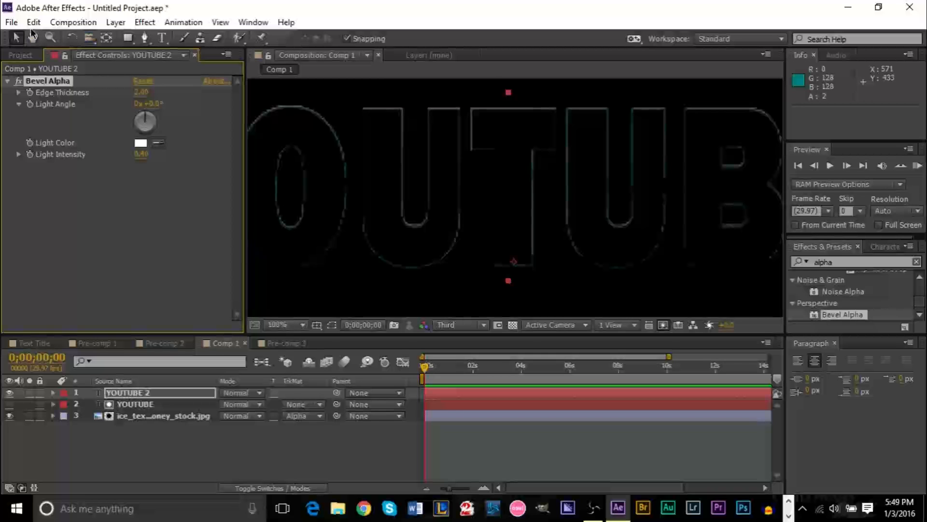
pyautogui.click(32, 39)
pyautogui.moveTo(389, 148); pyautogui.dragTo(399, 205)
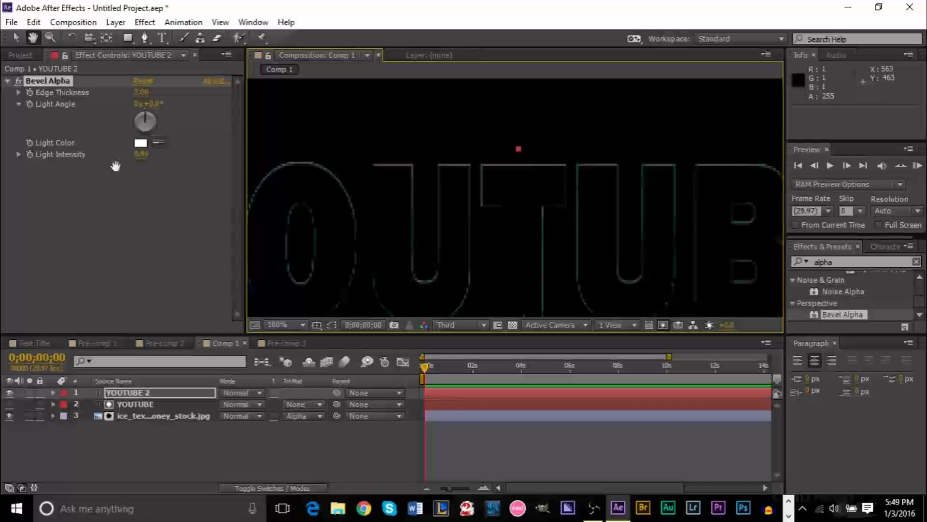
pyautogui.click(17, 39)
pyautogui.moveTo(140, 154); pyautogui.dragTo(201, 155)
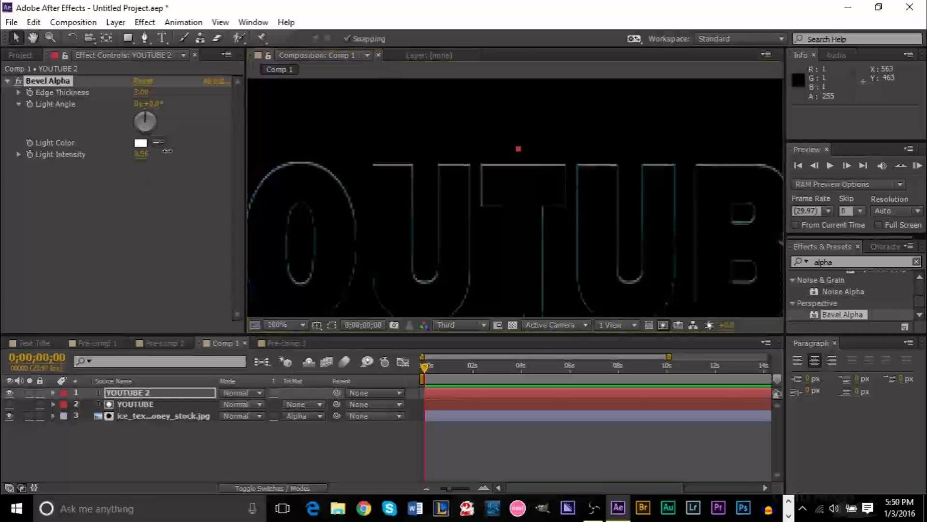
pyautogui.moveTo(245, 147); pyautogui.dragTo(159, 151)
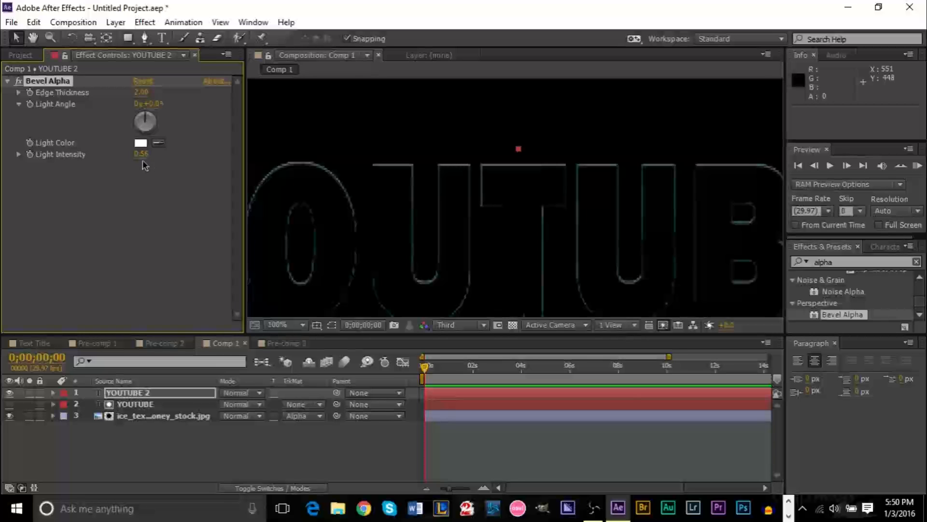
pyautogui.moveTo(141, 154)
pyautogui.mouseDown()
pyautogui.moveTo(183, 154)
pyautogui.moveTo(145, 155)
pyautogui.moveTo(155, 158)
pyautogui.mouseUp()
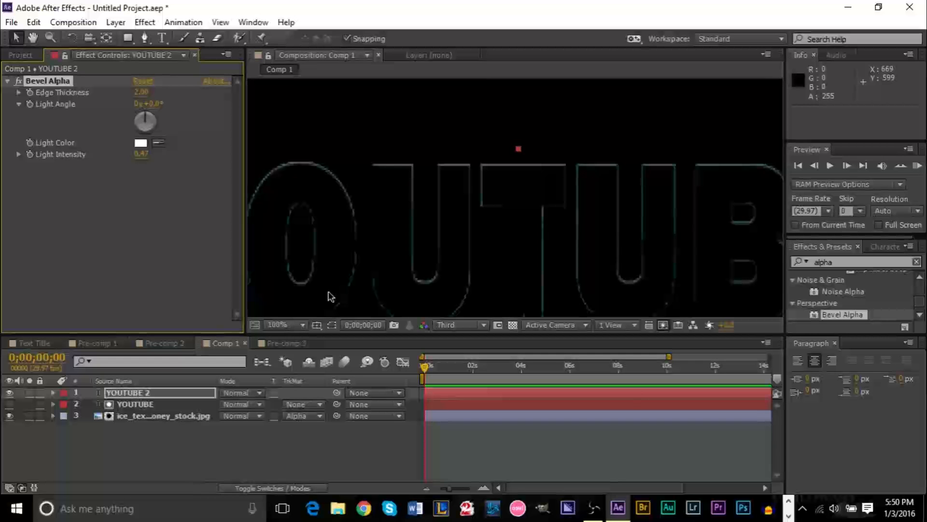
# Set the YOUTUBE 2 layer's blending mode to Add so the bevel blends over the ice texture
pyautogui.click(247, 398)
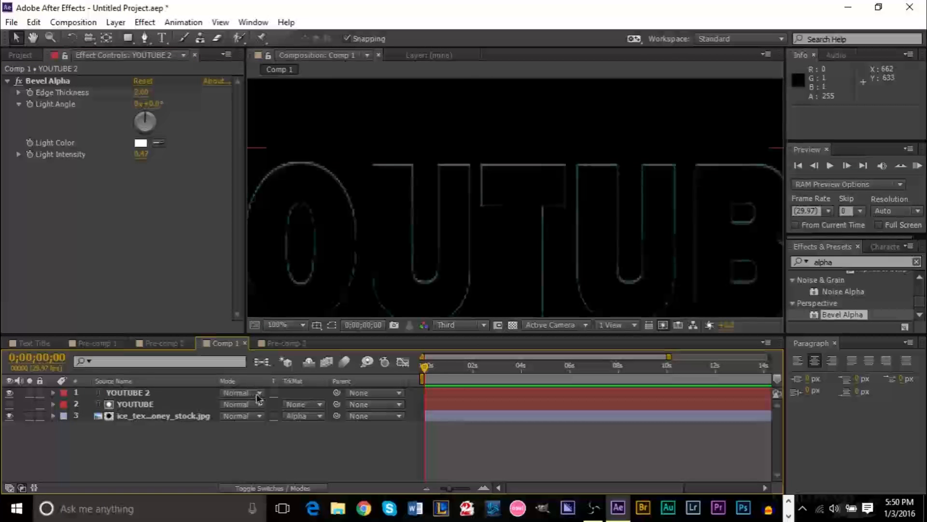
pyautogui.click(257, 395)
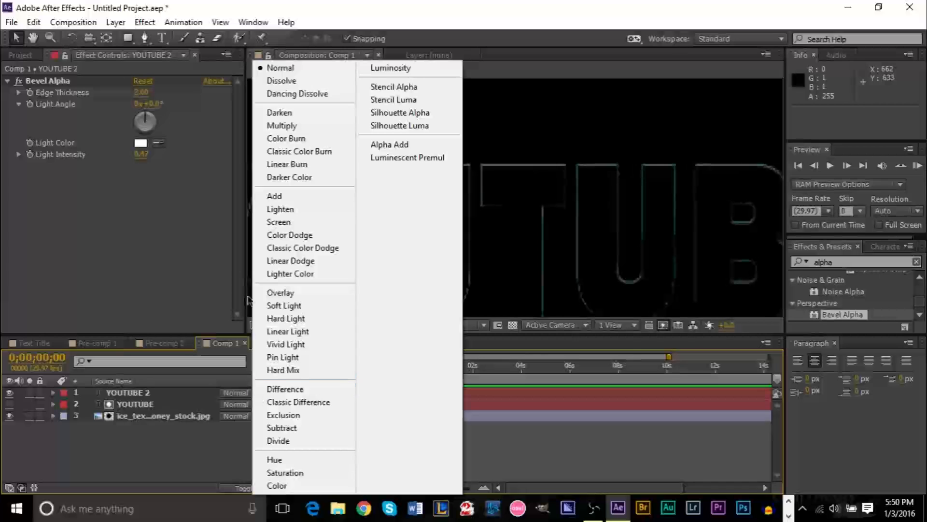
pyautogui.click(300, 197)
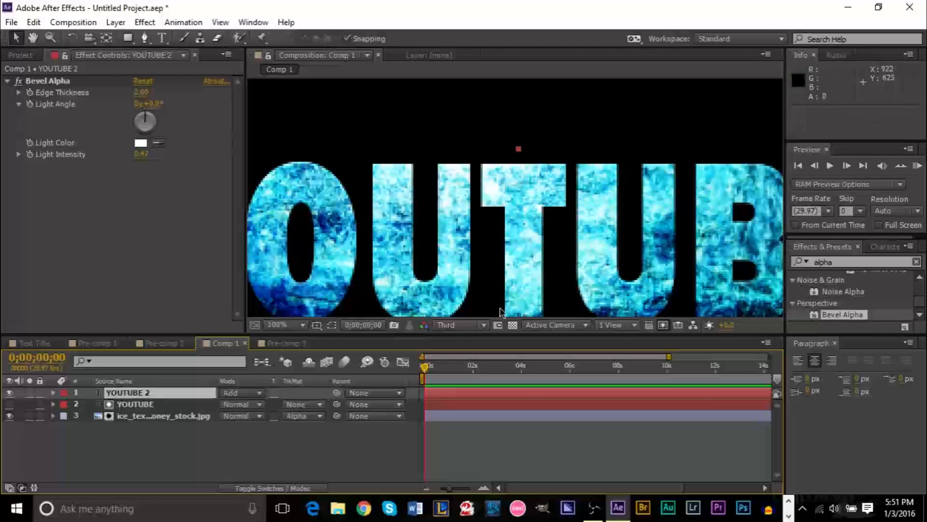
# Duplicate the beveled YOUTUBE 2 layer
pyautogui.click(144, 385)
pyautogui.click(146, 393)
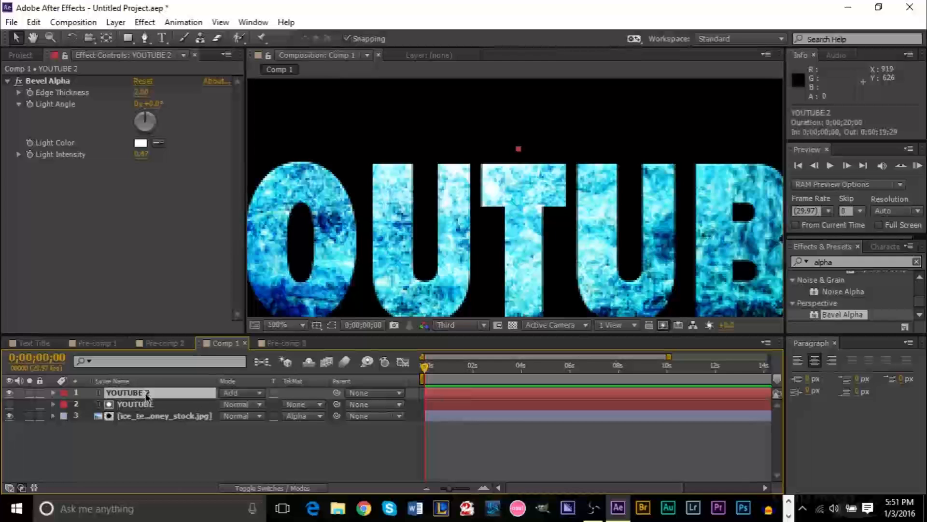
pyautogui.hotkey('ctrl', 'd')
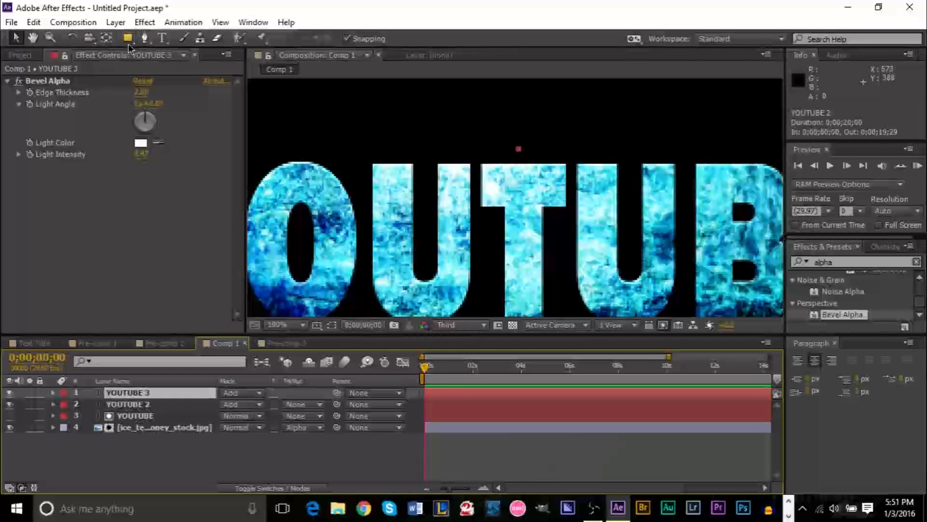
# Turn the duplicate bevel layer's light angle to about 186° so the lower letter edges are lit
pyautogui.click(34, 40)
pyautogui.moveTo(392, 237); pyautogui.dragTo(429, 166)
pyautogui.scroll(1, 416, 220)
pyautogui.moveTo(408, 234); pyautogui.dragTo(473, 163)
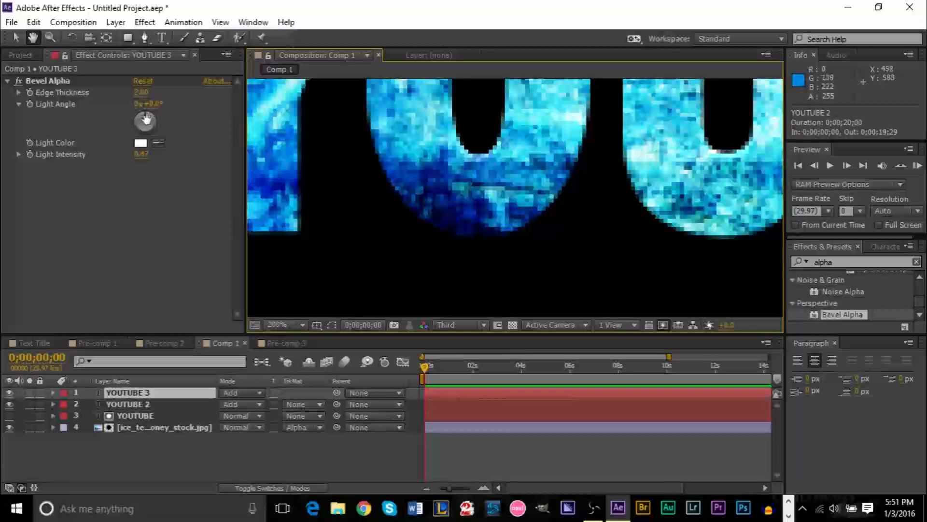
pyautogui.click(16, 38)
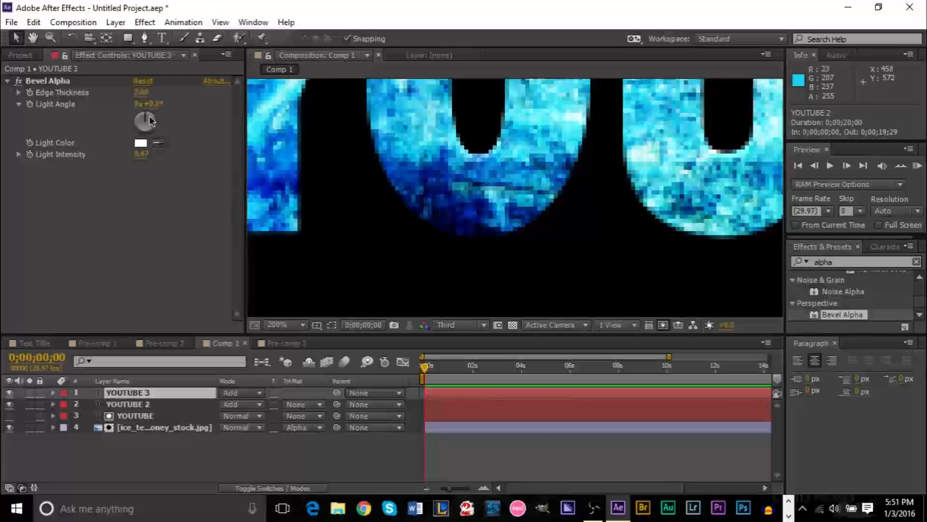
pyautogui.click(149, 115)
pyautogui.moveTo(183, 139); pyautogui.dragTo(135, 228)
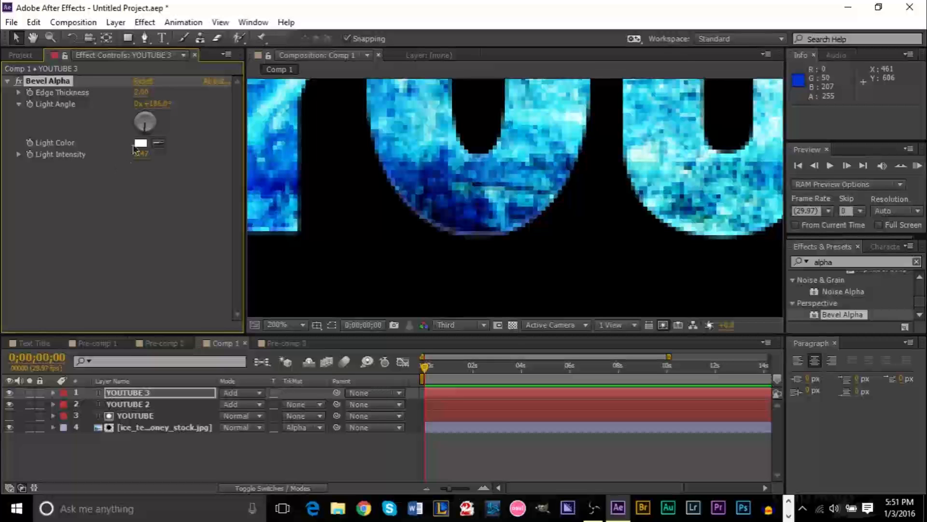
# Set the duplicate layer's Bevel Alpha edge thickness to 5.40 and its light intensity to 0.27
pyautogui.moveTo(148, 97); pyautogui.dragTo(179, 99)
pyautogui.moveTo(146, 155); pyautogui.dragTo(122, 150)
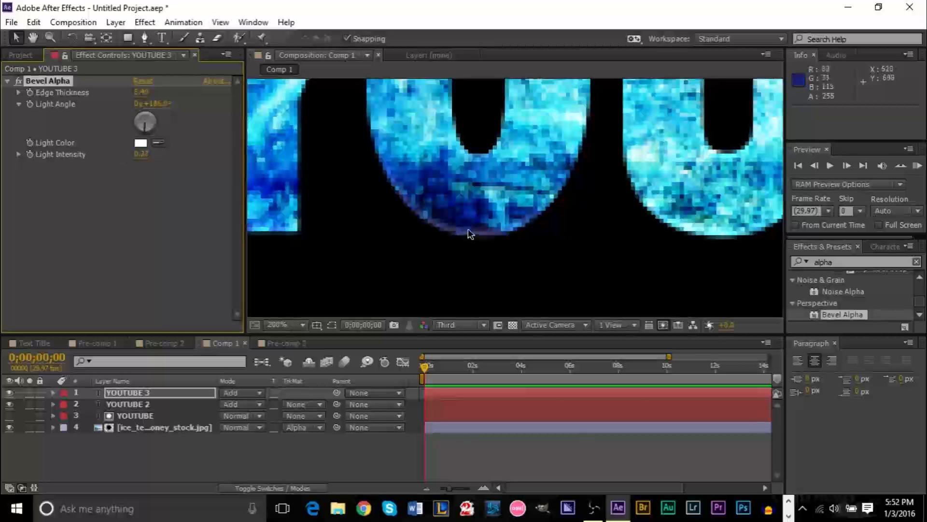
pyautogui.scroll(-2, 469, 232)
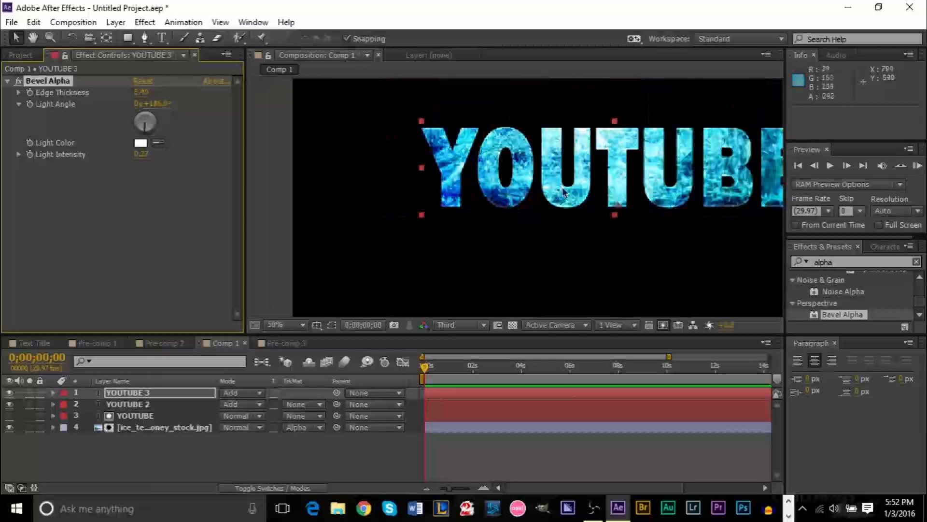
pyautogui.scroll(2, 549, 217)
pyautogui.scroll(-3, 446, 213)
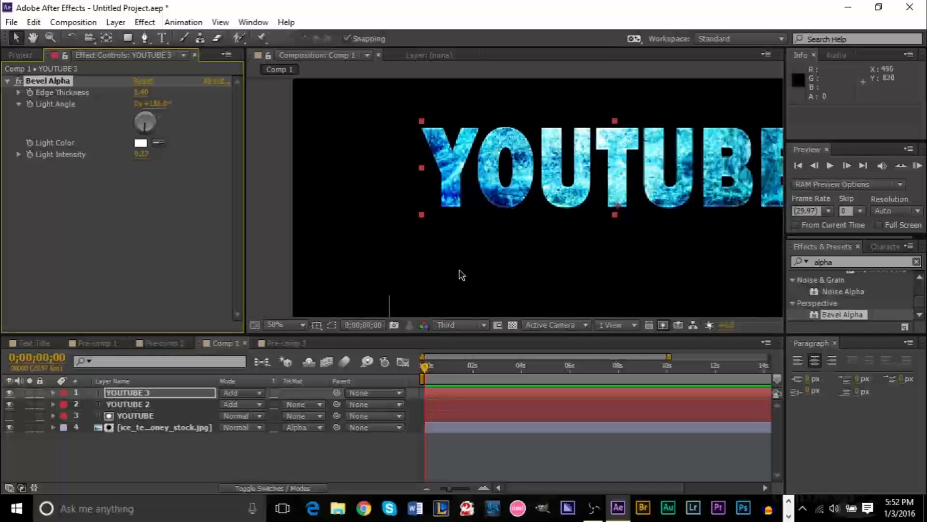
pyautogui.scroll(-2, 459, 273)
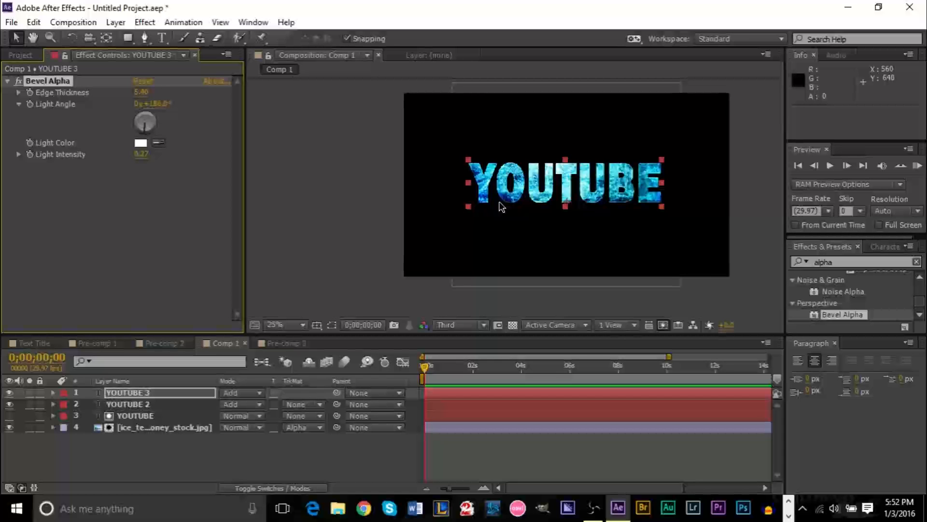
pyautogui.scroll(2, 504, 203)
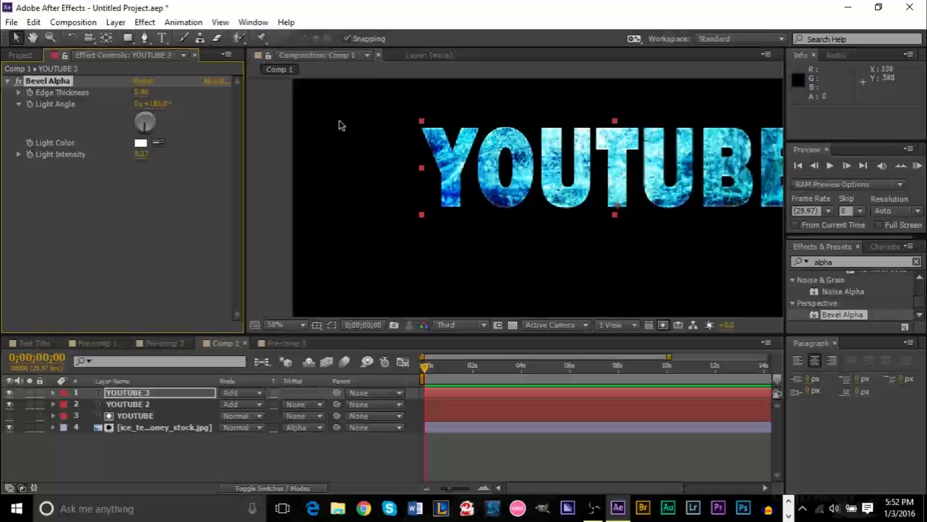
# Pre-compose all four Comp 1 layers into a new composition named text, moving all attributes into it
pyautogui.moveTo(166, 460); pyautogui.dragTo(90, 354)
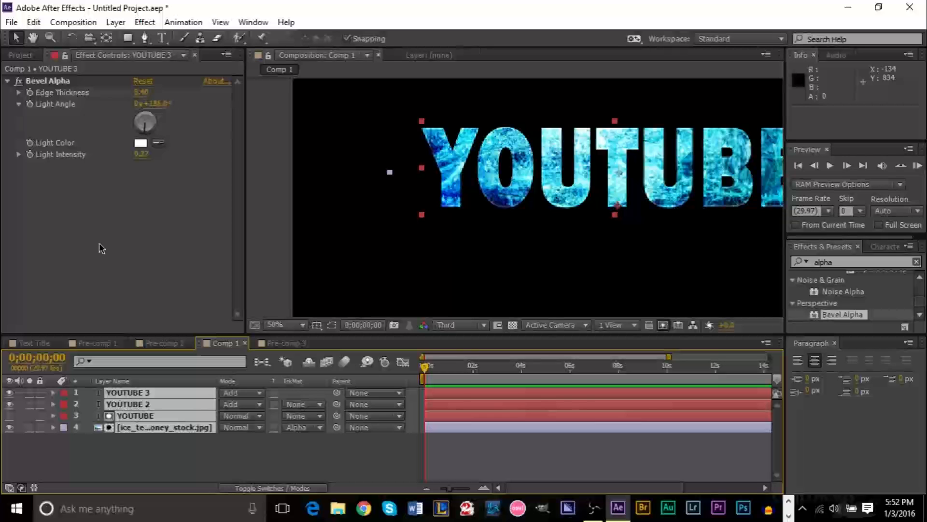
pyautogui.click(116, 23)
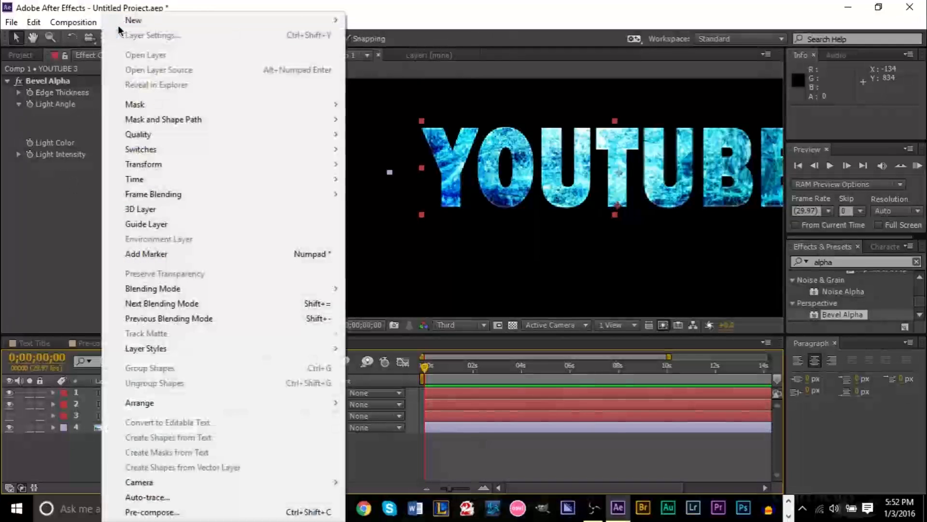
pyautogui.click(189, 512)
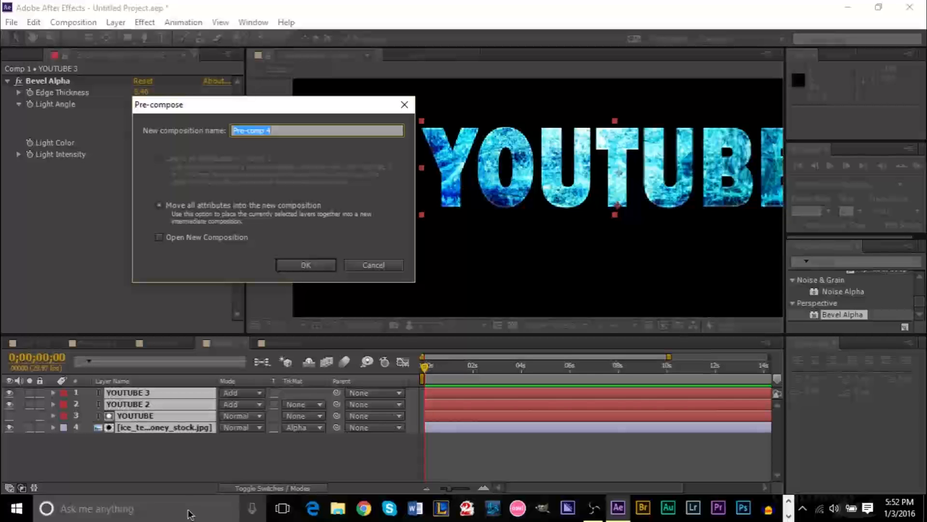
pyautogui.write('text')
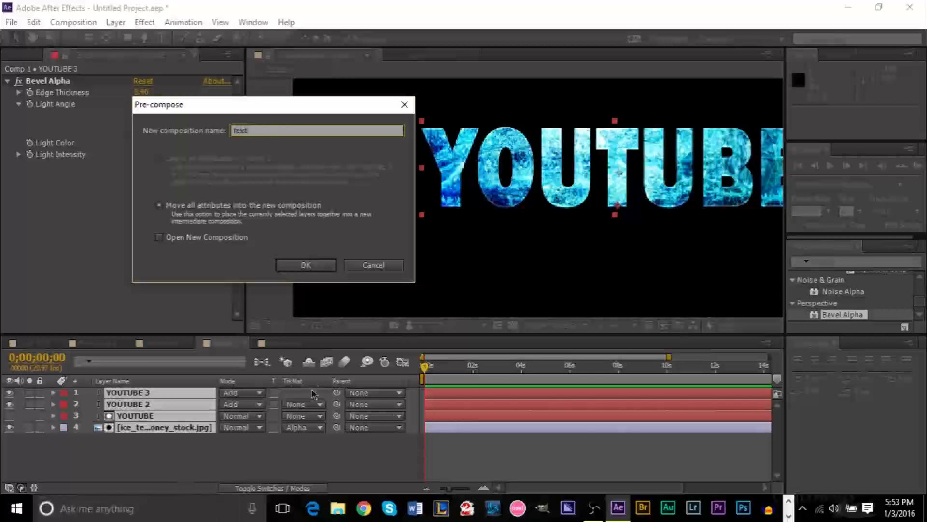
pyautogui.click(293, 263)
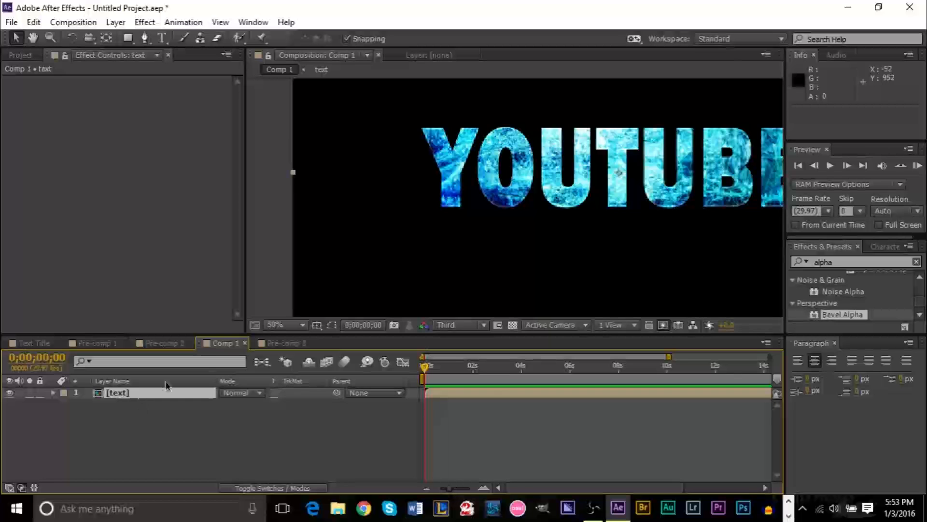
# Open the text pre-composition to examine its nested layers, compare it with Comp 1, and return to Comp 1
pyautogui.moveTo(426, 368); pyautogui.dragTo(406, 394)
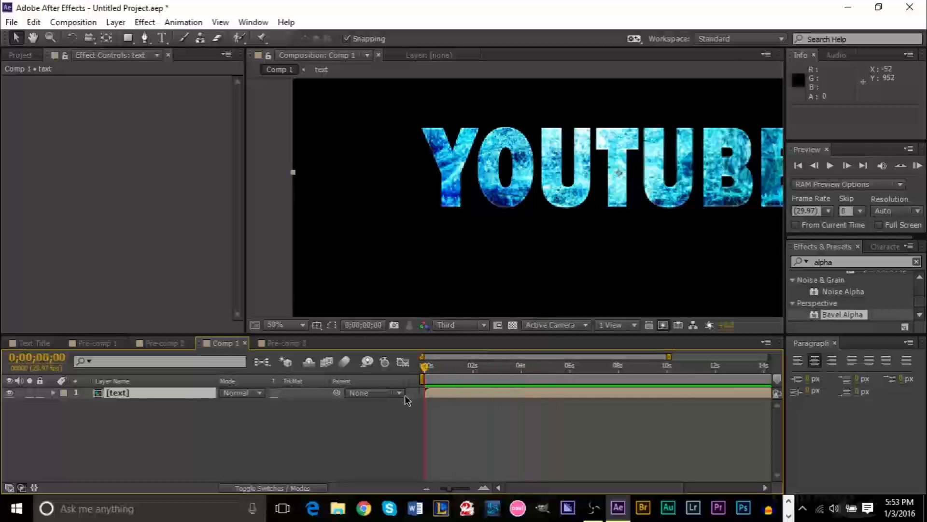
pyautogui.doubleClick(121, 393)
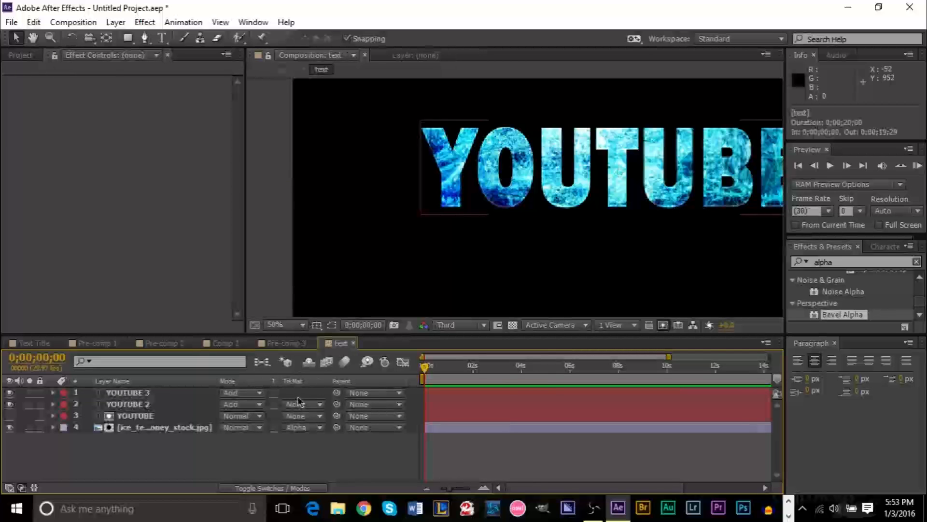
pyautogui.click(291, 344)
pyautogui.click(344, 343)
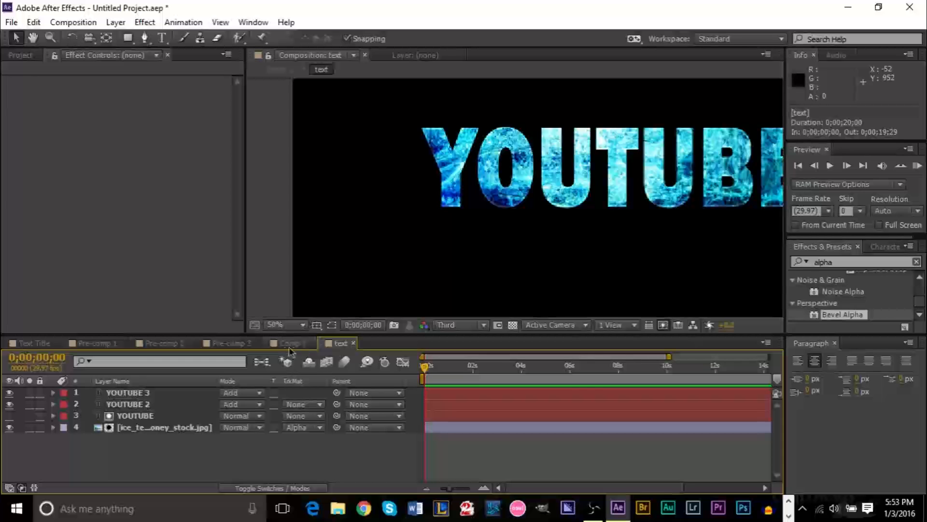
pyautogui.click(284, 344)
pyautogui.click(333, 343)
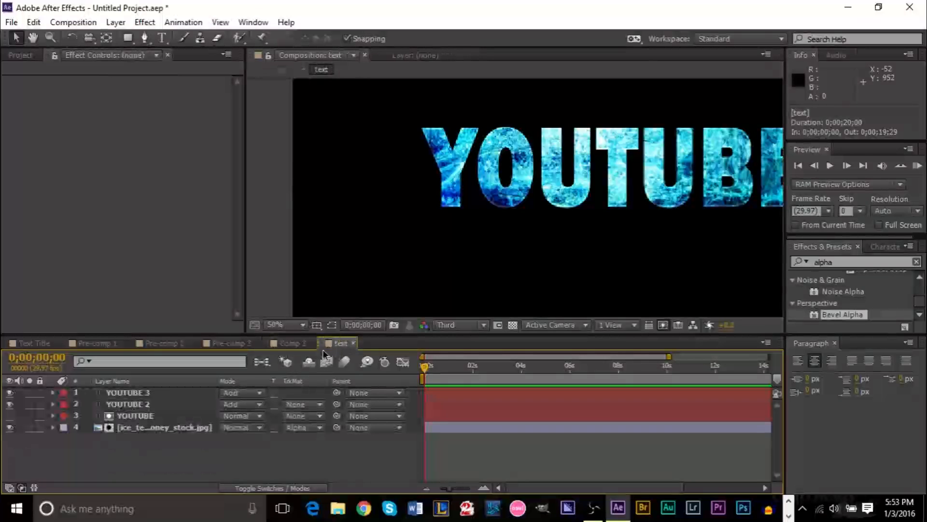
pyautogui.click(289, 344)
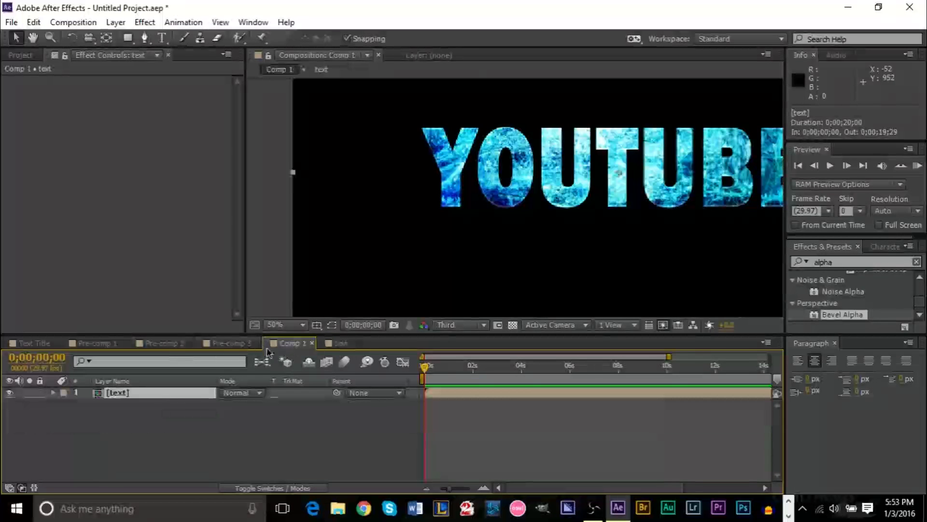
pyautogui.click(342, 343)
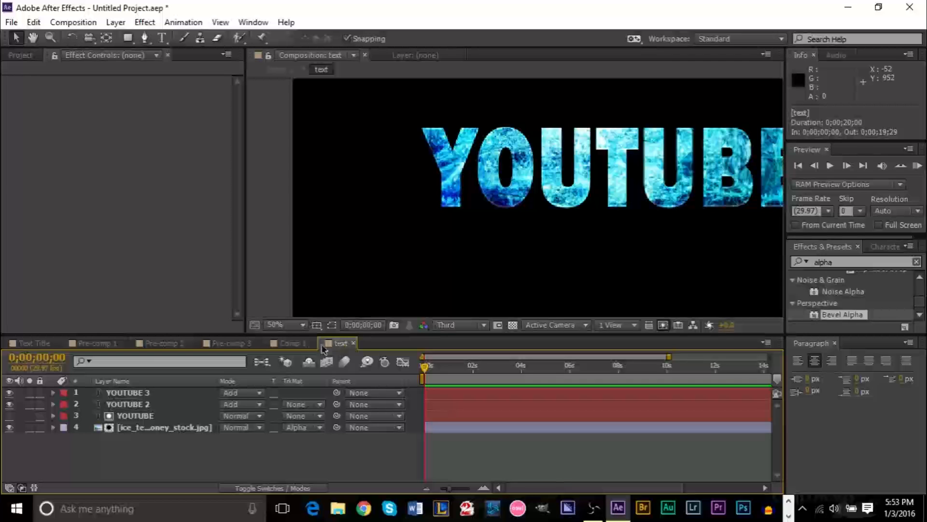
pyautogui.click(290, 343)
# Find the CC Pixel Polly effect by searching for pix and apply it to the text layer in Comp 1
pyautogui.moveTo(201, 429)
pyautogui.mouseDown()
pyautogui.moveTo(60, 395)
pyautogui.moveTo(203, 419)
pyautogui.mouseUp()
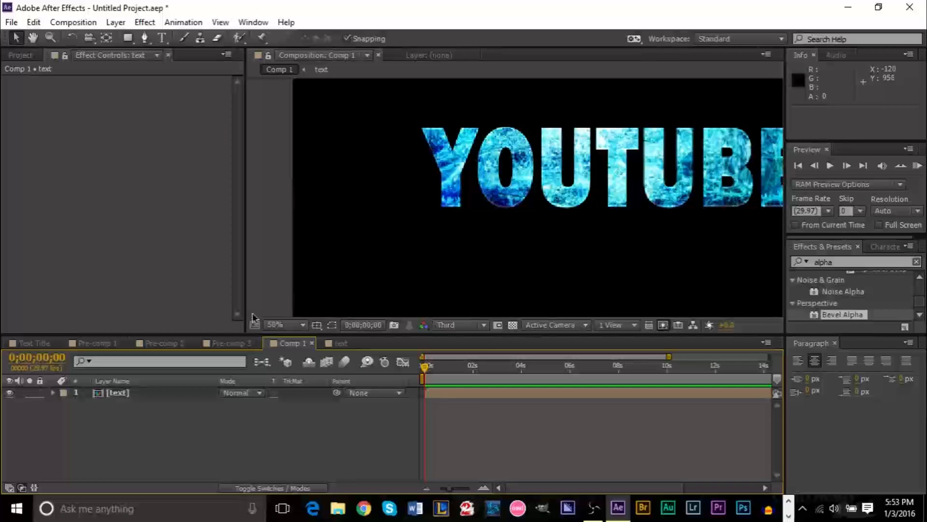
pyautogui.scroll(-4, 455, 145)
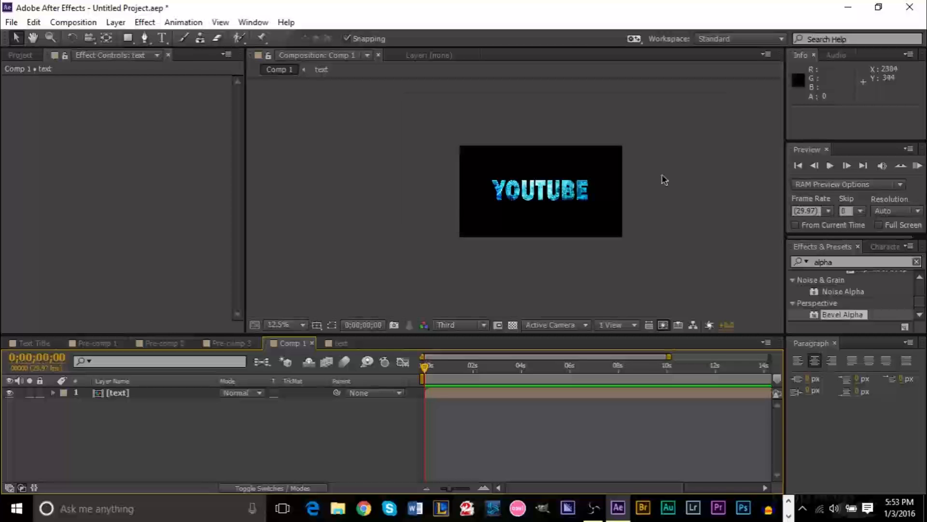
pyautogui.press('.')
pyautogui.press('.')
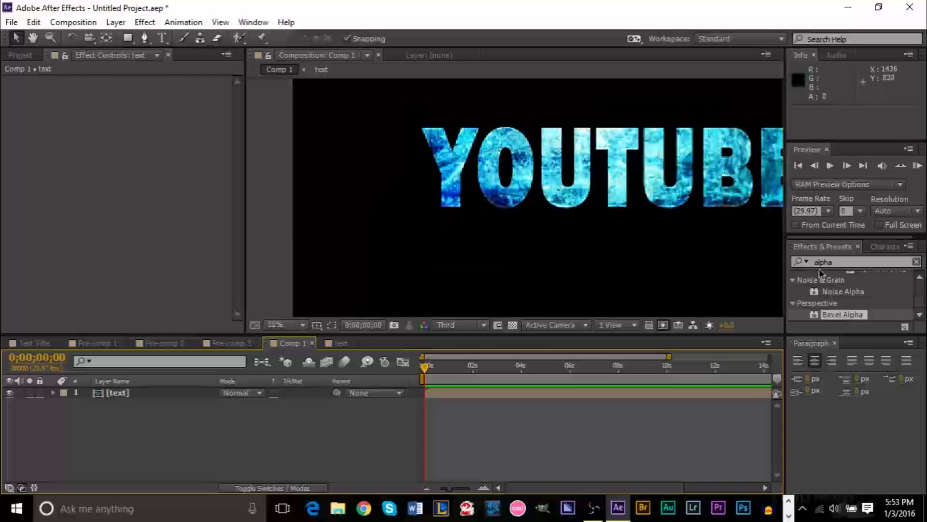
pyautogui.click(854, 262)
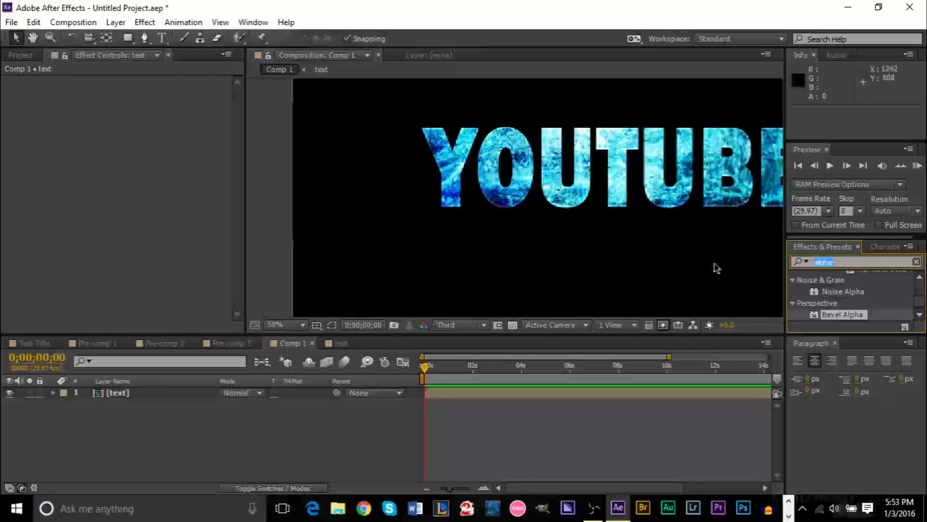
pyautogui.write('pix')
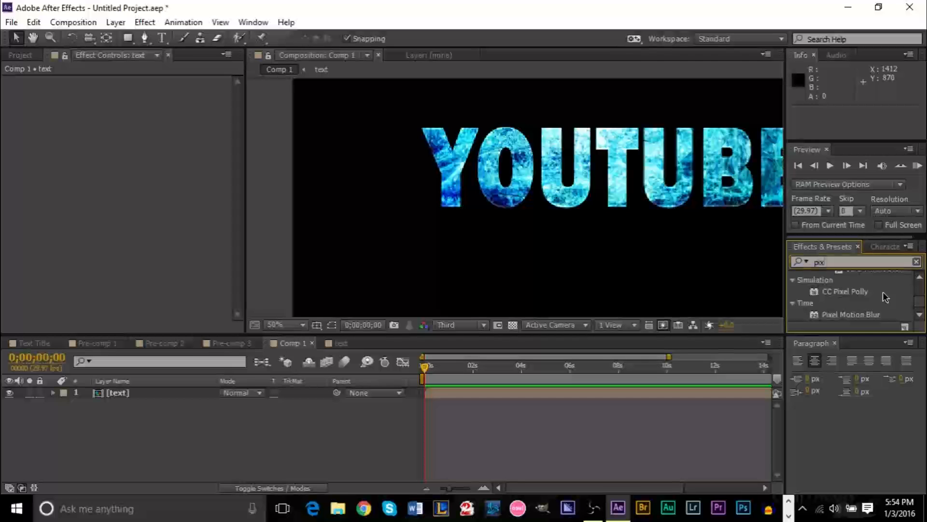
pyautogui.moveTo(845, 292); pyautogui.dragTo(475, 389)
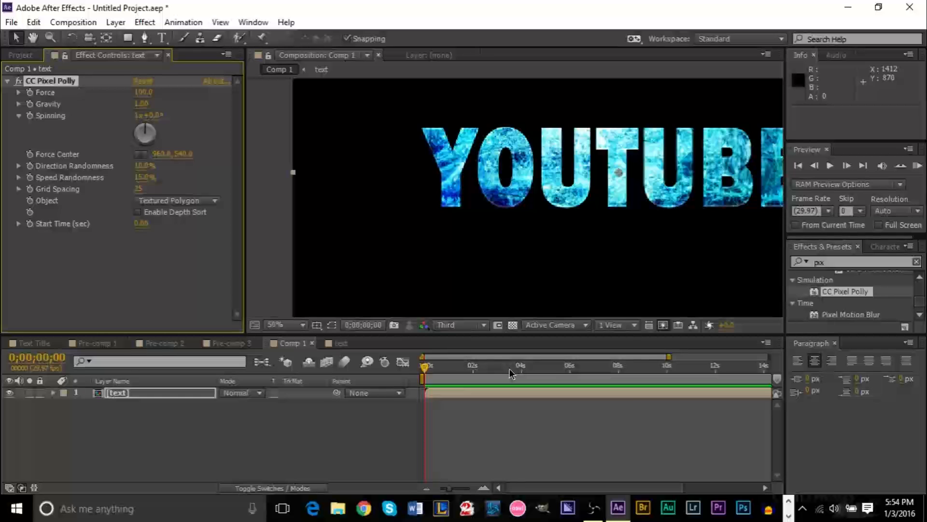
# Scrub through Comp 1 to examine how CC Pixel Polly shatters the title at its default settings
pyautogui.click(509, 368)
pyautogui.scroll(-4, 530, 259)
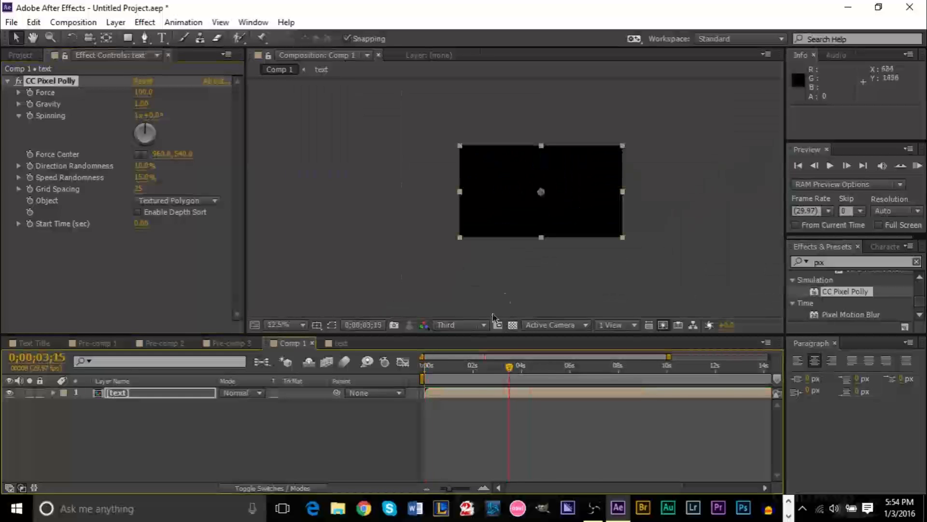
pyautogui.click(460, 367)
pyautogui.moveTo(460, 369); pyautogui.dragTo(434, 377)
pyautogui.scroll(2, 507, 212)
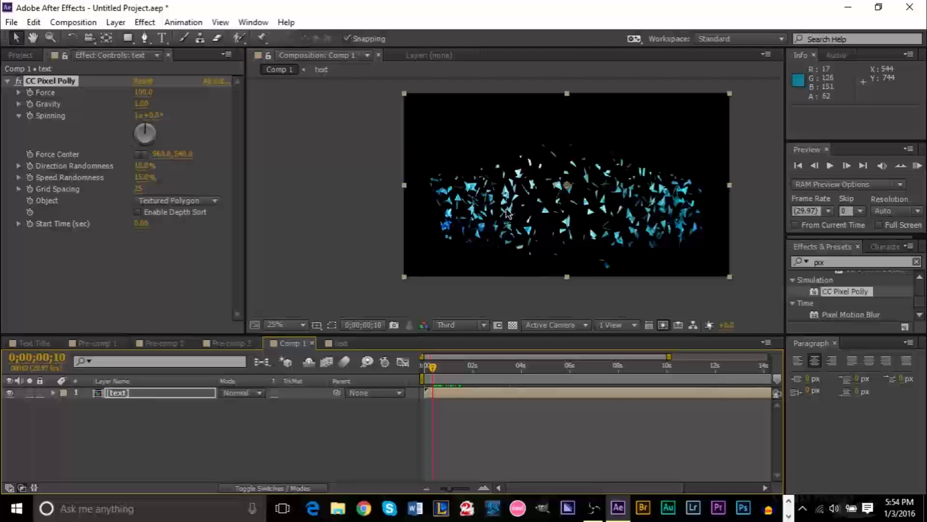
pyautogui.scroll(-1, 507, 212)
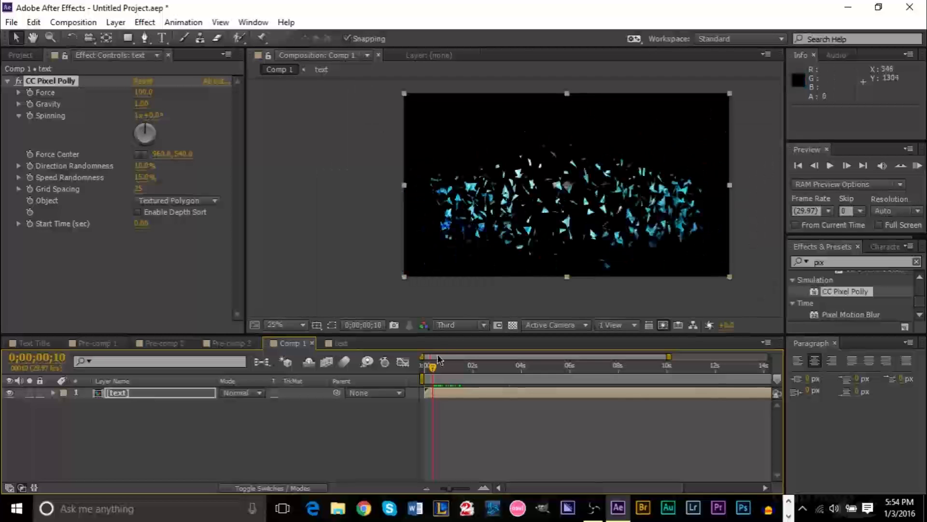
pyautogui.moveTo(431, 369); pyautogui.dragTo(424, 369)
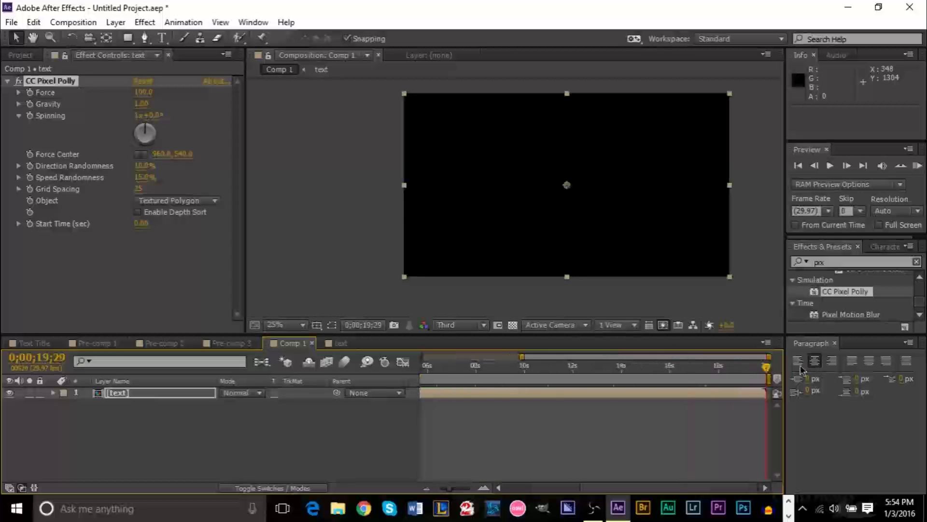
pyautogui.moveTo(800, 367); pyautogui.dragTo(294, 384)
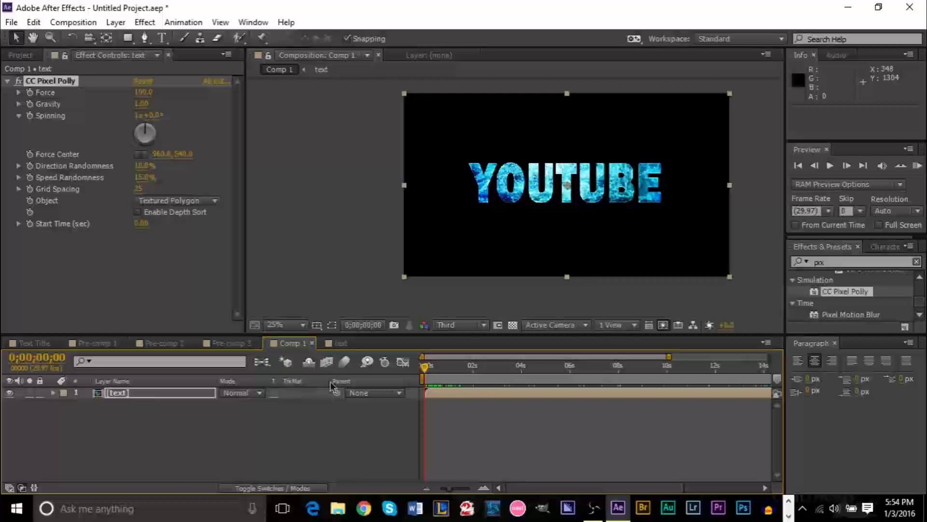
pyautogui.moveTo(424, 386)
pyautogui.mouseDown()
pyautogui.moveTo(451, 390)
pyautogui.moveTo(430, 395)
pyautogui.mouseUp()
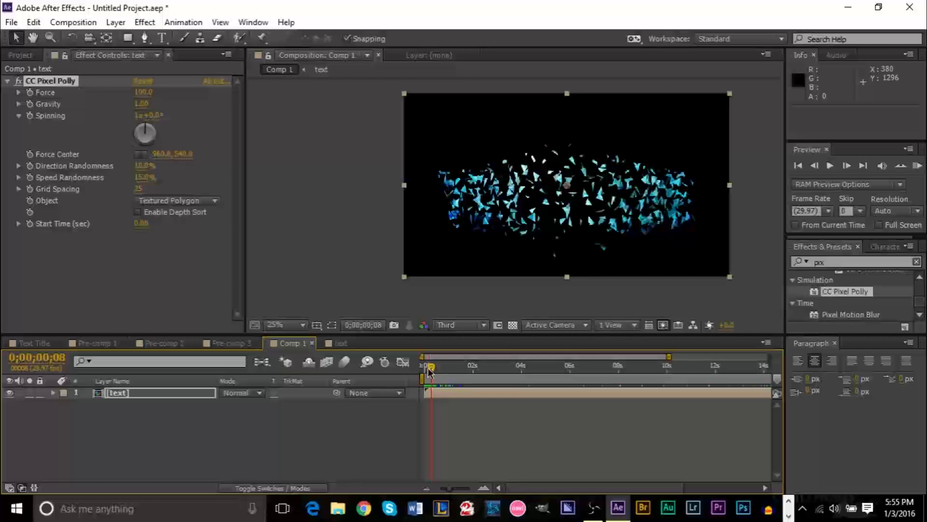
pyautogui.moveTo(429, 370)
pyautogui.mouseDown()
pyautogui.moveTo(531, 374)
pyautogui.moveTo(478, 392)
pyautogui.moveTo(451, 389)
pyautogui.moveTo(439, 377)
pyautogui.moveTo(438, 347)
pyautogui.moveTo(435, 381)
pyautogui.mouseUp()
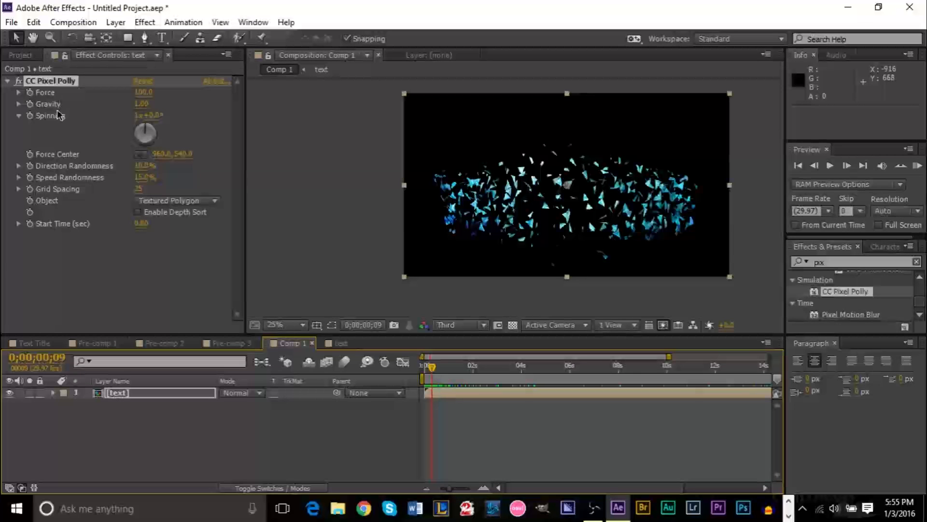
# Try a negative Gravity value on the CC Pixel Polly effect and preview the shatter from the first frame
pyautogui.moveTo(141, 103); pyautogui.dragTo(1, 106)
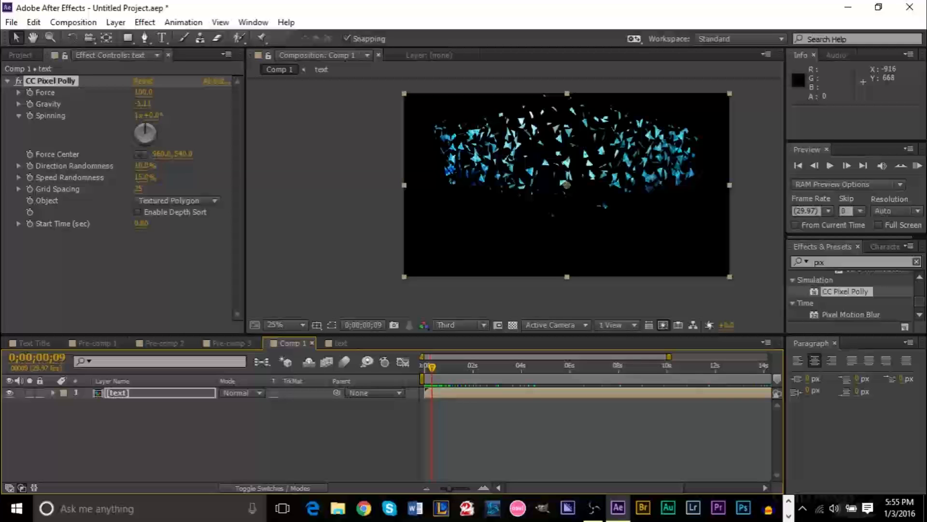
pyautogui.moveTo(1, 105); pyautogui.dragTo(121, 130)
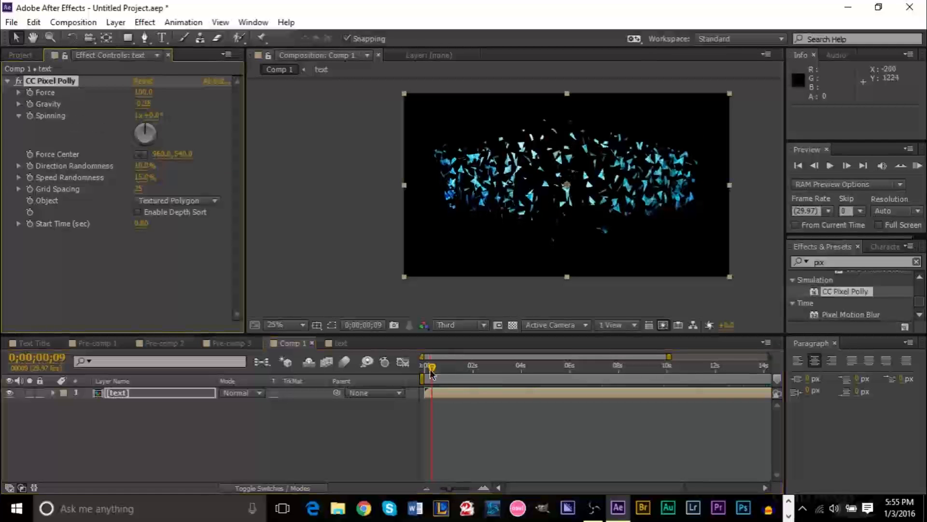
pyautogui.moveTo(431, 373)
pyautogui.mouseDown()
pyautogui.moveTo(473, 375)
pyautogui.moveTo(422, 376)
pyautogui.mouseUp()
pyautogui.press('space')
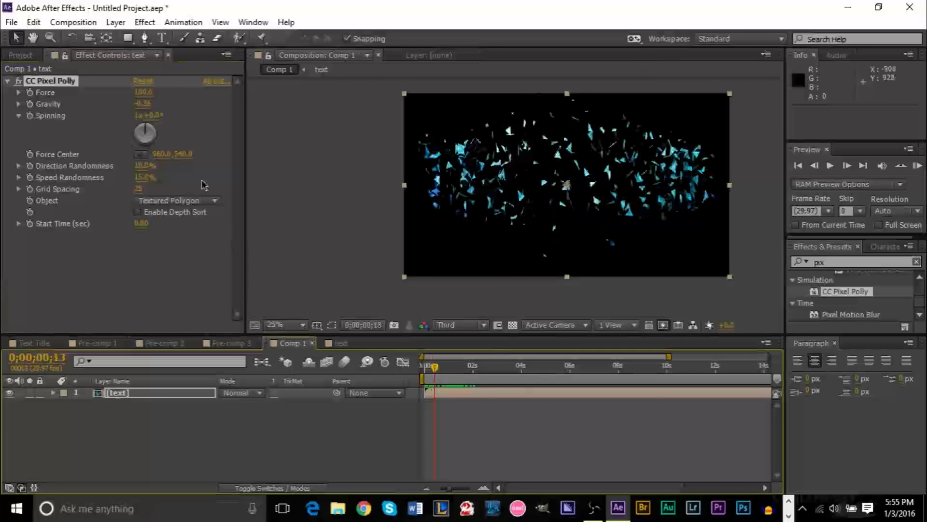
# Try a CC Pixel Polly Gravity of about 1.87 and scrub through the opening frames of the shatter
pyautogui.moveTo(148, 105); pyautogui.dragTo(263, 138)
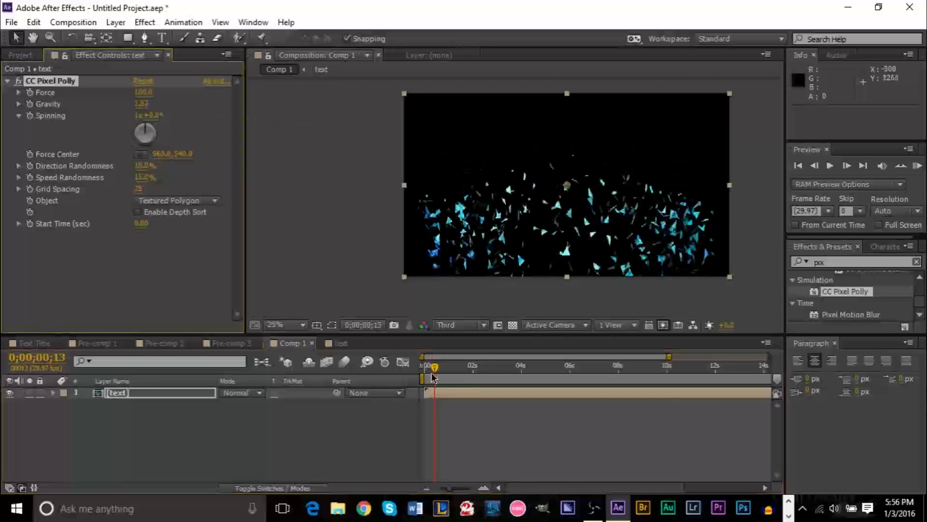
pyautogui.moveTo(435, 372)
pyautogui.mouseDown()
pyautogui.moveTo(425, 371)
pyautogui.moveTo(449, 372)
pyautogui.moveTo(423, 372)
pyautogui.mouseUp()
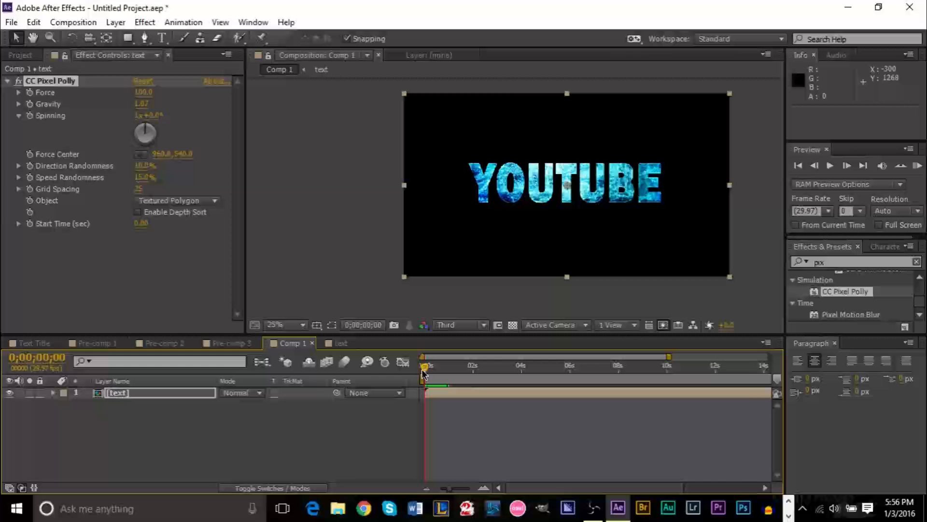
pyautogui.moveTo(422, 369); pyautogui.dragTo(431, 369)
# Set the CC Pixel Polly Gravity to 1.24 and preview the shatter from the first frame
pyautogui.moveTo(141, 105); pyautogui.dragTo(158, 103)
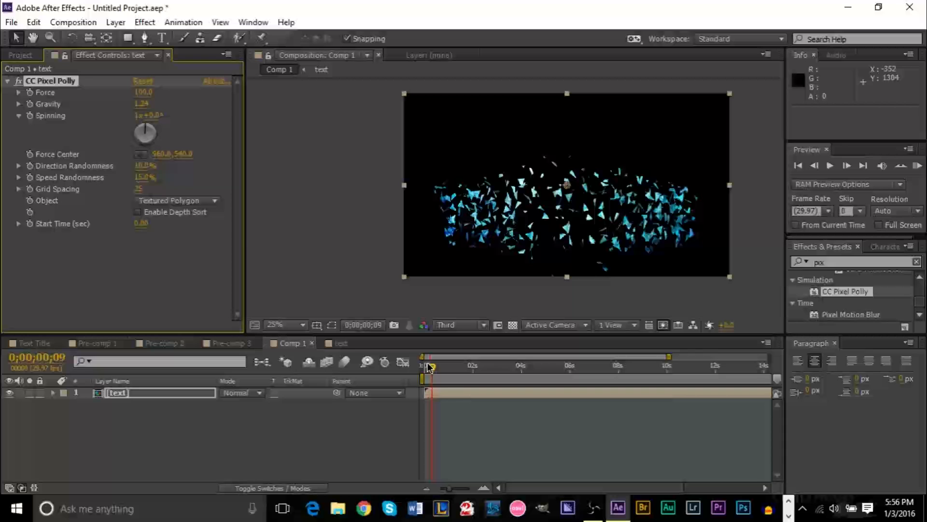
pyautogui.moveTo(431, 368); pyautogui.dragTo(415, 372)
pyautogui.press('space')
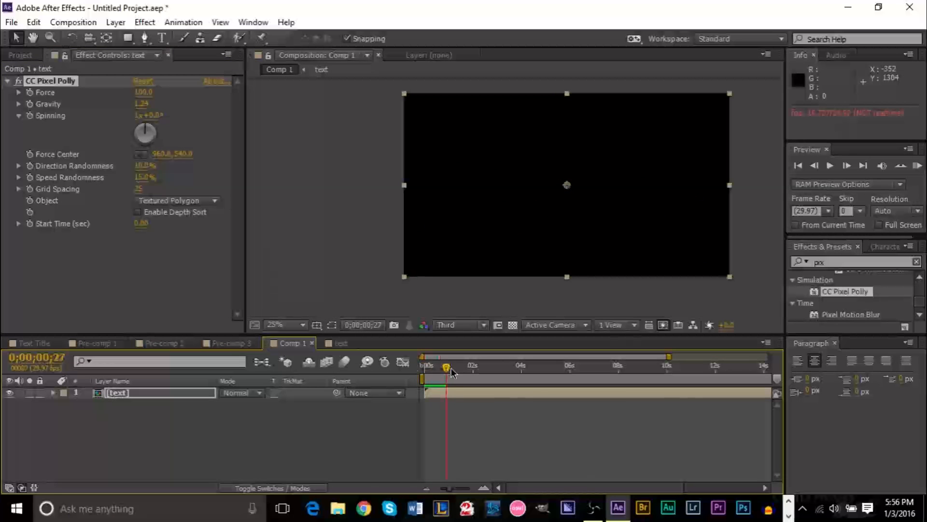
pyautogui.press('space')
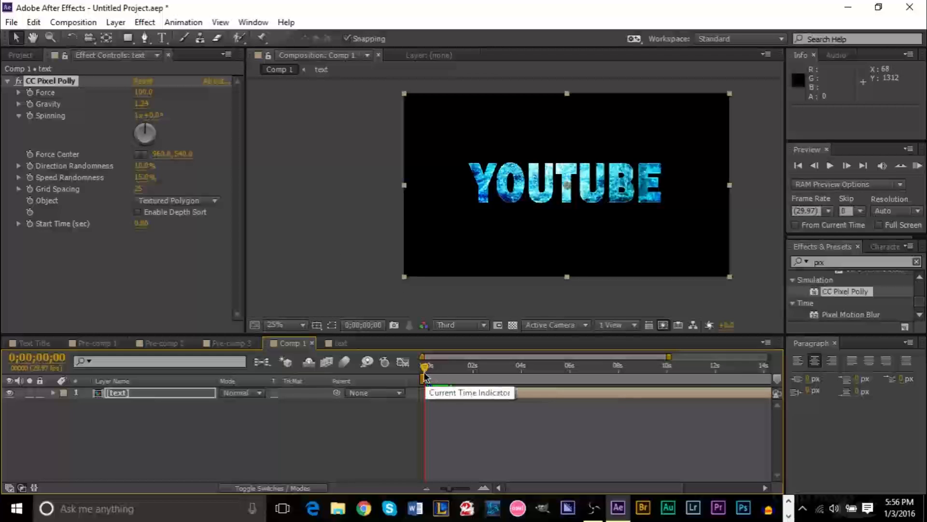
# At frame 7, try a much stronger CC Pixel Polly Force, and lower it to a negative value
pyautogui.moveTo(424, 374); pyautogui.dragTo(430, 378)
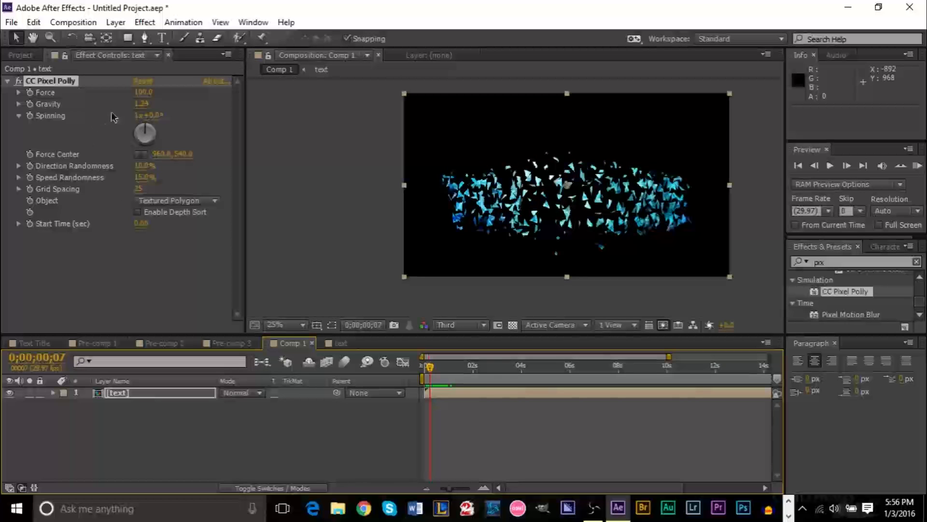
pyautogui.moveTo(143, 92); pyautogui.dragTo(288, 97)
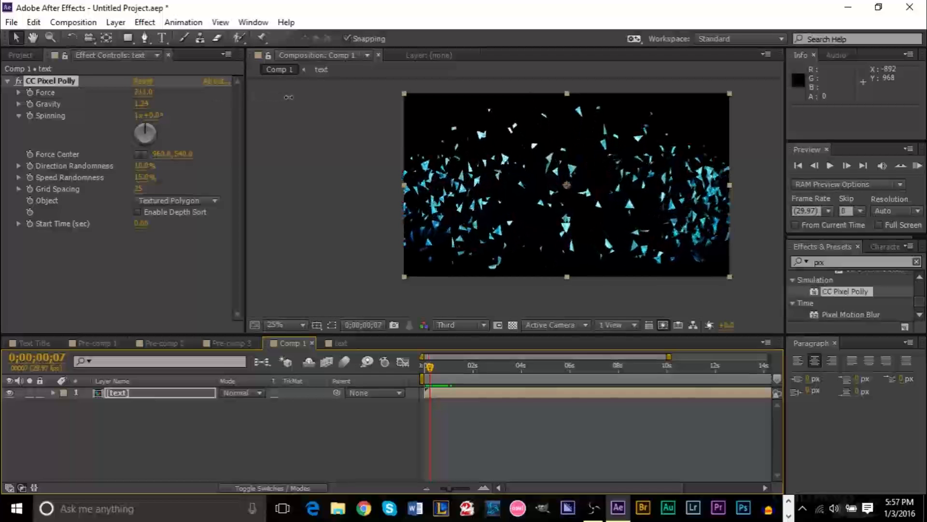
pyautogui.moveTo(288, 97); pyautogui.dragTo(58, 104)
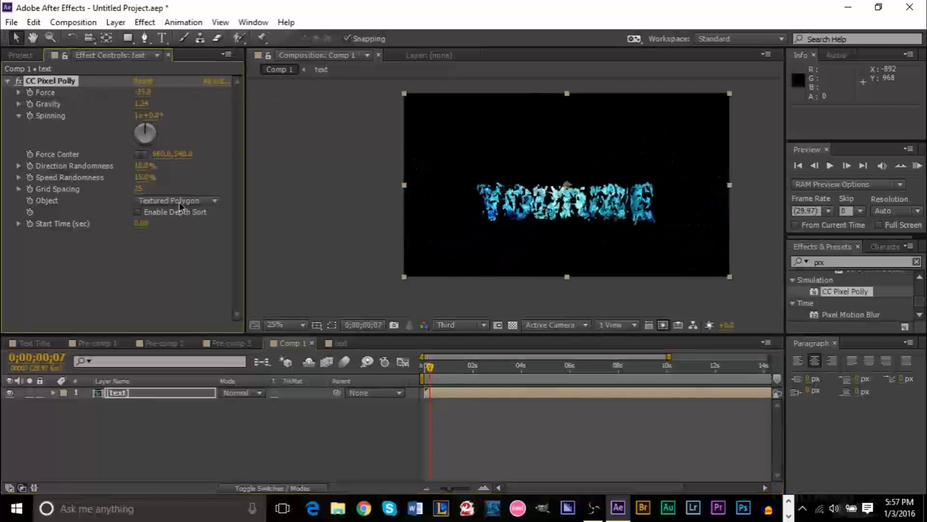
# Preview the shatter with the negative CC Pixel Polly Force from the first frame, and return to the start
pyautogui.click(438, 368)
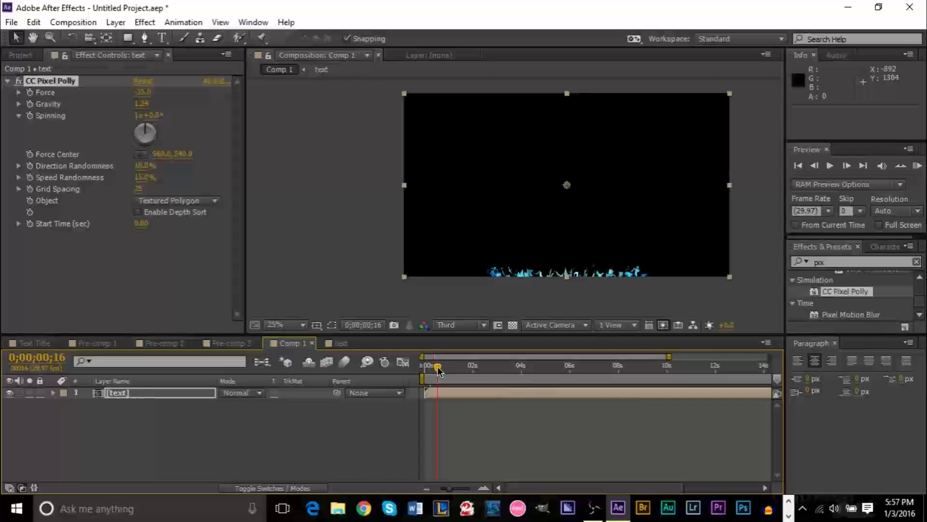
pyautogui.moveTo(437, 368); pyautogui.dragTo(403, 371)
pyautogui.press('space')
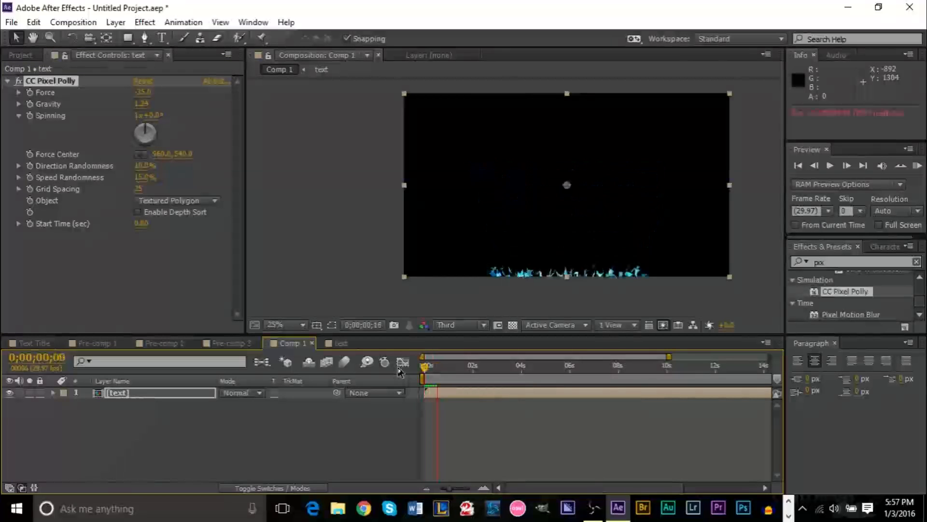
pyautogui.moveTo(442, 367); pyautogui.dragTo(399, 369)
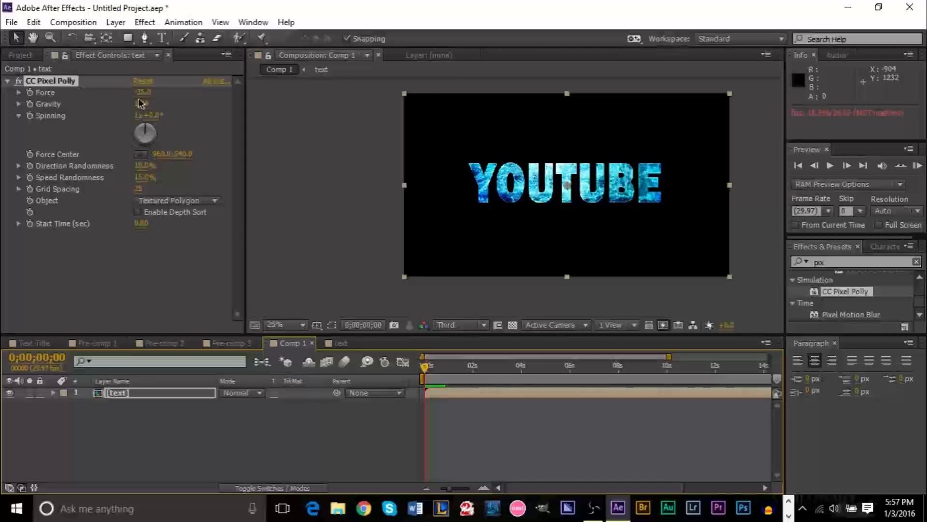
# Set the CC Pixel Polly Force to 177 and preview the shatter from the first frame
pyautogui.moveTo(143, 92); pyautogui.dragTo(156, 94)
pyautogui.moveTo(419, 368)
pyautogui.mouseDown()
pyautogui.moveTo(434, 374)
pyautogui.moveTo(428, 381)
pyautogui.mouseUp()
pyautogui.moveTo(137, 96); pyautogui.dragTo(253, 112)
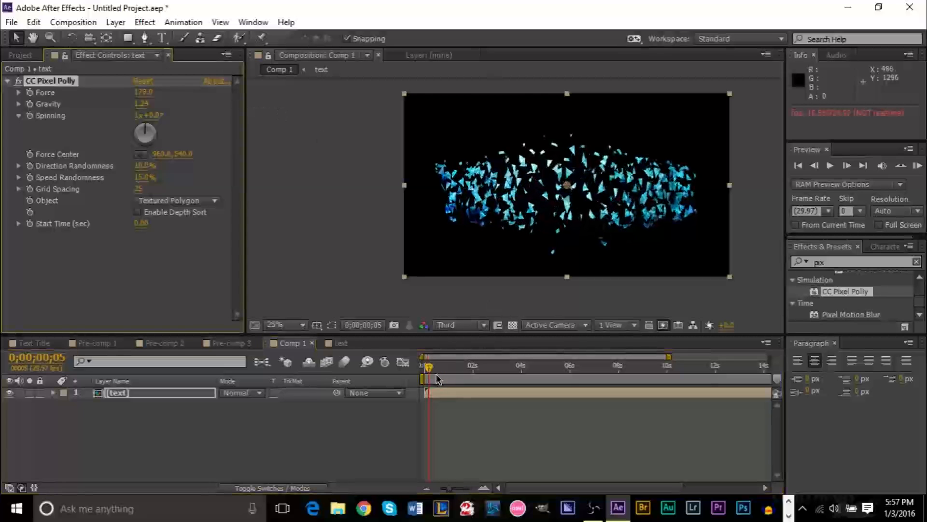
pyautogui.moveTo(432, 372); pyautogui.dragTo(414, 367)
pyautogui.press('space')
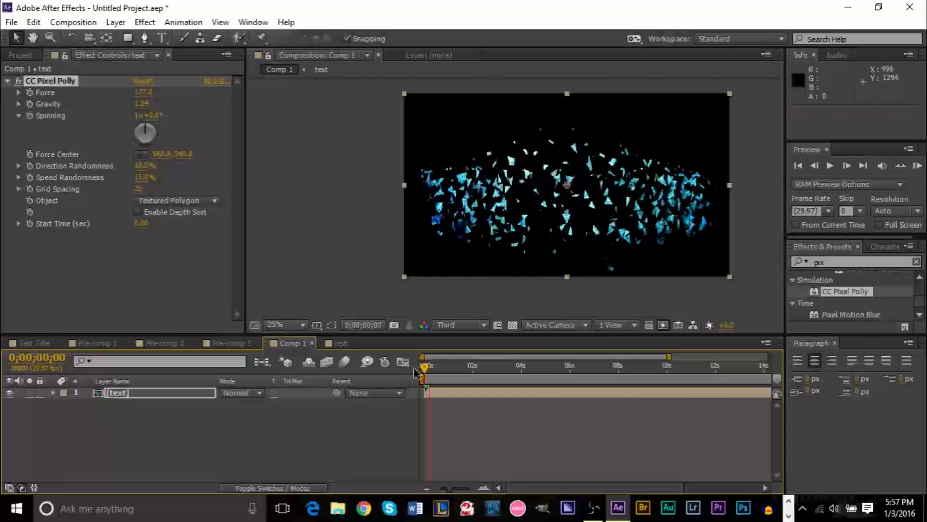
# At frame 9, try a CC Pixel Polly Direction Randomness of about 37% and a Speed Randomness of about 83%
pyautogui.moveTo(415, 372)
pyautogui.mouseDown()
pyautogui.moveTo(449, 370)
pyautogui.moveTo(431, 369)
pyautogui.mouseUp()
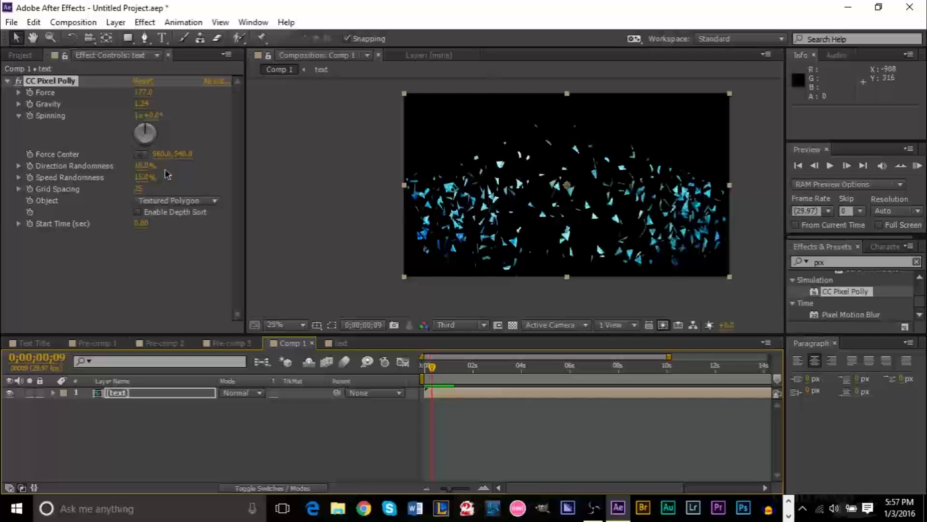
pyautogui.moveTo(147, 174)
pyautogui.mouseDown()
pyautogui.moveTo(218, 170)
pyautogui.moveTo(162, 172)
pyautogui.mouseUp()
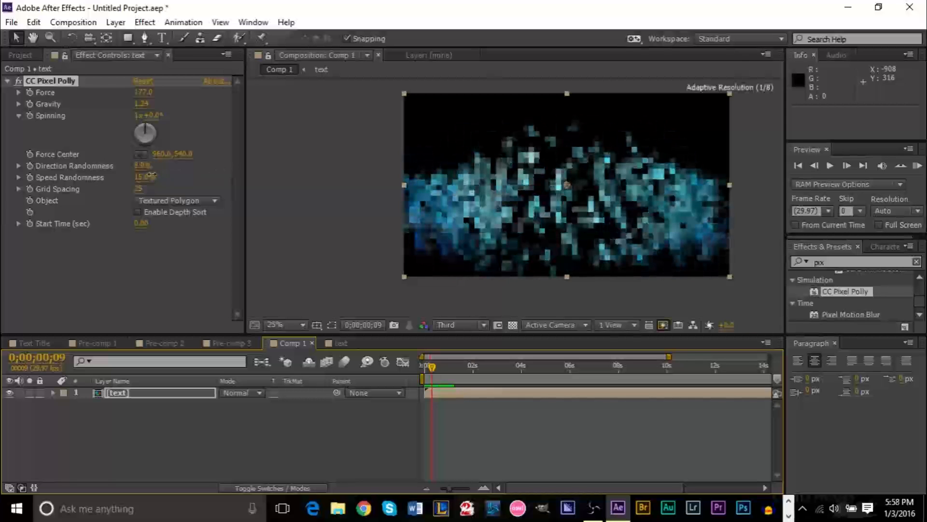
pyautogui.moveTo(145, 177); pyautogui.dragTo(196, 177)
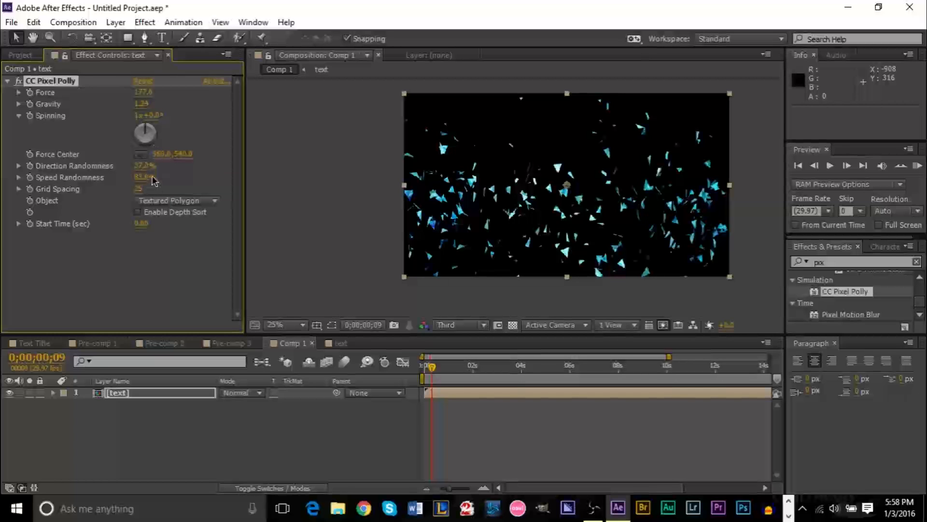
# Try 0% for both Direction Randomness and Speed Randomness and preview the shatter from the first frame
pyautogui.moveTo(145, 176); pyautogui.dragTo(62, 180)
pyautogui.moveTo(144, 166); pyautogui.dragTo(46, 164)
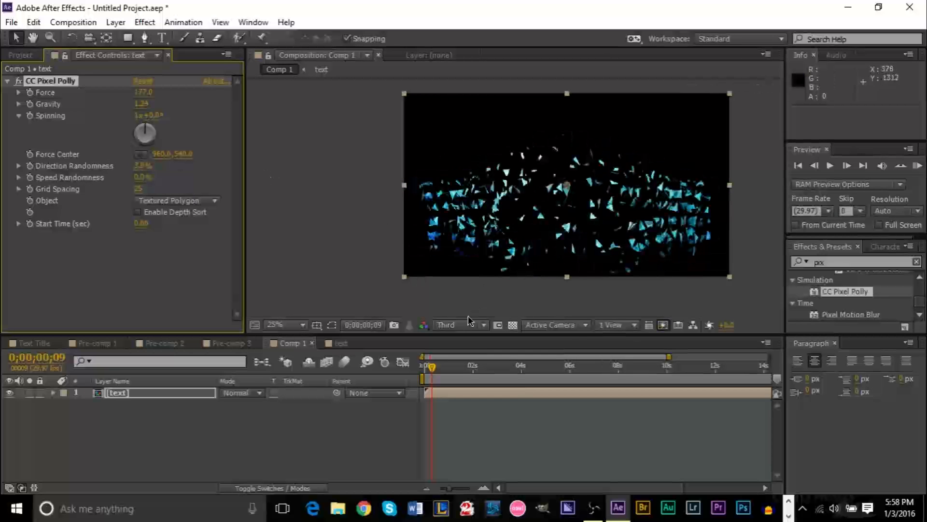
pyautogui.moveTo(438, 371); pyautogui.dragTo(425, 370)
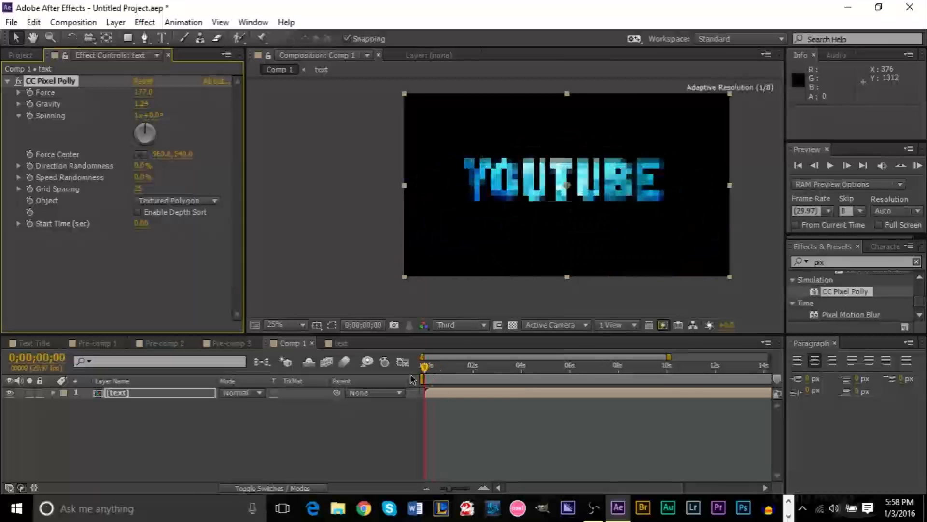
pyautogui.press('space')
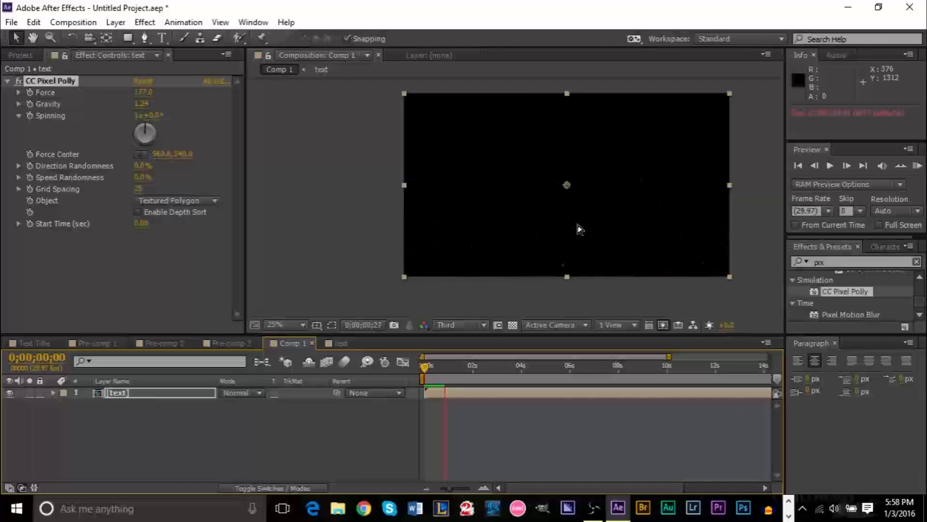
# At frame 8, try a Direction Randomness of 100% and a Speed Randomness of about 92%, and preview the shatter from the start
pyautogui.moveTo(454, 371); pyautogui.dragTo(434, 390)
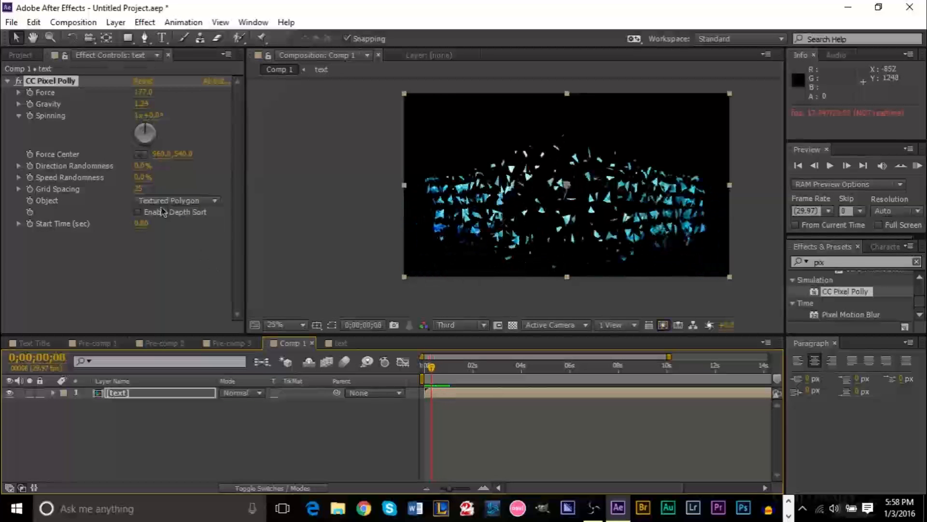
pyautogui.moveTo(143, 167); pyautogui.dragTo(211, 167)
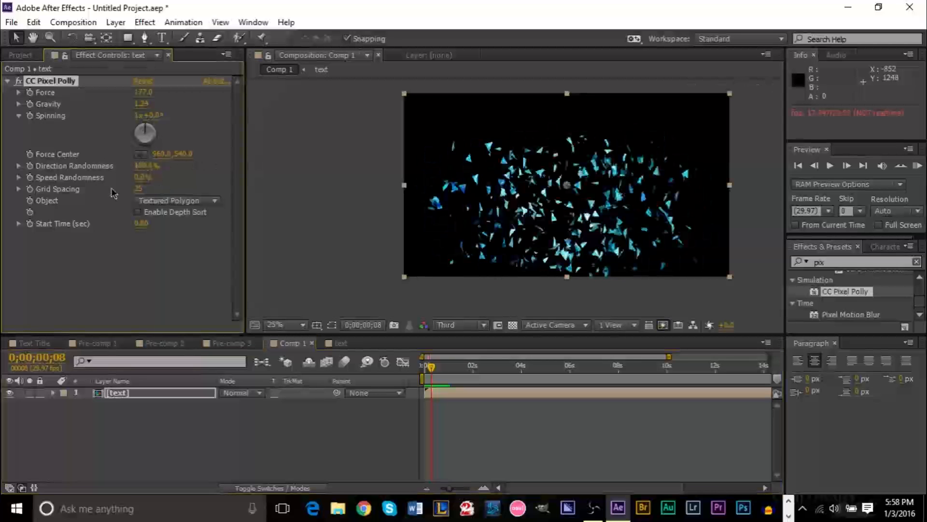
pyautogui.moveTo(140, 177); pyautogui.dragTo(191, 175)
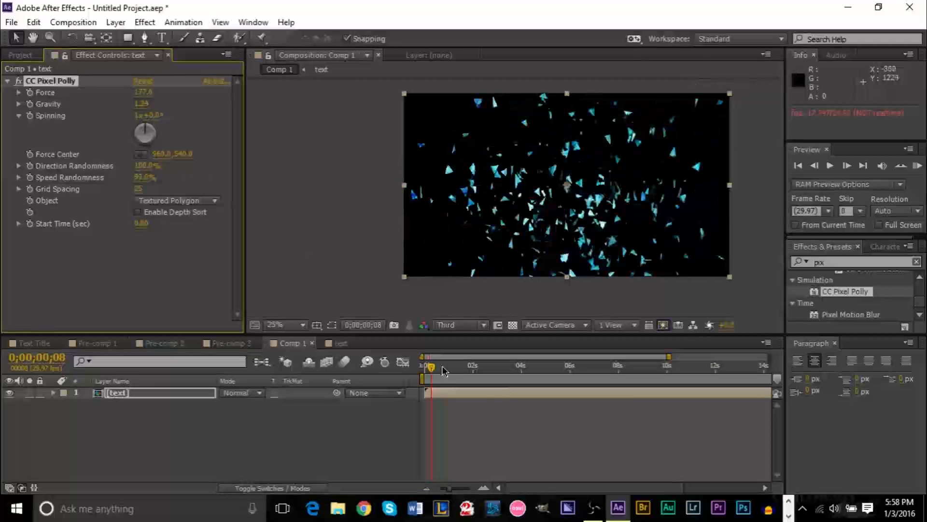
pyautogui.moveTo(433, 369); pyautogui.dragTo(422, 371)
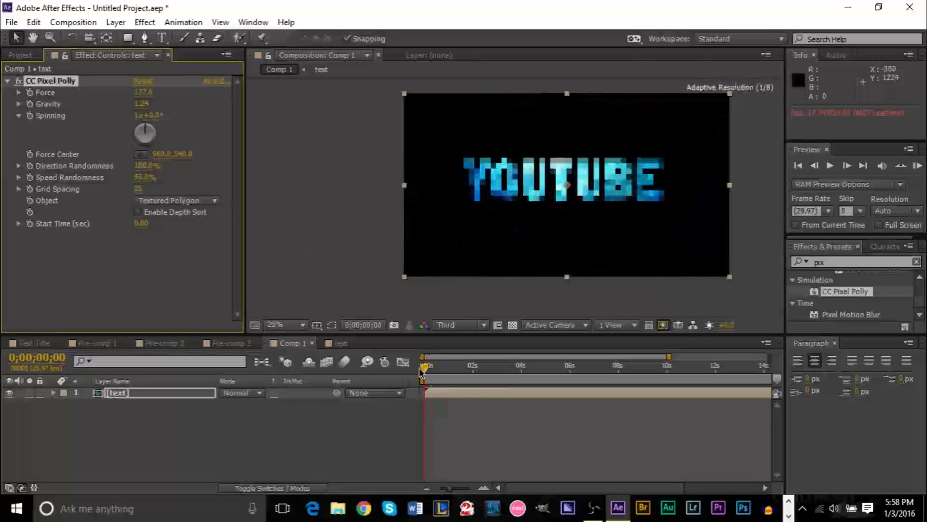
pyautogui.press('space')
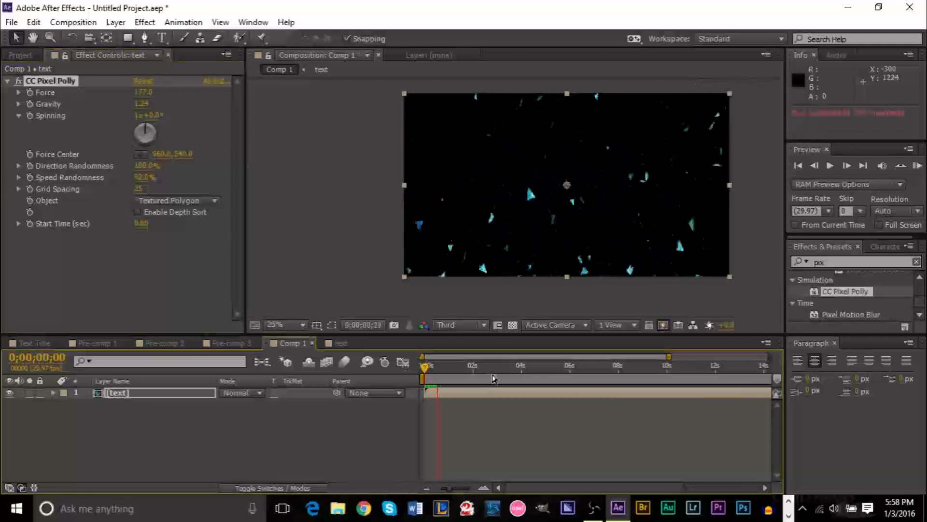
pyautogui.click(451, 374)
pyautogui.moveTo(451, 375); pyautogui.dragTo(424, 383)
pyautogui.press('space')
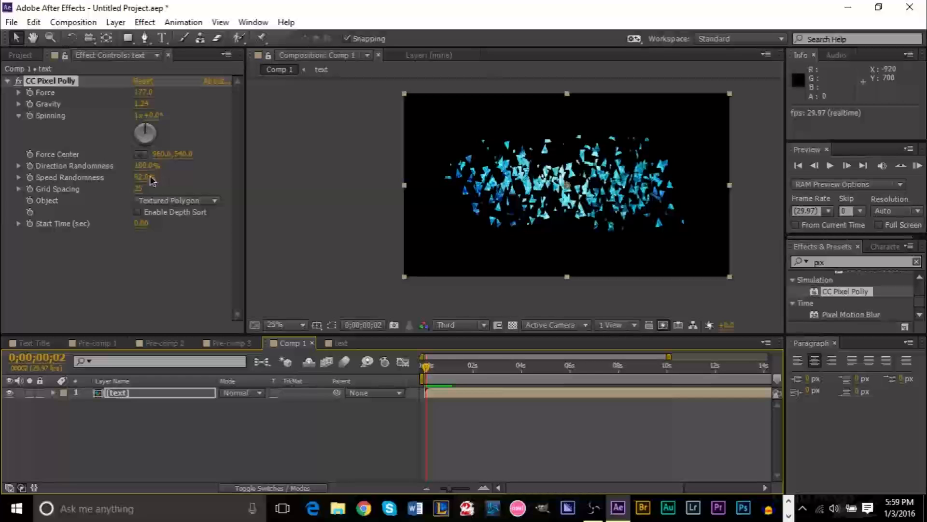
# Set Direction Randomness to about 36% and Speed Randomness to about 44%, and preview the shatter from the first frame
pyautogui.moveTo(143, 177); pyautogui.dragTo(101, 183)
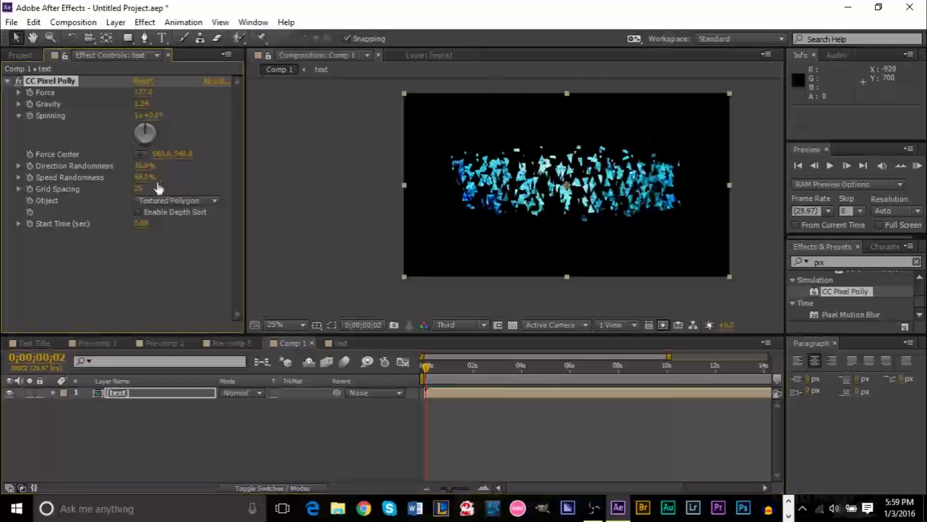
pyautogui.moveTo(426, 368); pyautogui.dragTo(413, 368)
pyautogui.press('space')
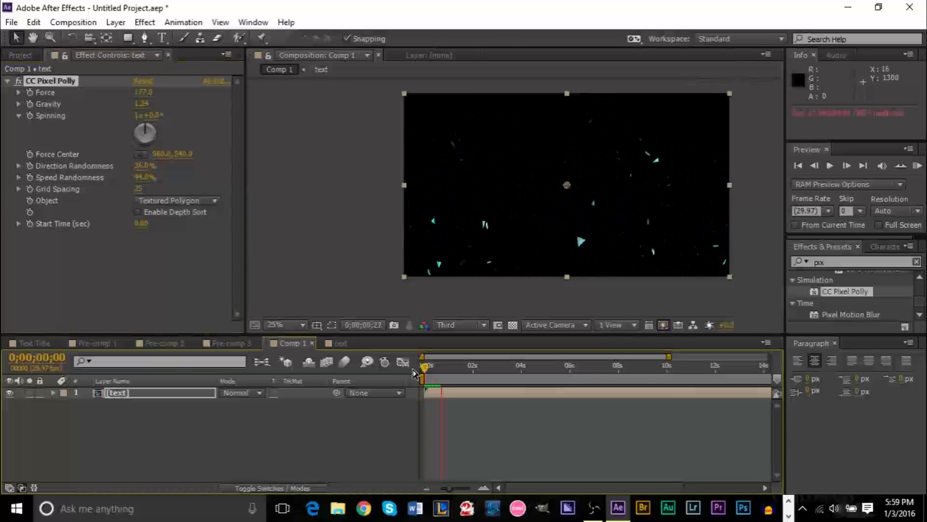
# Set the CC Pixel Polly Spinning to 2 full revolutions and preview the shatter from the first frame
pyautogui.moveTo(442, 368); pyautogui.dragTo(423, 385)
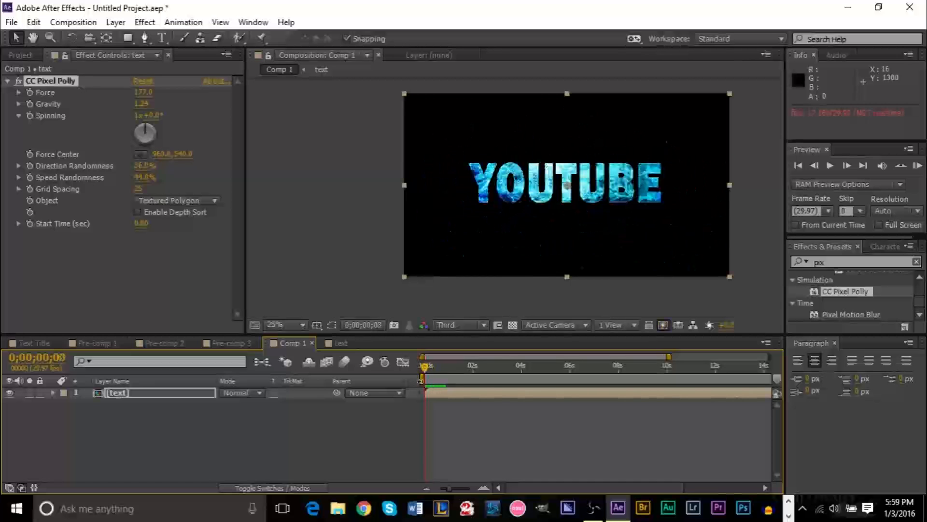
pyautogui.click(137, 115)
pyautogui.press('Return')
pyautogui.press('space')
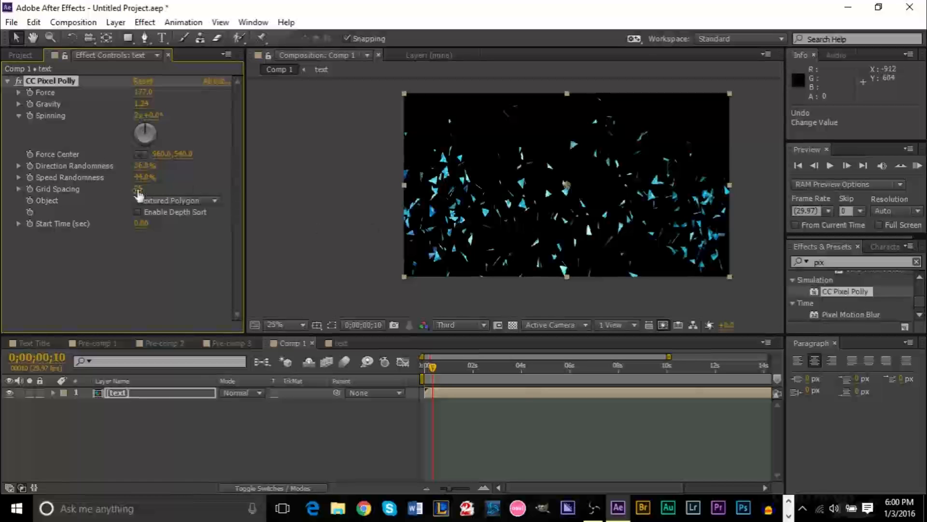
# Try a CC Pixel Polly Grid Spacing of about 145, and reduce it to 1 and preview the shatter from the first frame
pyautogui.moveTo(138, 188); pyautogui.dragTo(226, 189)
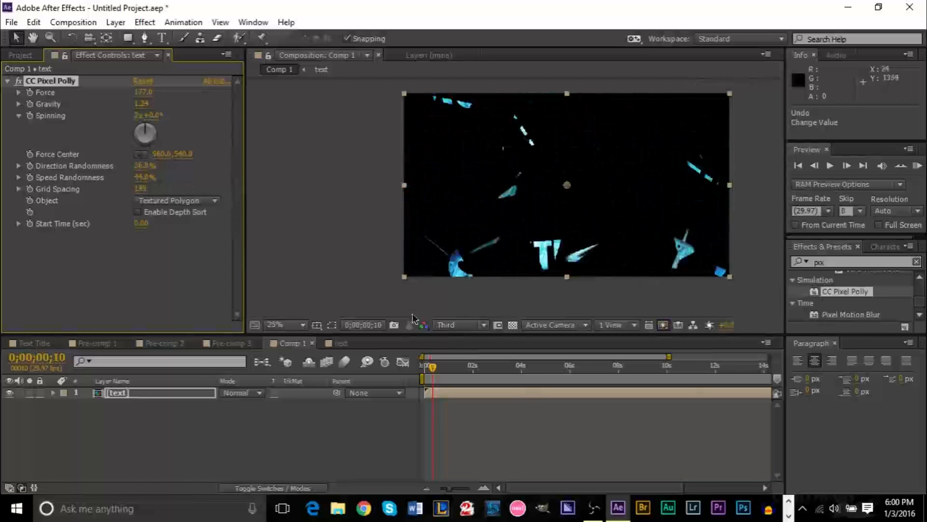
pyautogui.moveTo(433, 378)
pyautogui.mouseDown()
pyautogui.moveTo(425, 378)
pyautogui.moveTo(431, 369)
pyautogui.mouseUp()
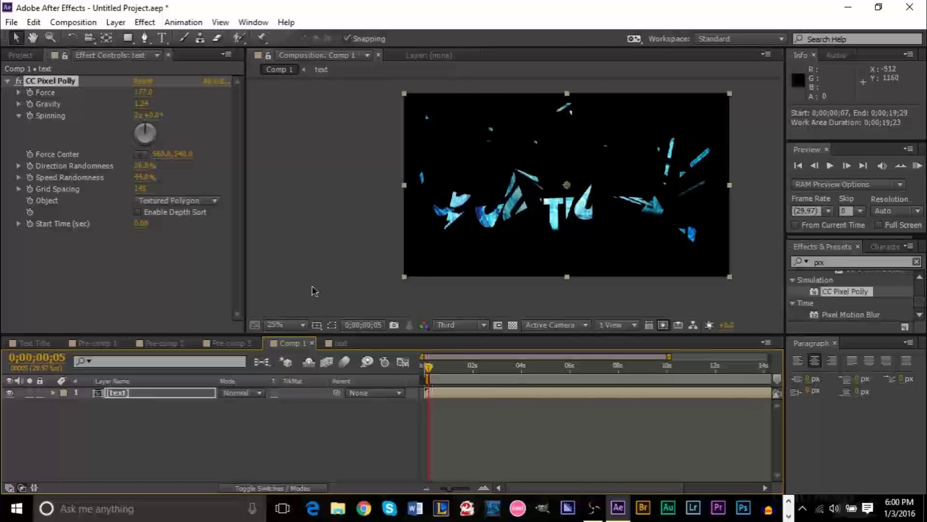
pyautogui.moveTo(140, 189); pyautogui.dragTo(40, 195)
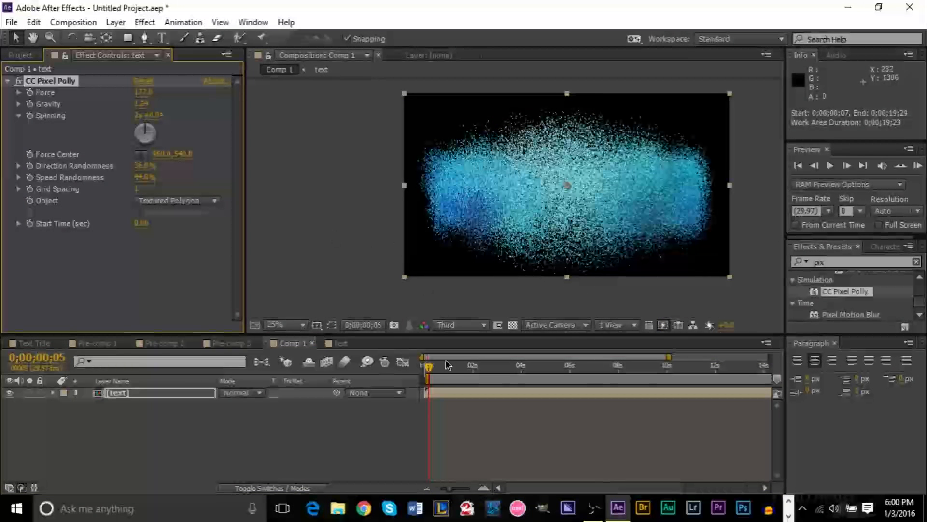
pyautogui.press('KP_0')
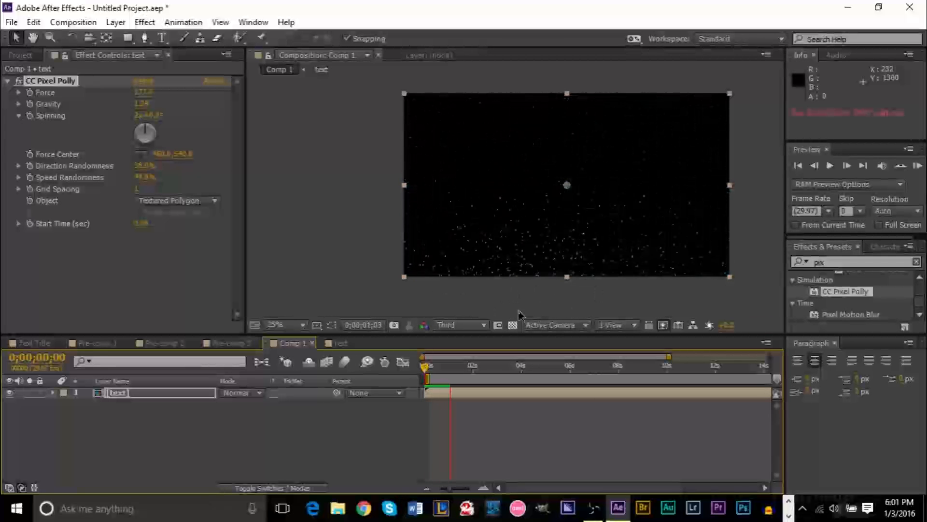
pyautogui.click(459, 372)
pyautogui.moveTo(459, 369); pyautogui.dragTo(385, 377)
pyautogui.press('KP_0')
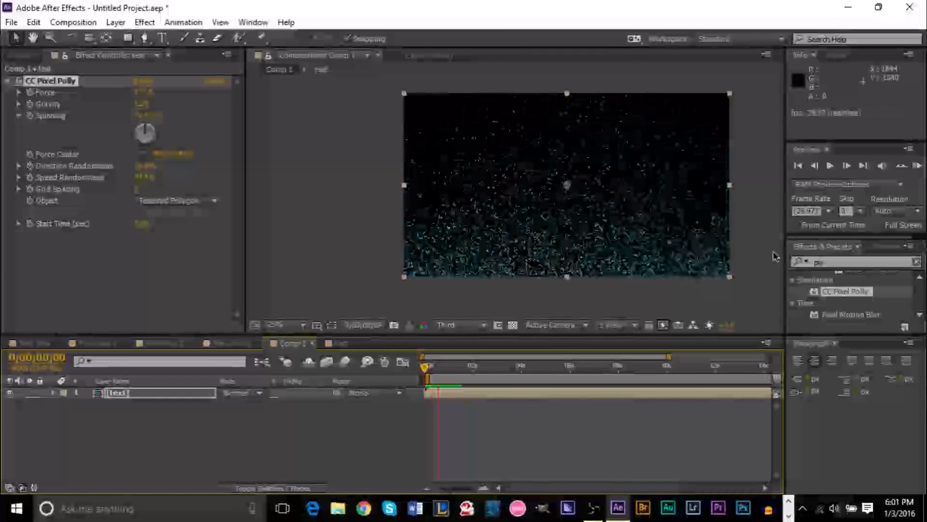
pyautogui.click(436, 360)
pyautogui.moveTo(458, 370); pyautogui.dragTo(433, 371)
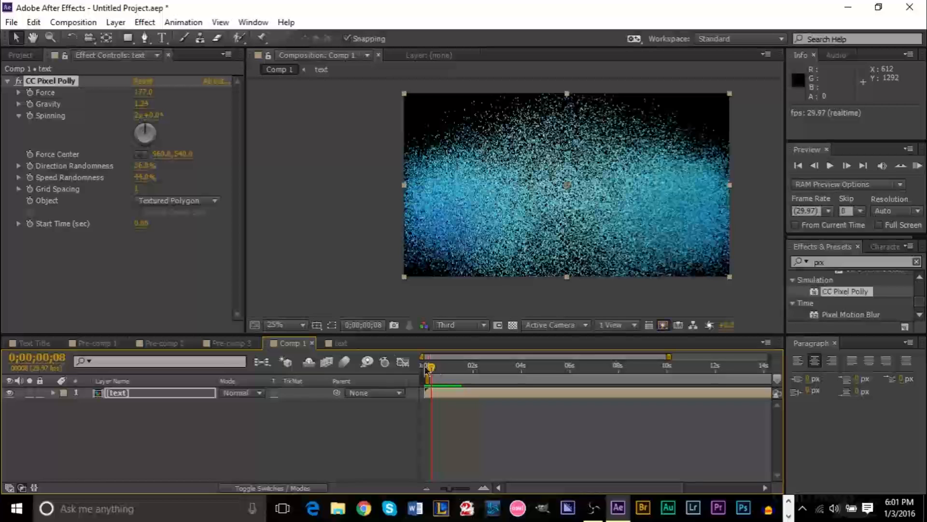
# Try a CC Pixel Polly Grid Spacing of 15 and scrub through the opening frames of the shatter
pyautogui.click(137, 188)
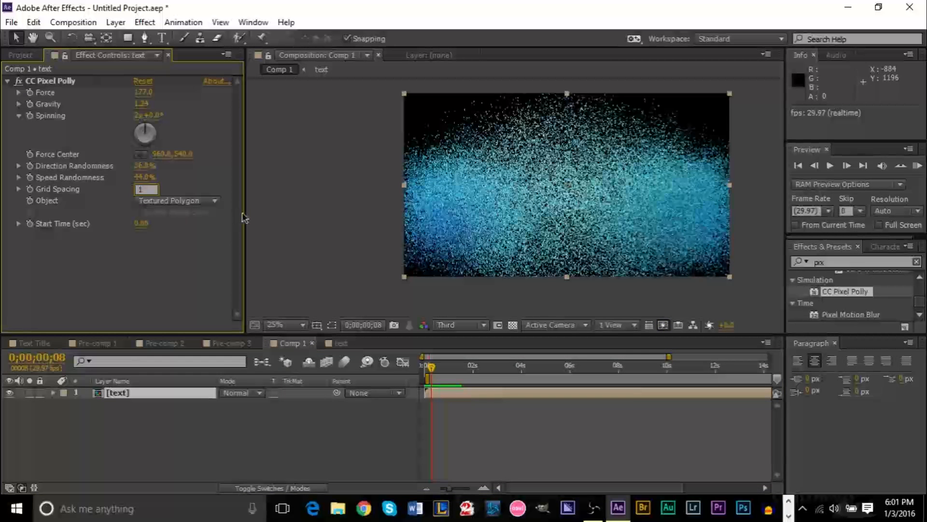
pyautogui.write('15')
pyautogui.press('Return')
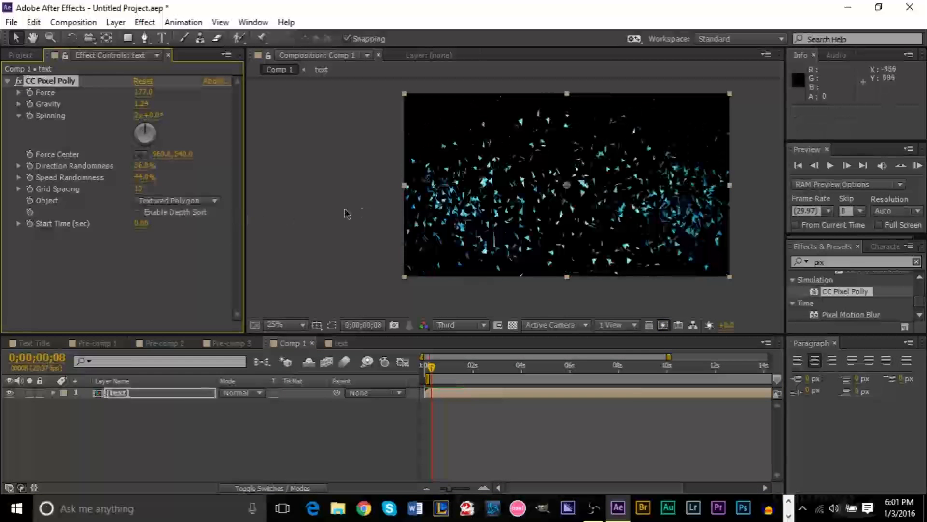
pyautogui.moveTo(426, 371); pyautogui.dragTo(429, 371)
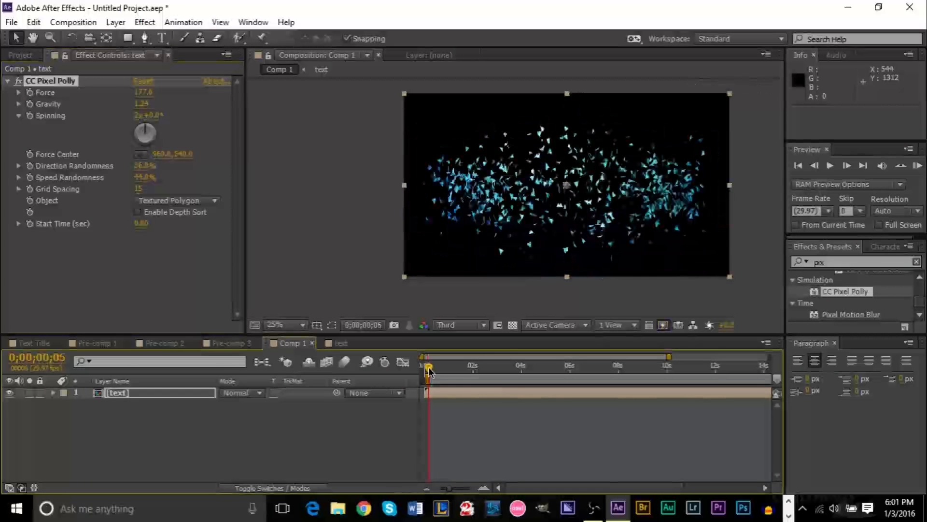
# Set the CC Pixel Polly Grid Spacing to 16, preview the shatter, and move back to frame 2
pyautogui.click(142, 190)
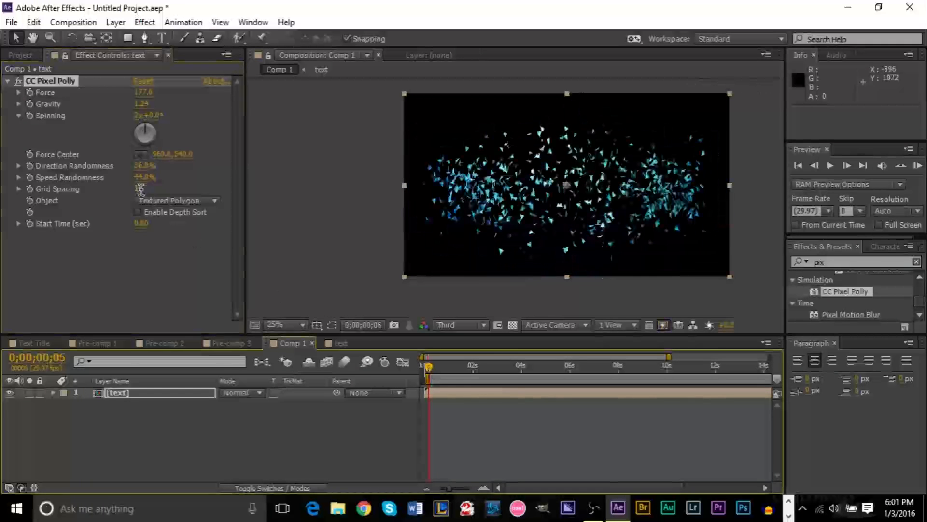
pyautogui.write('16')
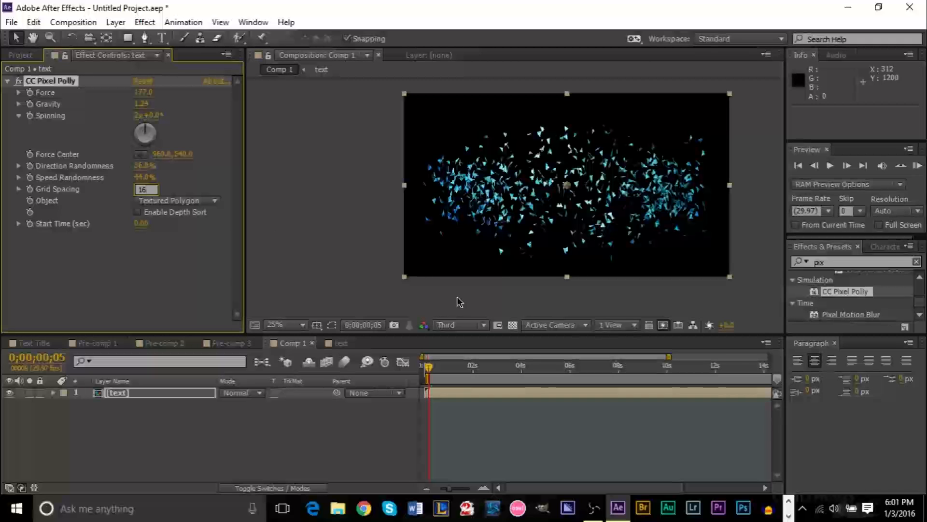
pyautogui.press('Return')
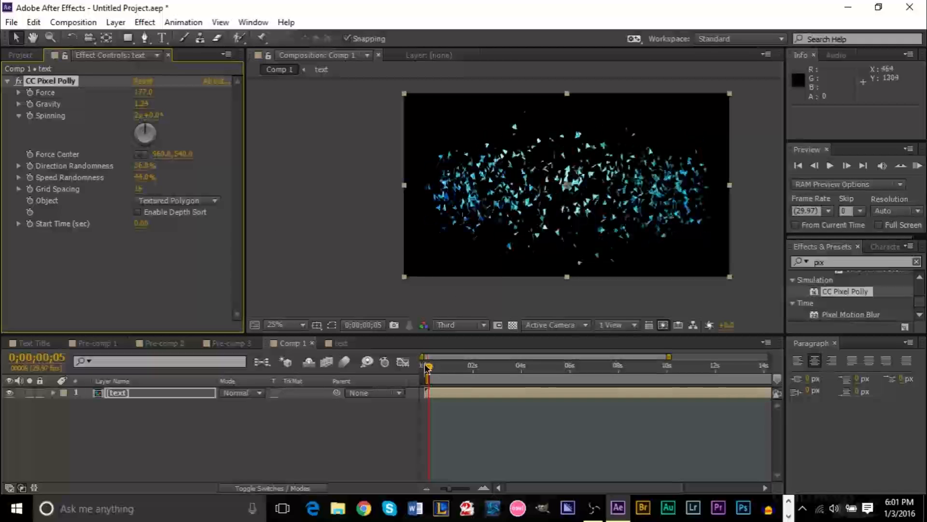
pyautogui.press('KP_0')
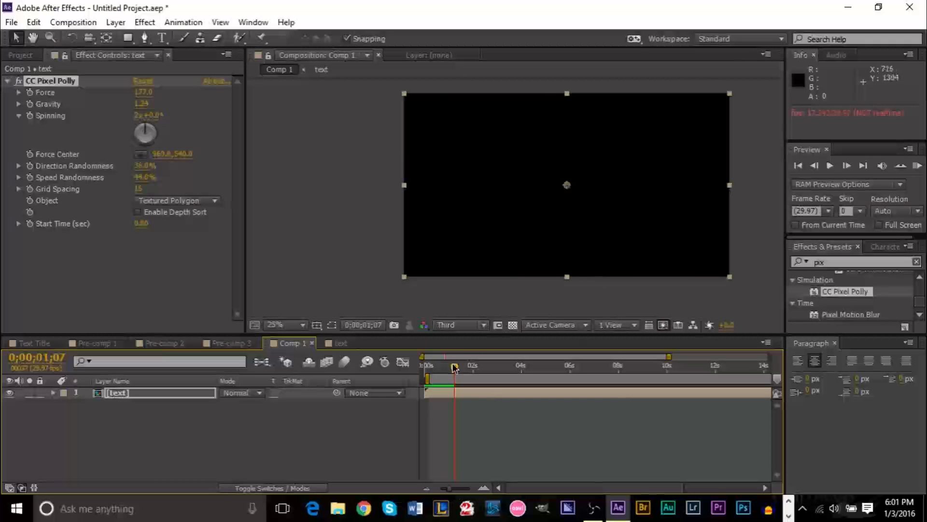
pyautogui.moveTo(450, 368); pyautogui.dragTo(426, 373)
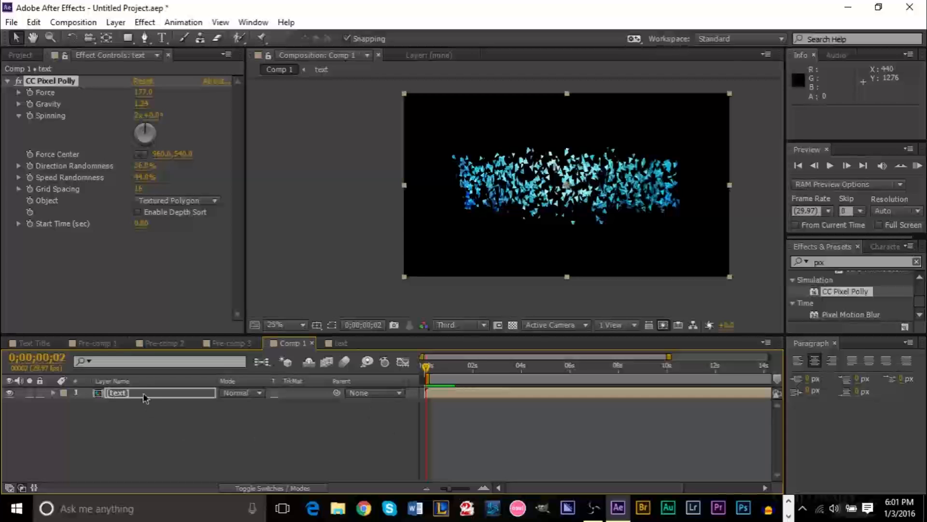
# Try a duplicate CC Pixel Polly with Direction Randomness 46%, Speed Randomness 62%, Force 165 and Gravity 1.13, and preview the shatter from the first frame
pyautogui.click(52, 81)
pyautogui.hotkey('ctrl', 'd')
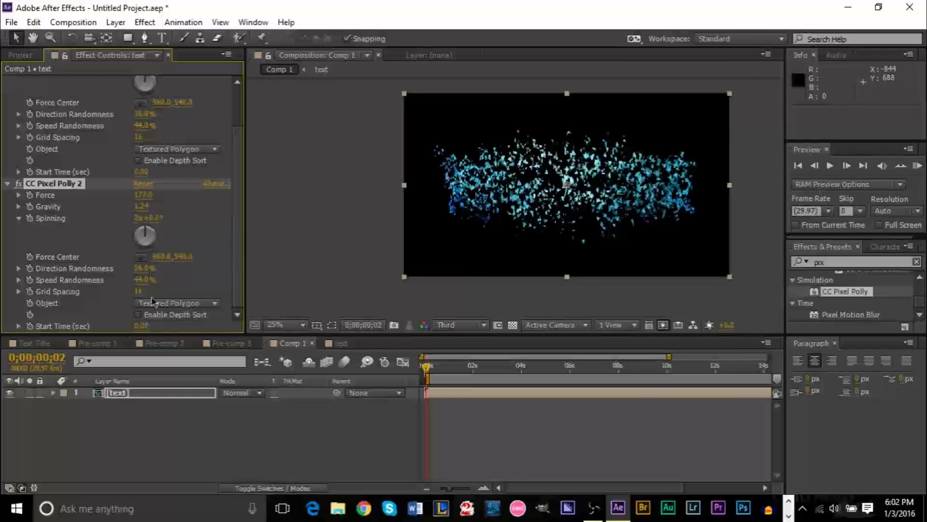
pyautogui.moveTo(144, 280); pyautogui.dragTo(156, 272)
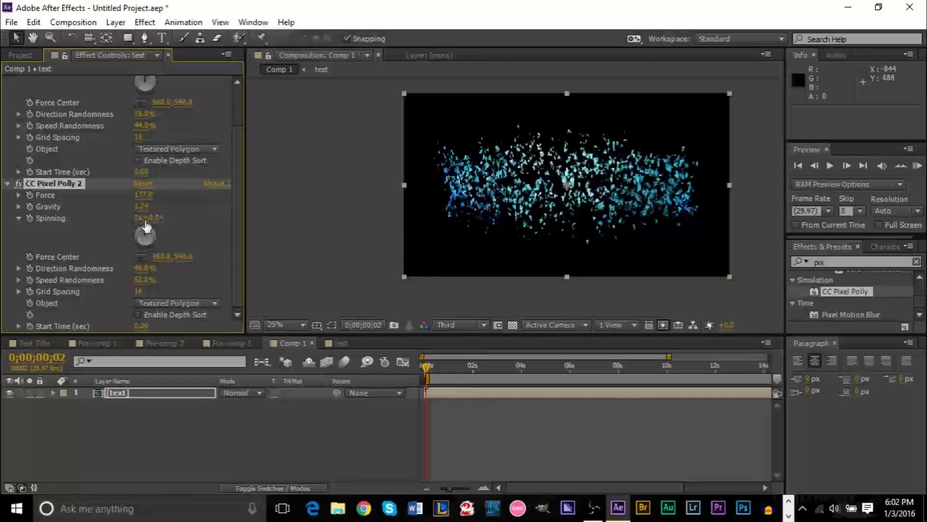
pyautogui.moveTo(144, 195); pyautogui.dragTo(135, 195)
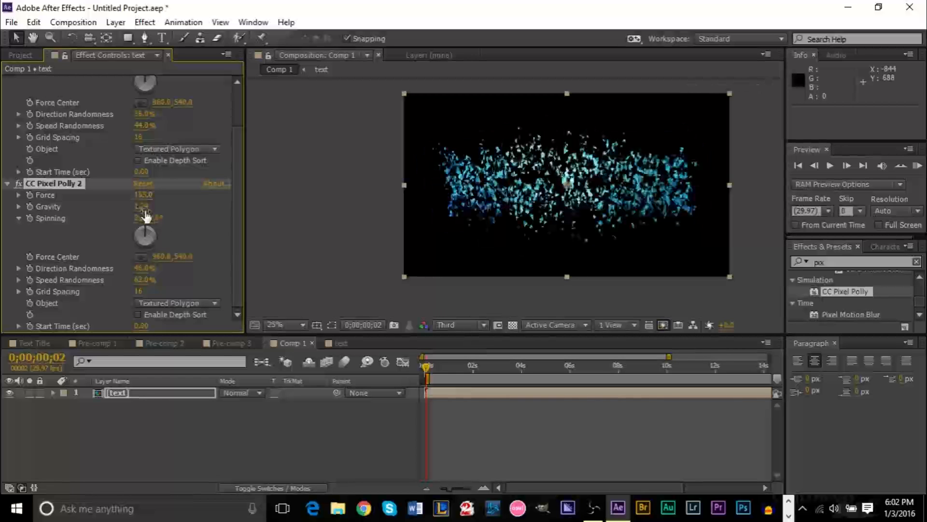
pyautogui.moveTo(142, 206); pyautogui.dragTo(138, 207)
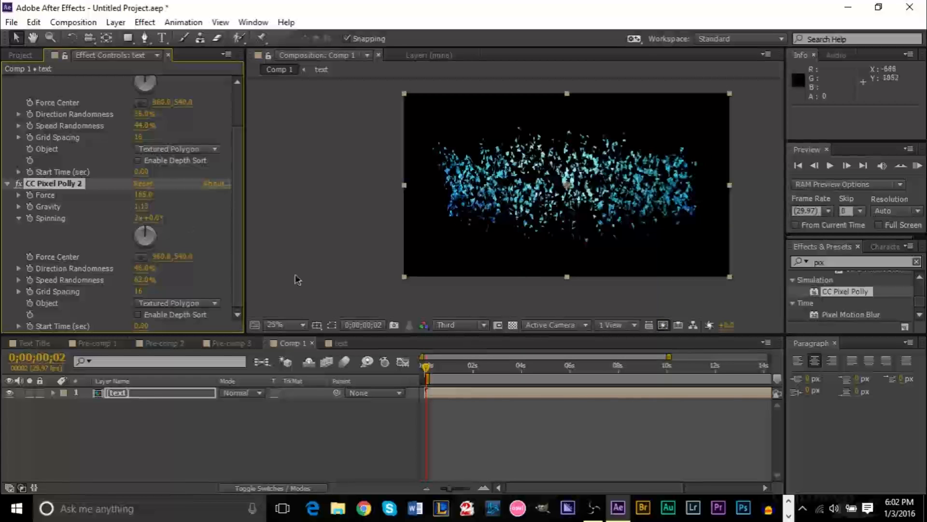
pyautogui.moveTo(426, 368); pyautogui.dragTo(418, 374)
pyautogui.press('space')
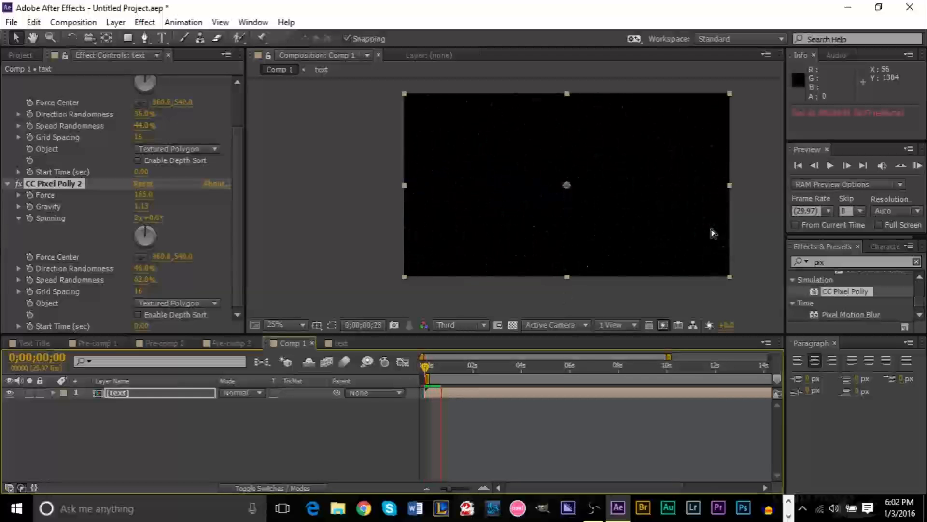
pyautogui.moveTo(456, 373); pyautogui.dragTo(426, 384)
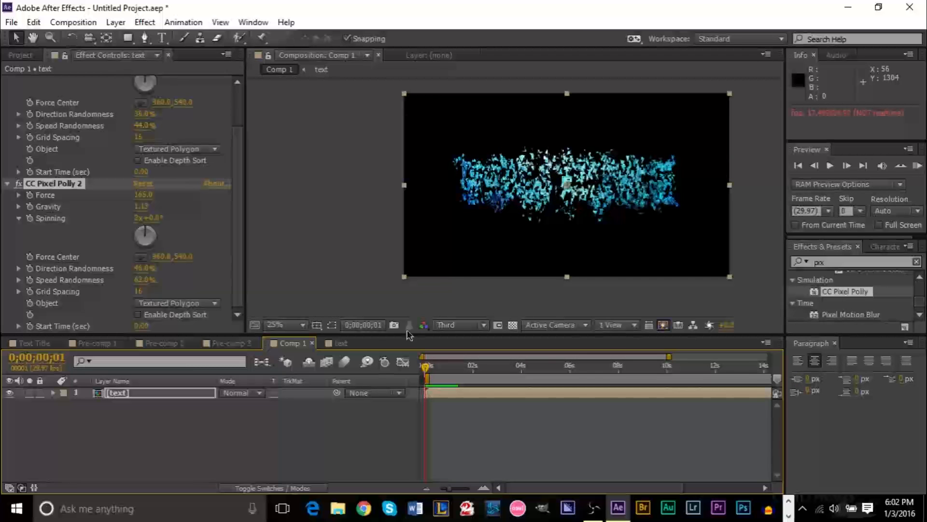
# Undo the value changes on the second CC Pixel Polly and the duplication of the effect
pyautogui.hotkey('ctrl', 'z')
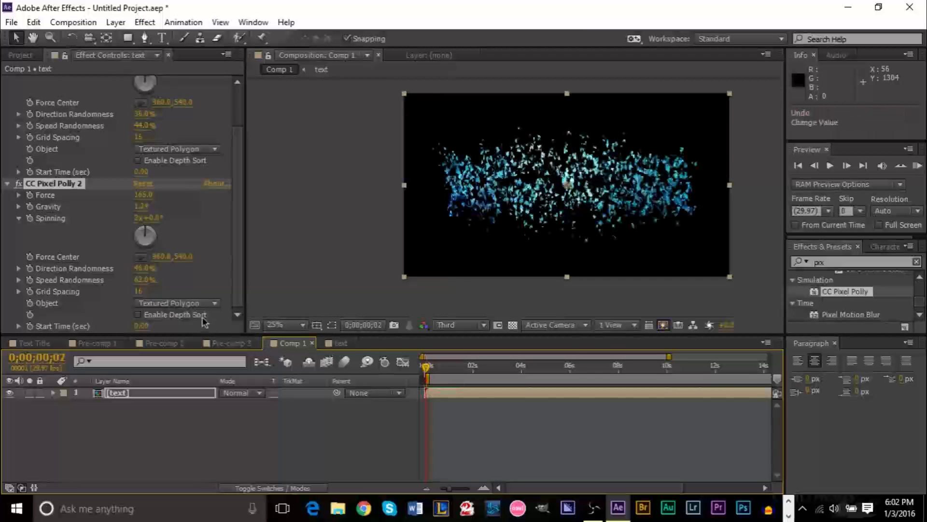
pyautogui.hotkey('ctrl', 'z')
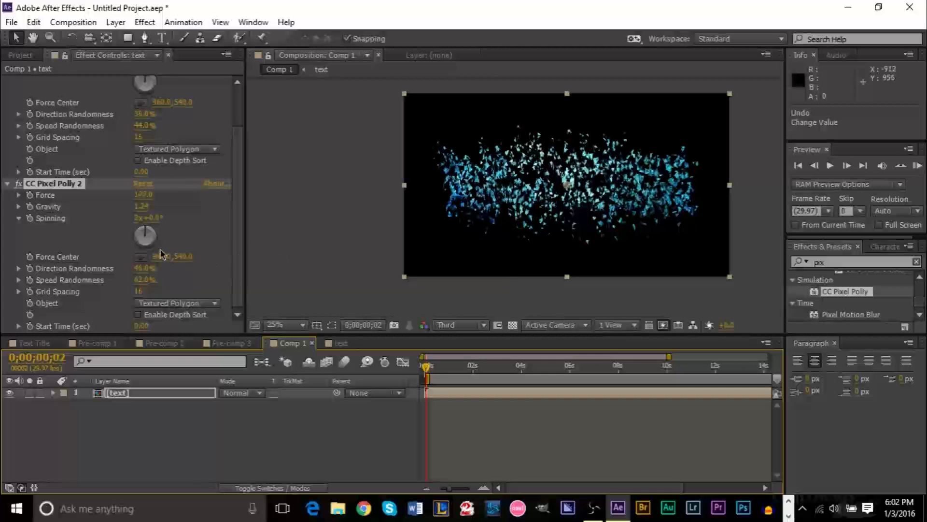
pyautogui.hotkey('ctrl', 'z')
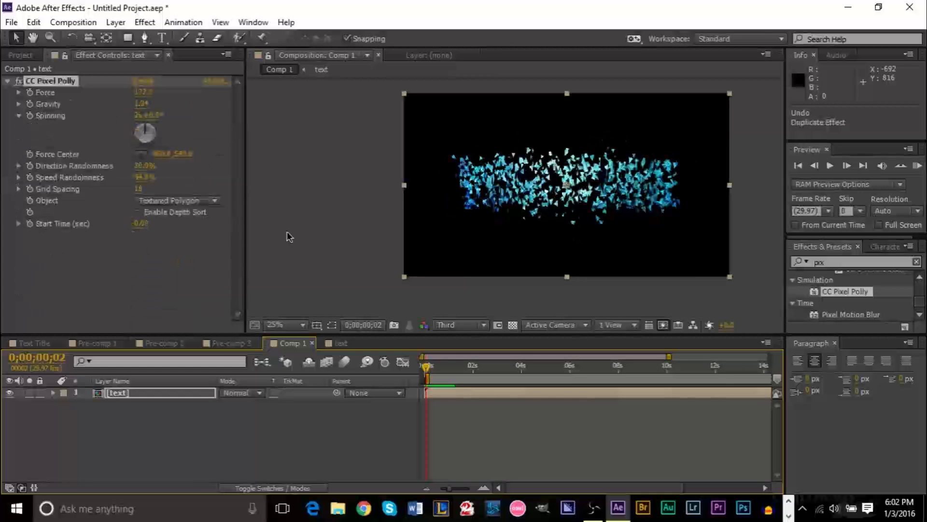
# Preview the shatter with the single CC Pixel Polly and return to the first frame
pyautogui.press('space')
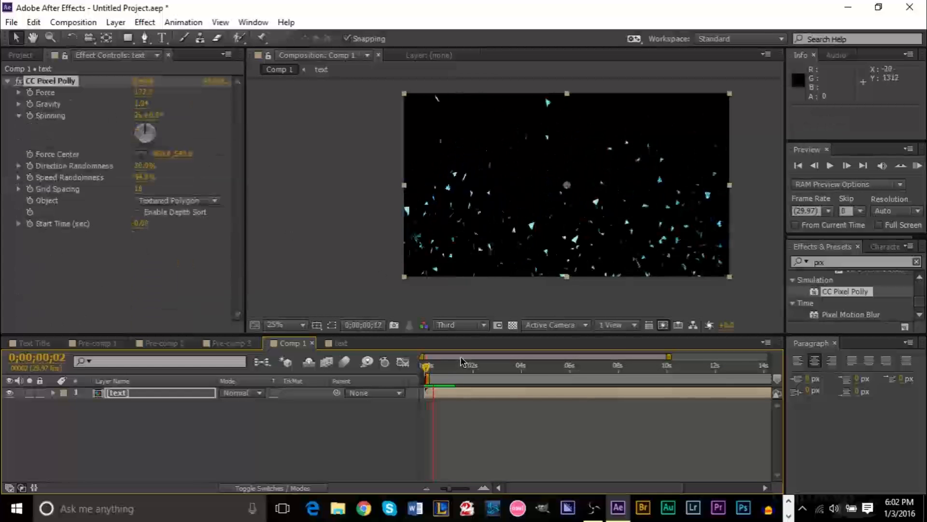
pyautogui.click(455, 365)
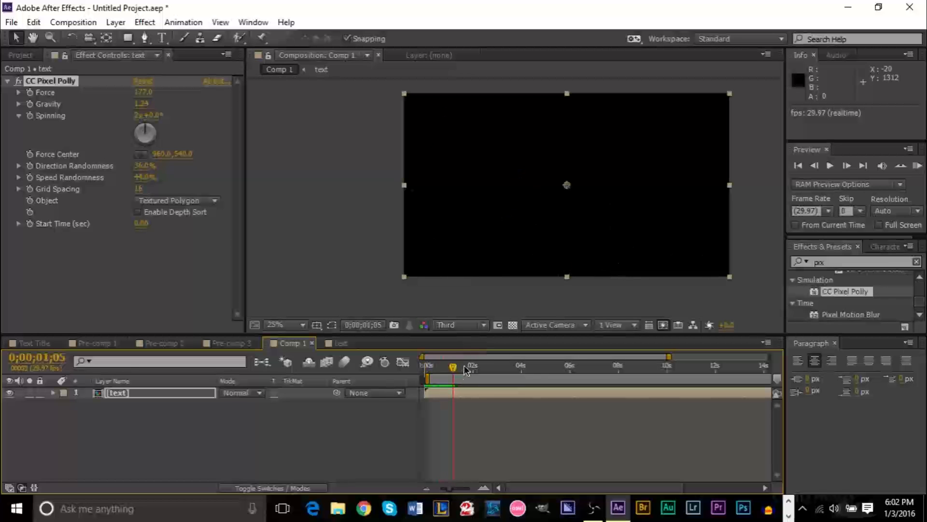
pyautogui.moveTo(464, 366); pyautogui.dragTo(426, 367)
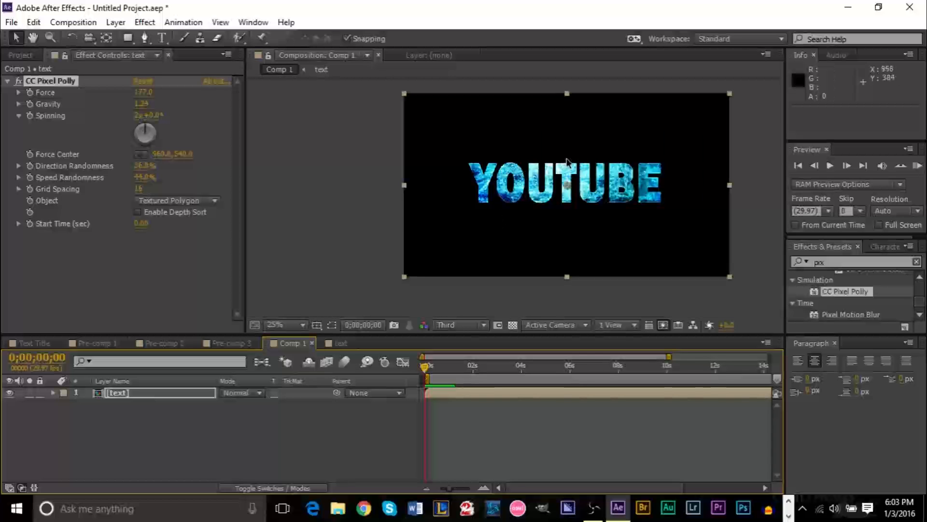
# Add a new adjustment layer above the text layer in Comp 1
pyautogui.scroll(2, 531, 193)
pyautogui.scroll(-1, 449, 148)
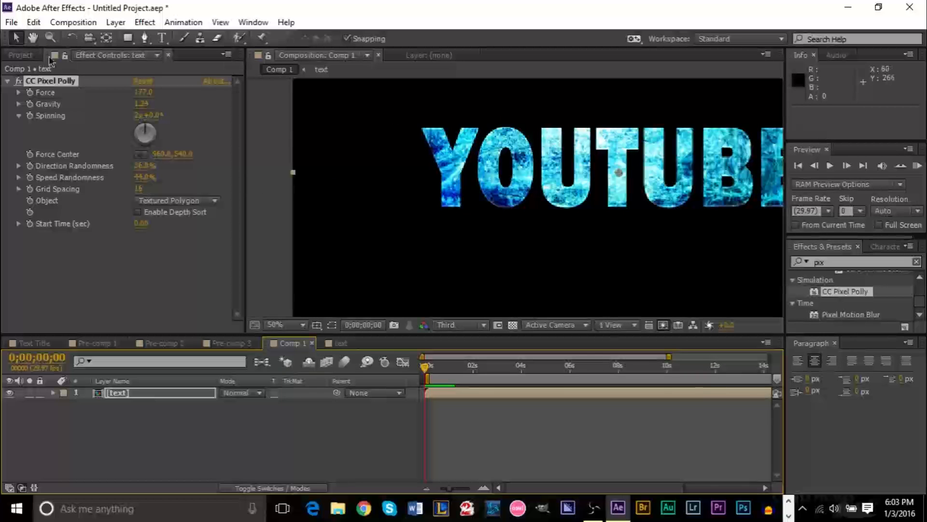
pyautogui.press('h')
pyautogui.moveTo(553, 187); pyautogui.dragTo(458, 220)
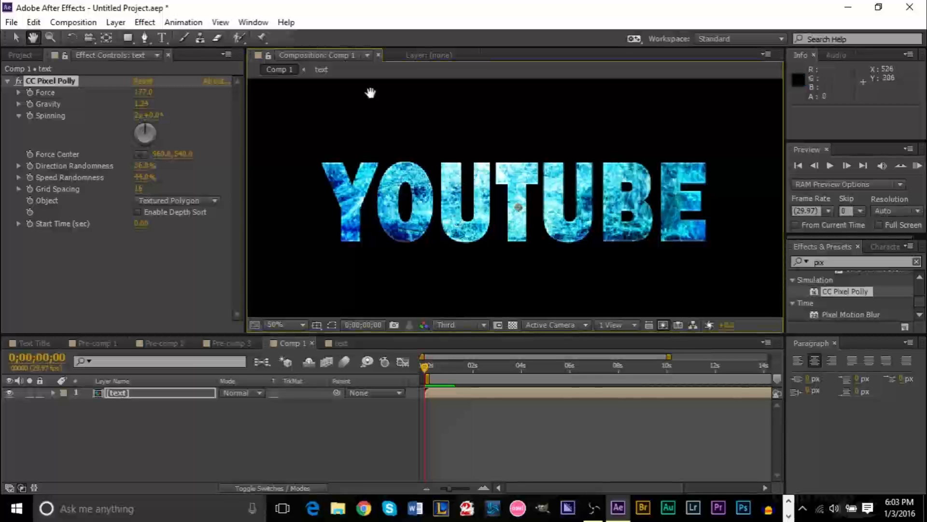
pyautogui.click(16, 37)
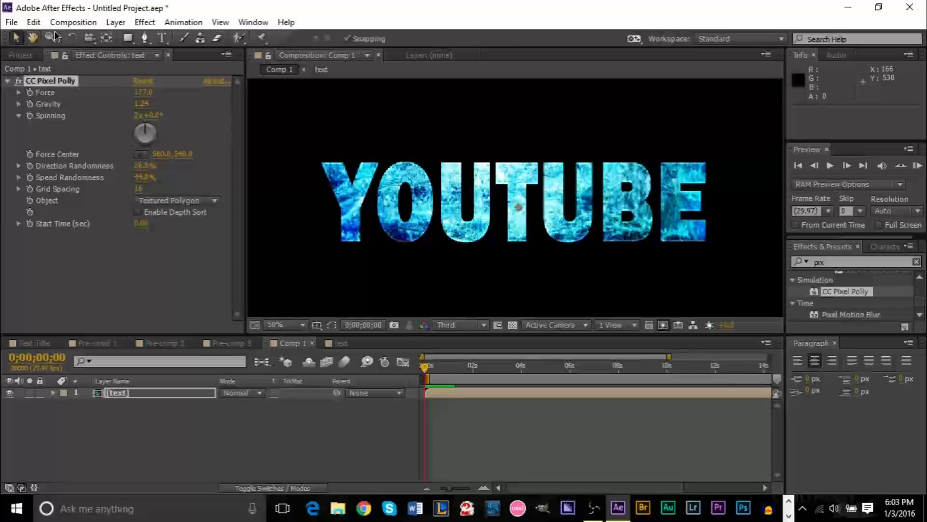
pyautogui.click(116, 22)
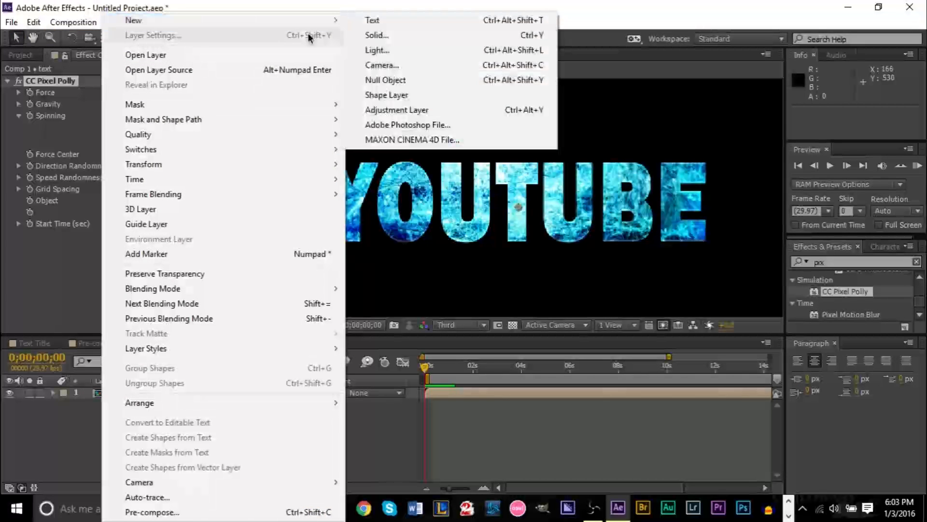
pyautogui.moveTo(263, 22)
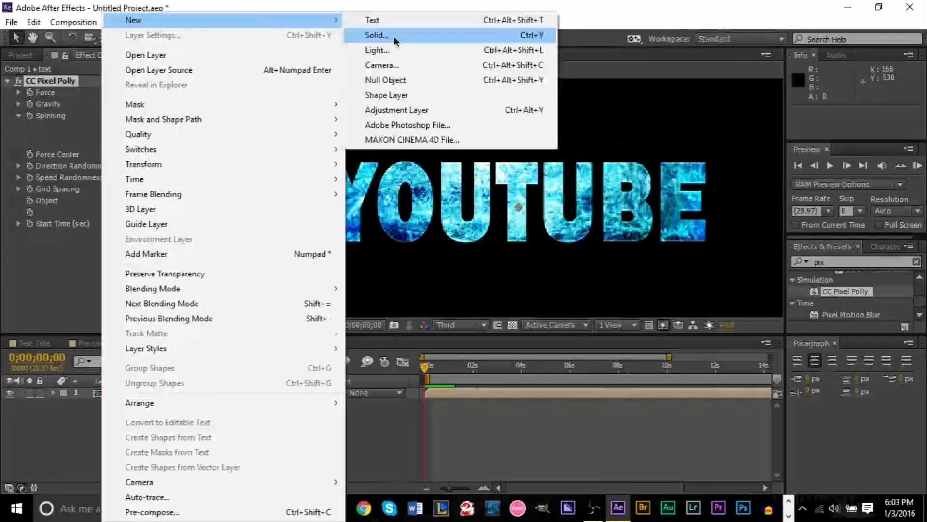
pyautogui.click(407, 110)
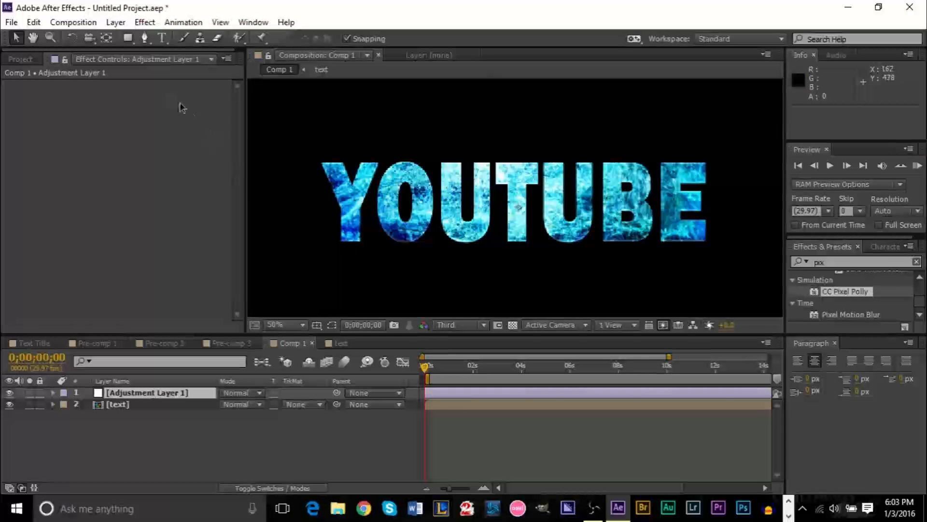
# Apply the Stylize Glow effect to the adjustment layer and set its Glow Dimensions to Vertical
pyautogui.click(145, 22)
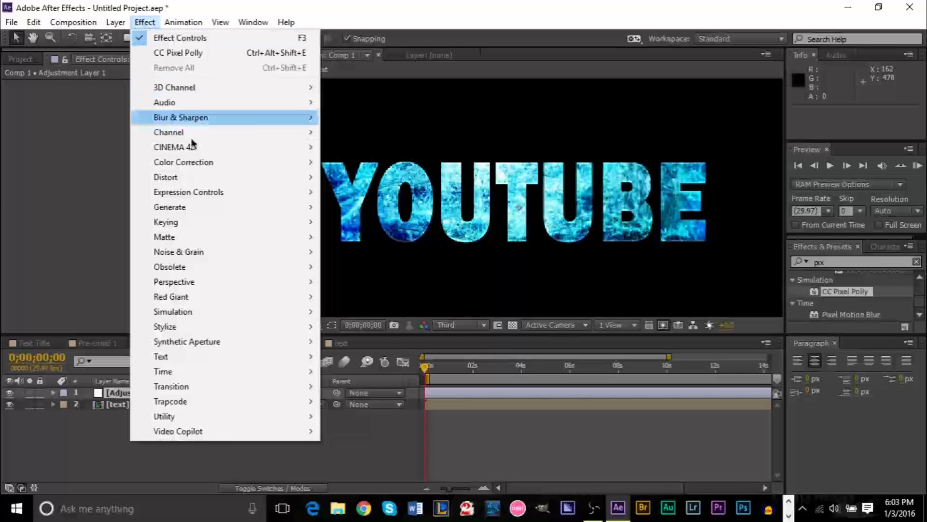
pyautogui.moveTo(223, 329)
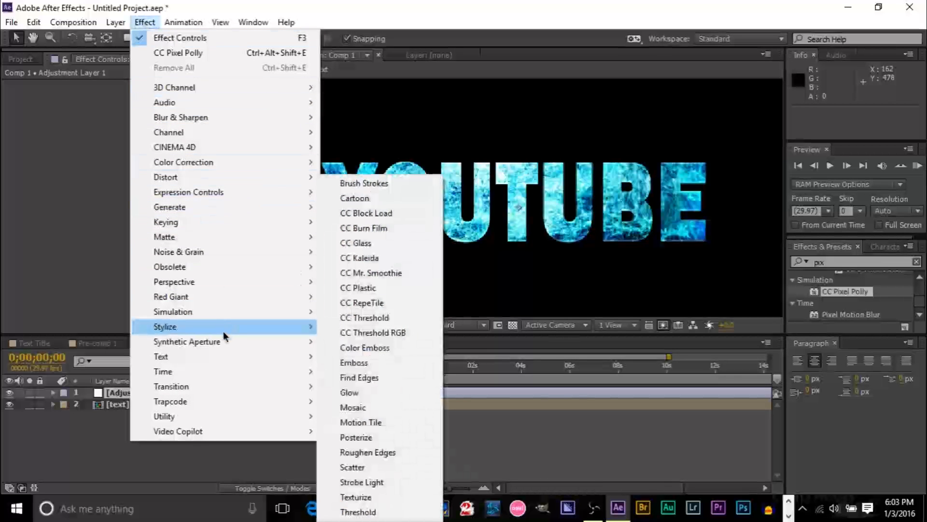
pyautogui.click(360, 393)
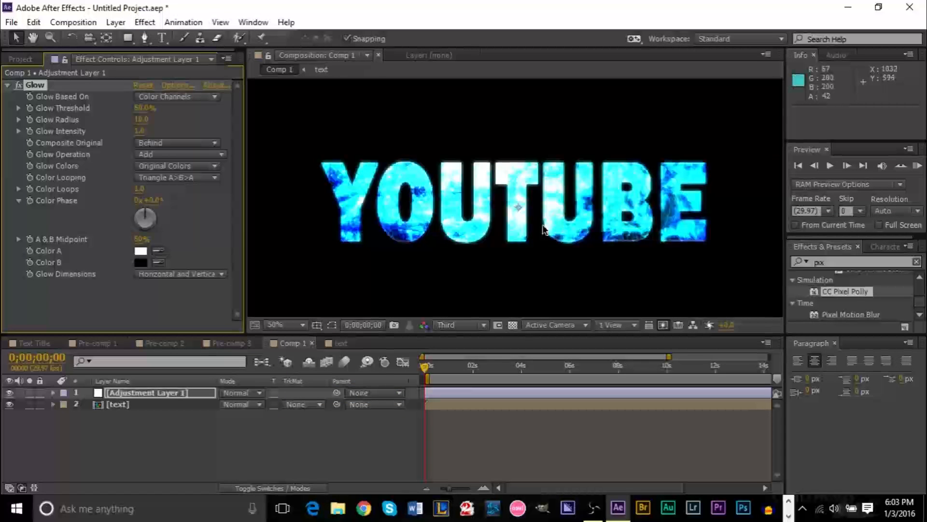
pyautogui.scroll(4, 536, 236)
pyautogui.scroll(-1, 545, 177)
pyautogui.scroll(1, 545, 177)
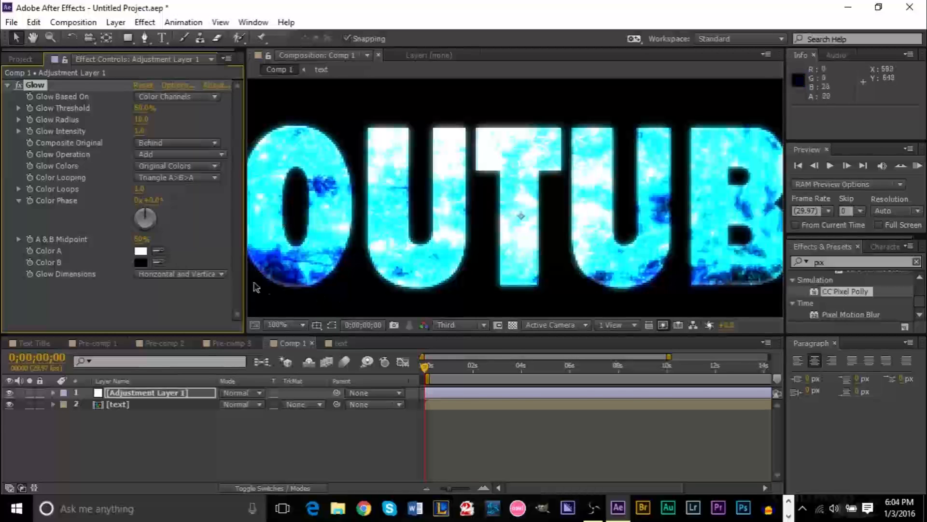
pyautogui.click(163, 275)
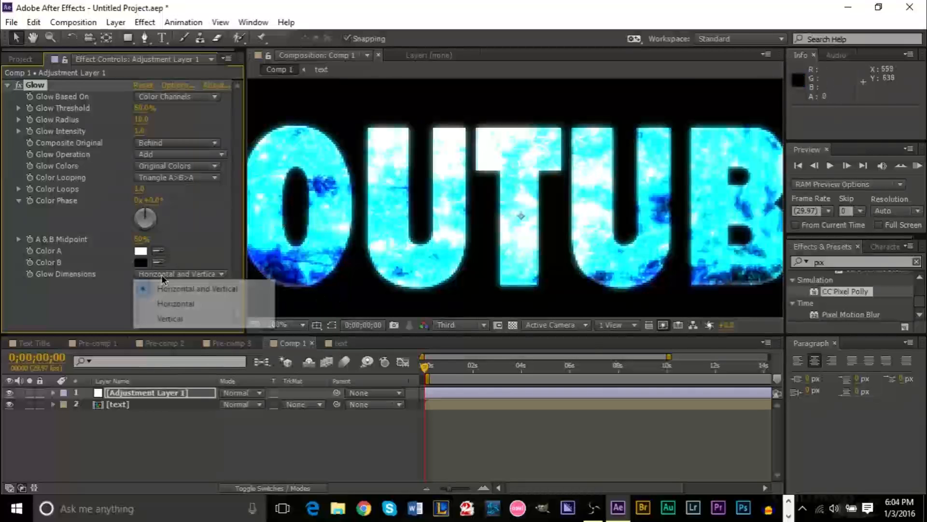
pyautogui.click(169, 319)
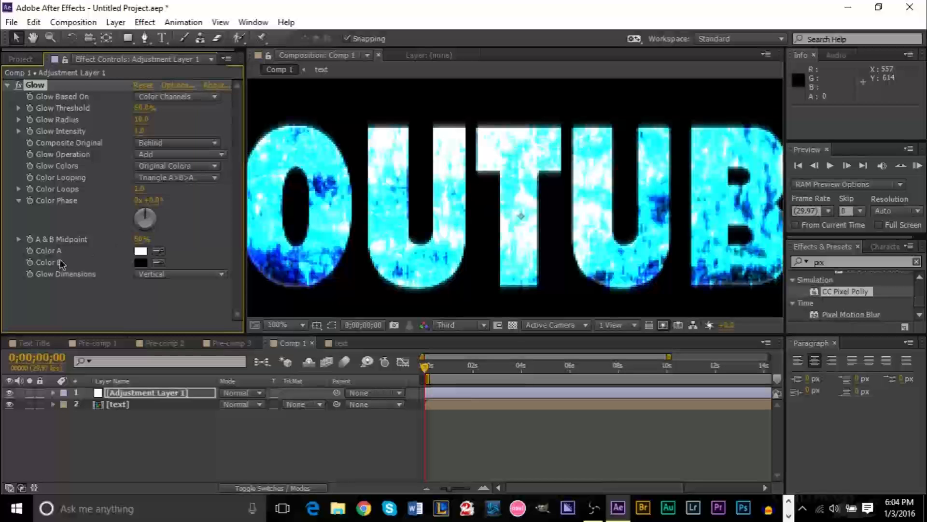
# Set the Glow Colors option to A & B Colors, keeping the Triangle A>B>A color looping
pyautogui.click(188, 179)
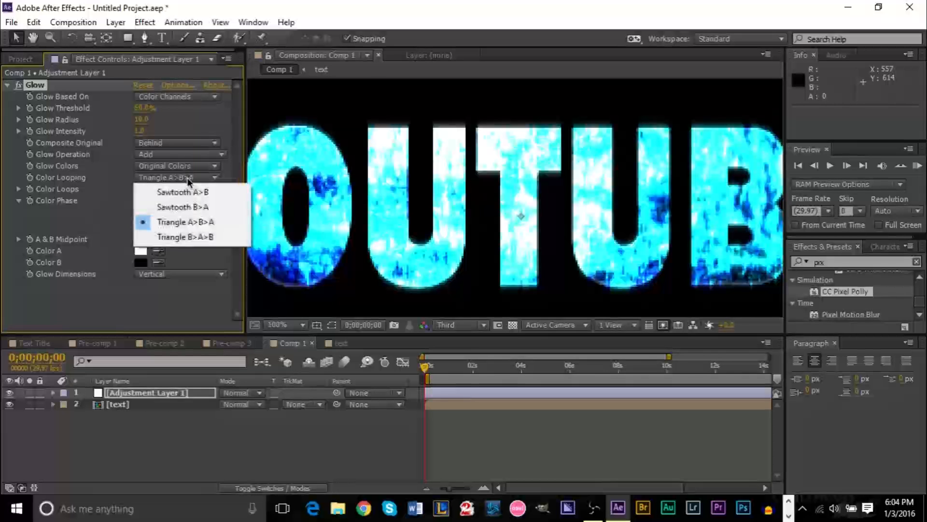
pyautogui.click(190, 178)
pyautogui.click(199, 165)
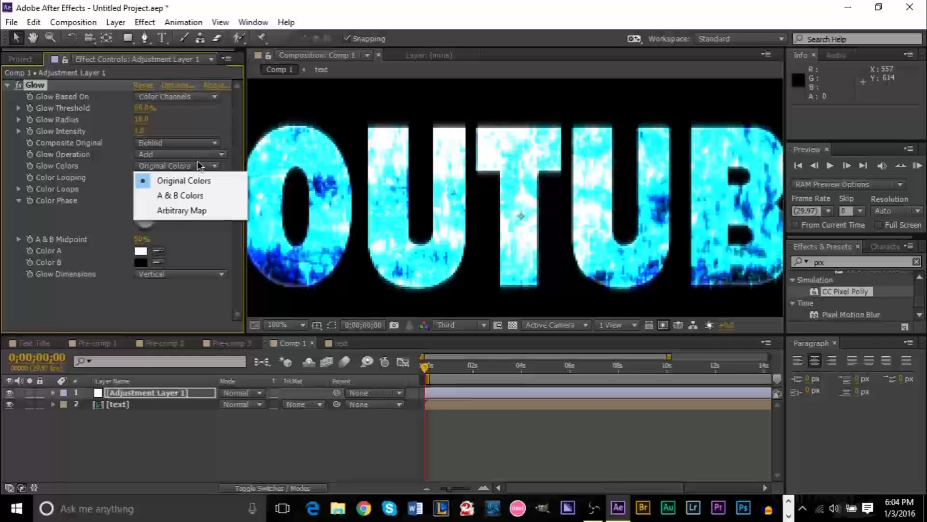
pyautogui.click(180, 200)
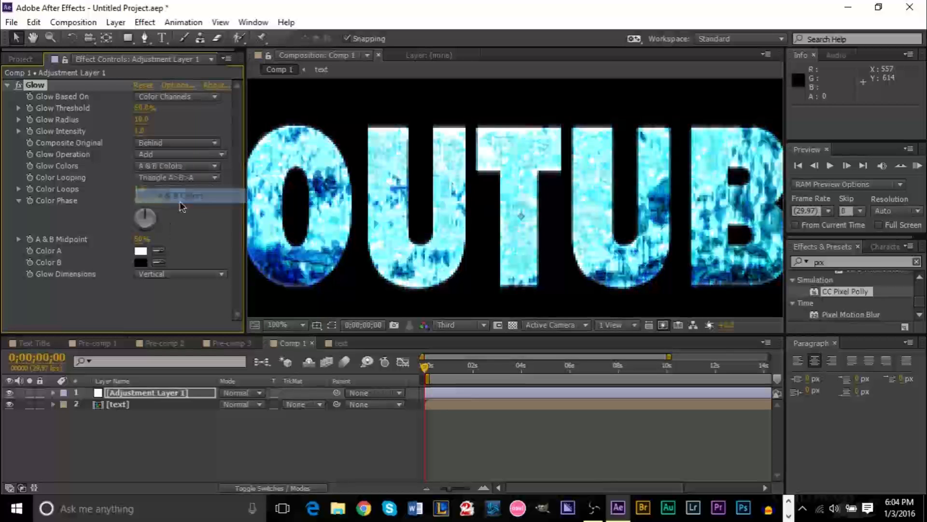
# Set the Glow effect's Color A to a bright blue, about 3276FF
pyautogui.click(140, 258)
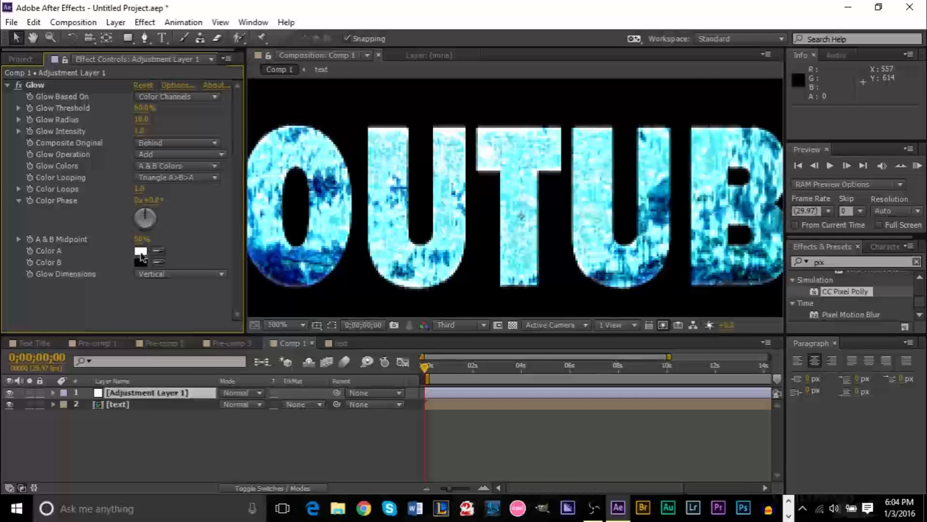
pyautogui.click(141, 251)
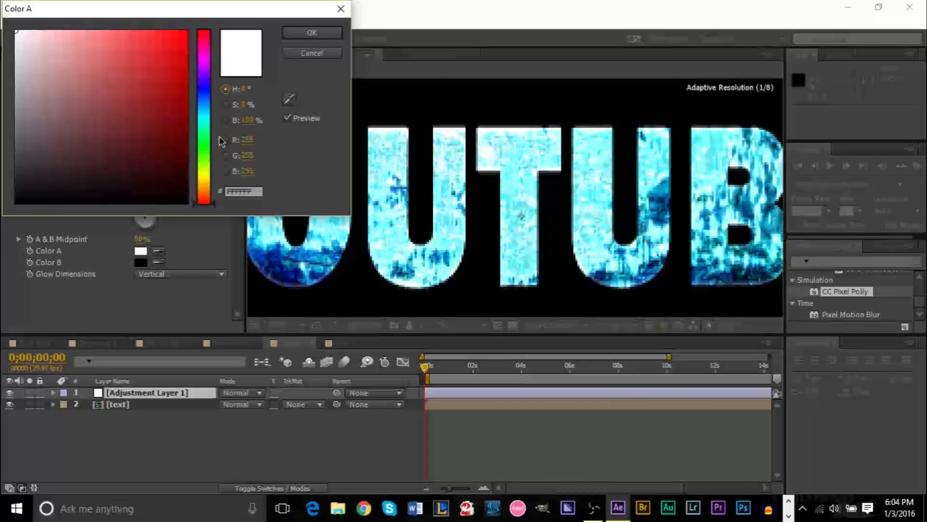
pyautogui.moveTo(205, 112); pyautogui.dragTo(213, 106)
pyautogui.moveTo(162, 83)
pyautogui.mouseDown()
pyautogui.moveTo(151, 25)
pyautogui.moveTo(180, 19)
pyautogui.mouseUp()
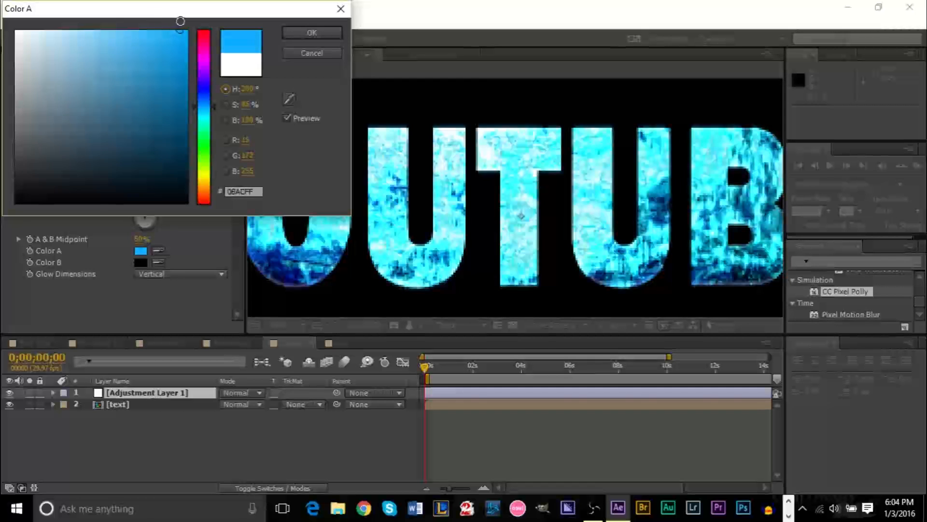
pyautogui.moveTo(211, 119); pyautogui.dragTo(206, 98)
pyautogui.moveTo(180, 46)
pyautogui.mouseDown()
pyautogui.moveTo(137, 20)
pyautogui.moveTo(152, 14)
pyautogui.mouseUp()
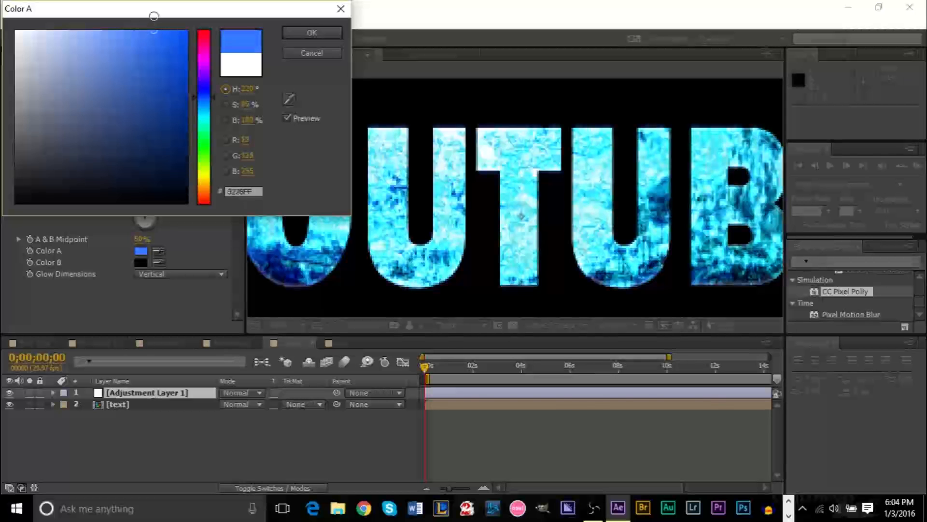
pyautogui.click(313, 32)
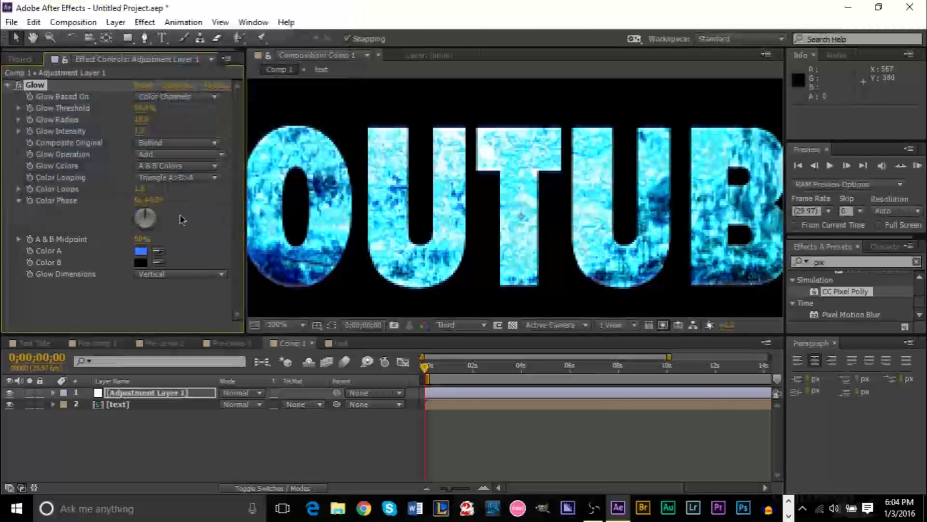
# Set the Glow effect's Color B to a light cyan, about 8CFFFE, and raise the Glow Radius to about 21
pyautogui.click(141, 263)
pyautogui.click(195, 116)
pyautogui.moveTo(154, 81)
pyautogui.mouseDown()
pyautogui.moveTo(145, 31)
pyautogui.moveTo(93, 30)
pyautogui.mouseUp()
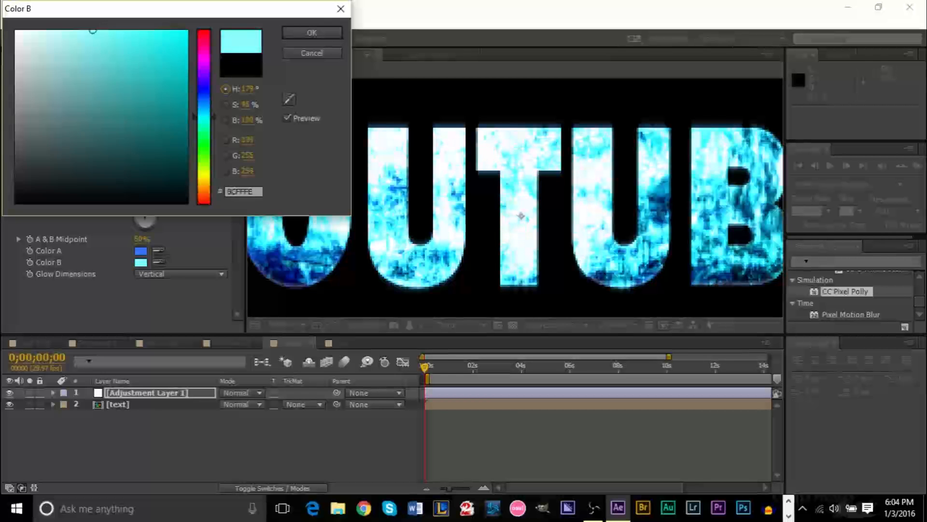
pyautogui.click(311, 34)
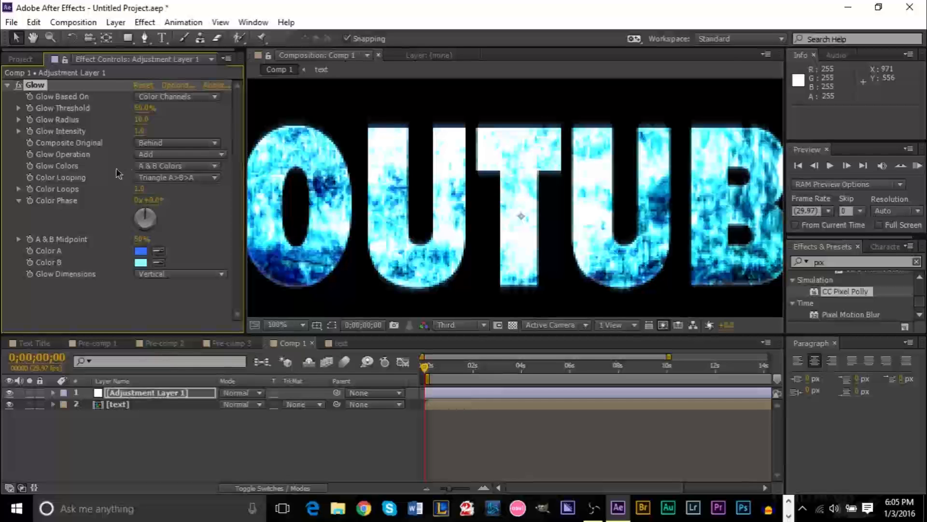
pyautogui.moveTo(146, 121); pyautogui.dragTo(118, 121)
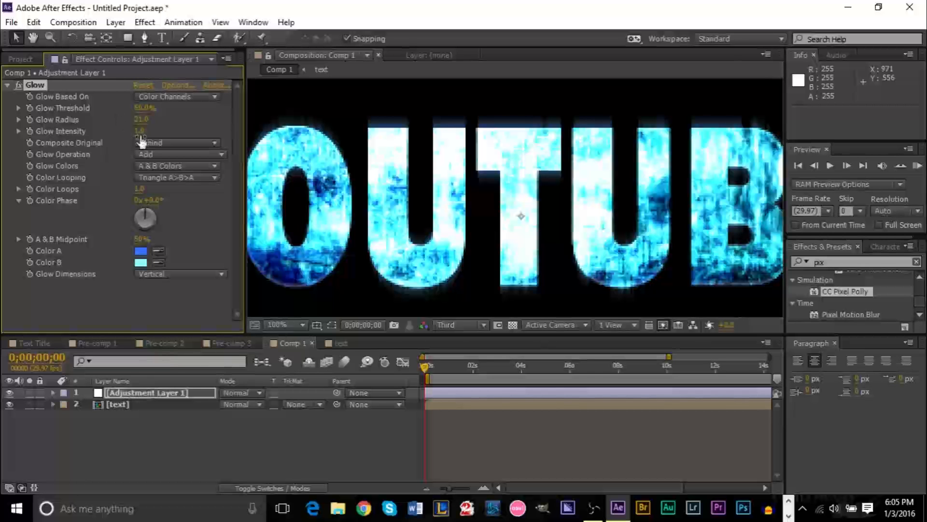
# Set the Glow effect's intensity to about 1.2 and its radius to about 4
pyautogui.moveTo(143, 131)
pyautogui.mouseDown()
pyautogui.moveTo(151, 131)
pyautogui.moveTo(121, 129)
pyautogui.moveTo(157, 133)
pyautogui.mouseUp()
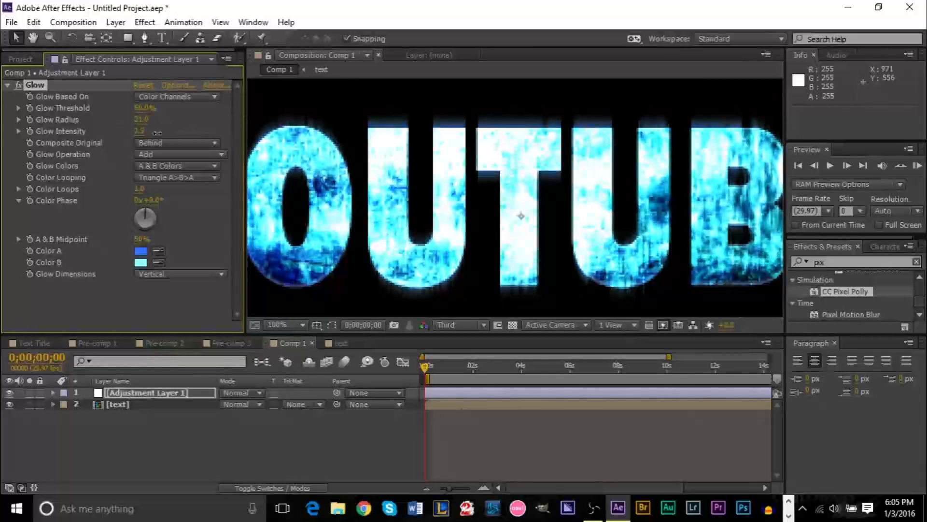
pyautogui.moveTo(141, 120); pyautogui.dragTo(125, 124)
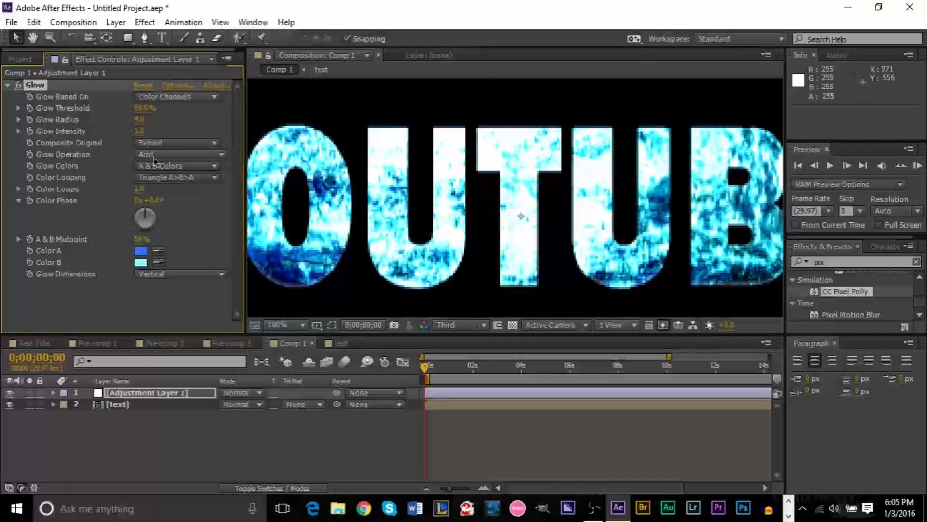
pyautogui.scroll(-1, 366, 232)
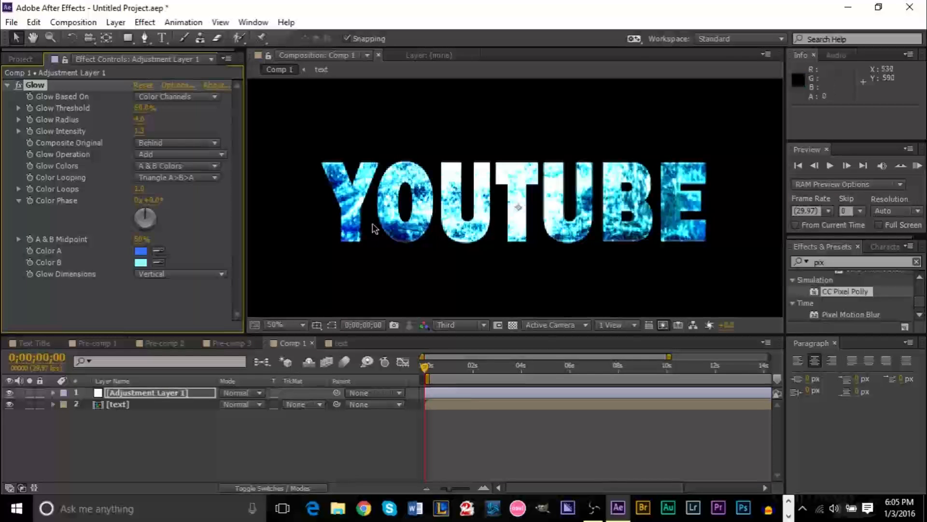
pyautogui.scroll(1, 373, 226)
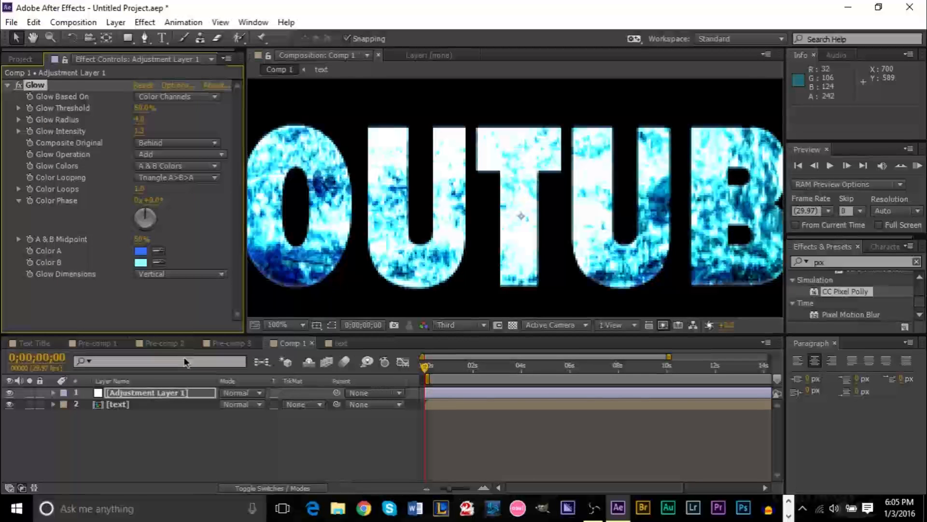
# Duplicate the Glow effect on the adjustment layer and set the duplicate's Glow Intensity to about 1.1
pyautogui.hotkey('ctrl', 'd')
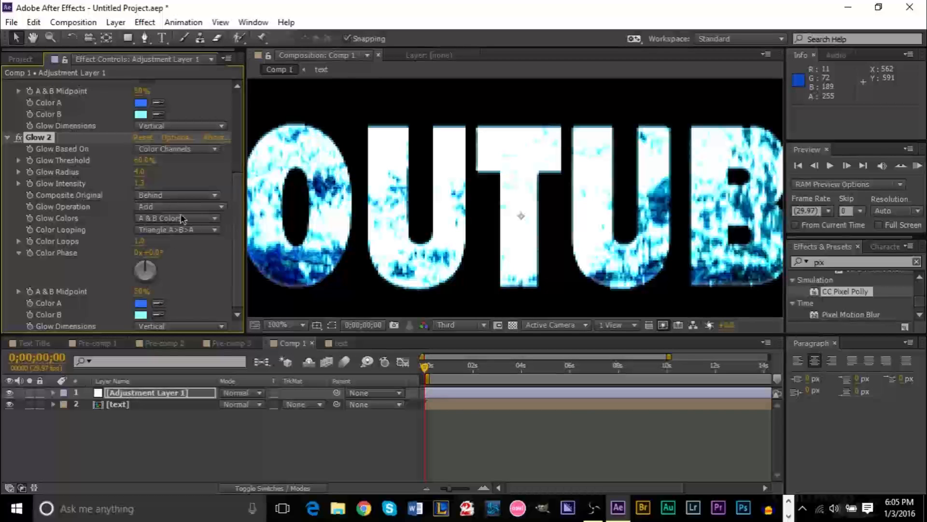
pyautogui.scroll(3, 188, 170)
pyautogui.scroll(3, 188, 170)
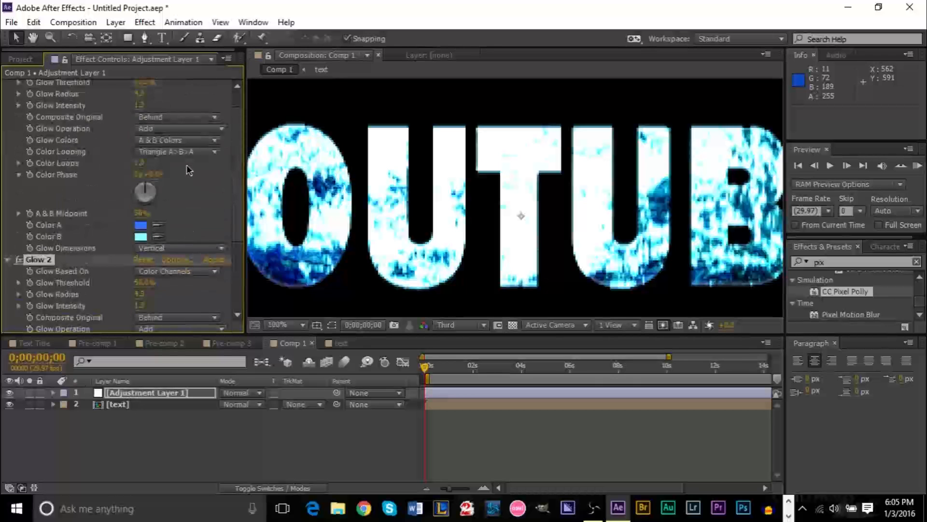
pyautogui.scroll(1, 189, 170)
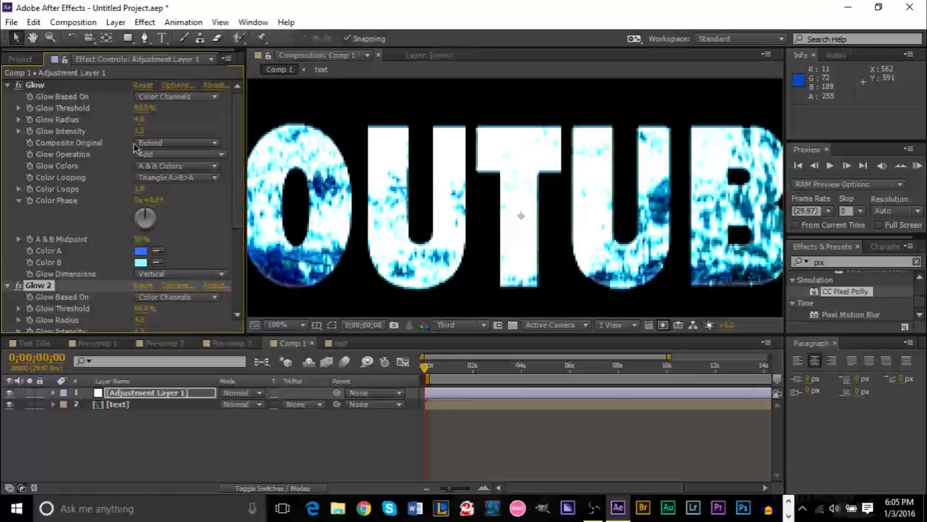
pyautogui.scroll(-5, 176, 204)
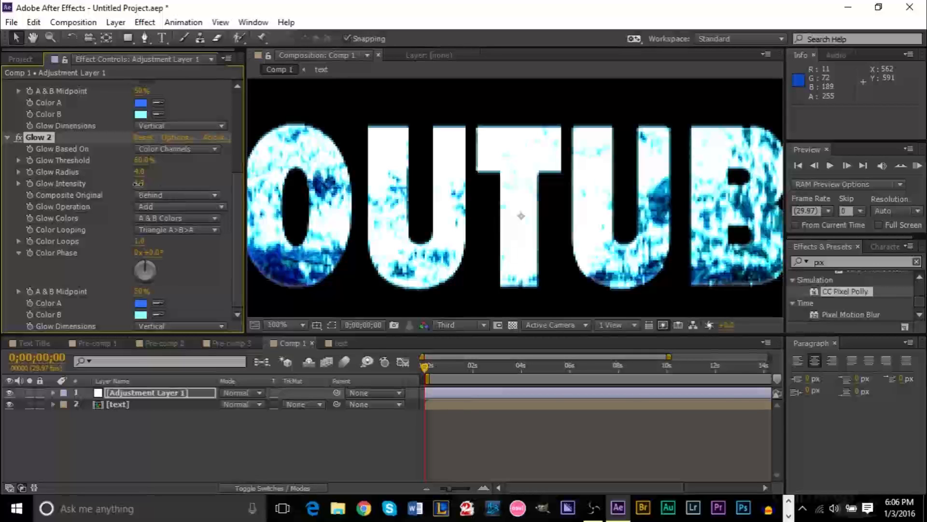
pyautogui.moveTo(111, 185); pyautogui.dragTo(123, 195)
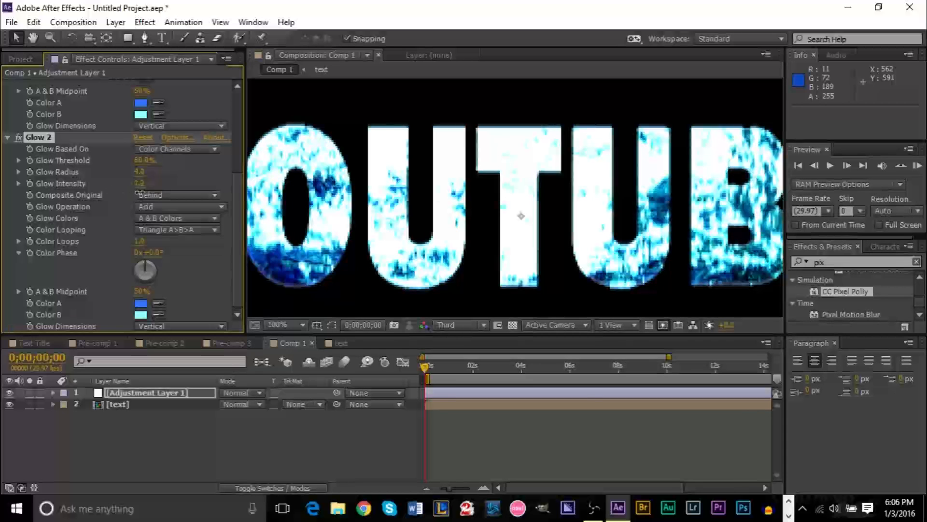
# Fine-tune the Glow Intensity of the first Glow effect
pyautogui.scroll(5, 140, 194)
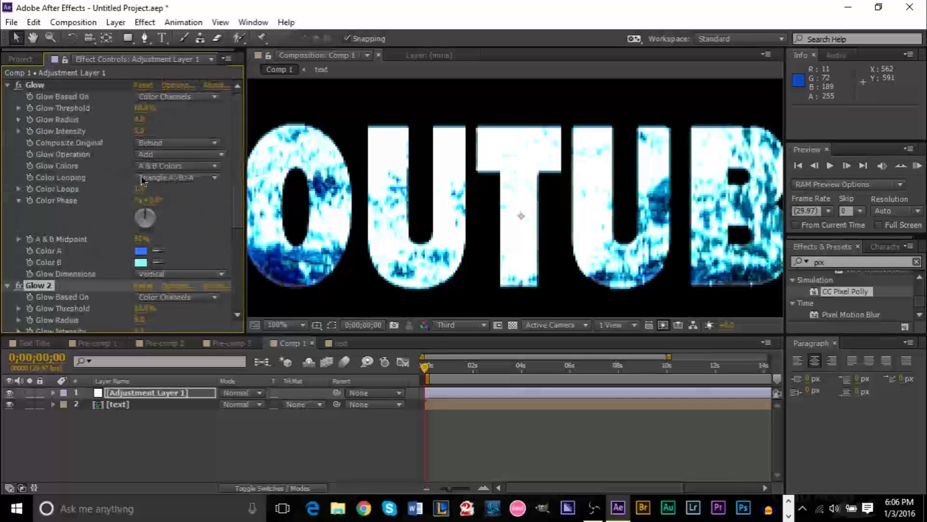
pyautogui.moveTo(138, 132); pyautogui.dragTo(138, 143)
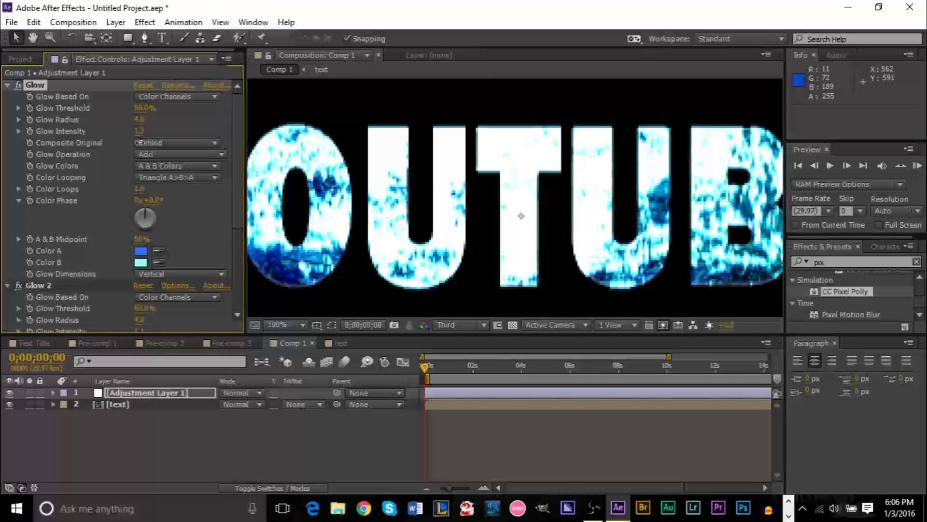
pyautogui.moveTo(150, 143); pyautogui.dragTo(160, 144)
# Raise Glow 2's radius to about 43 and set its Glow Dimensions to Horizontal
pyautogui.scroll(-3, 161, 147)
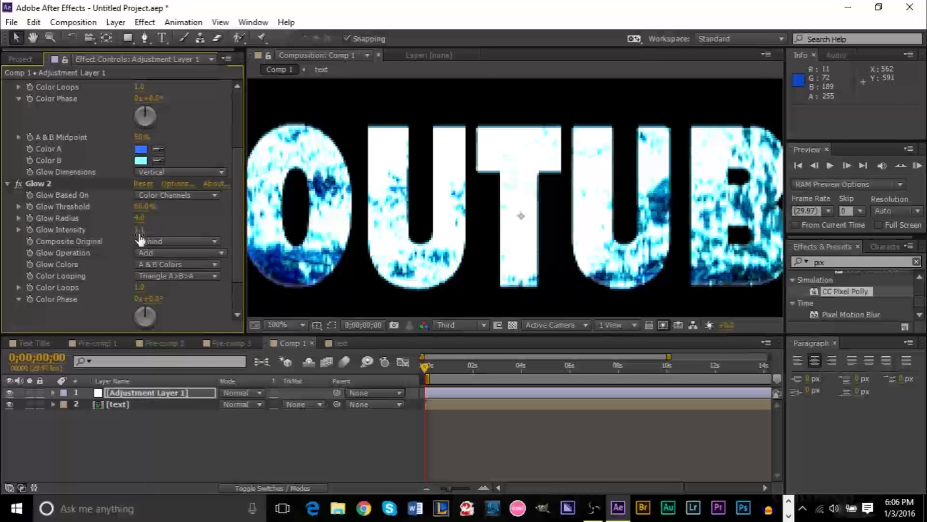
pyautogui.moveTo(141, 218); pyautogui.dragTo(166, 216)
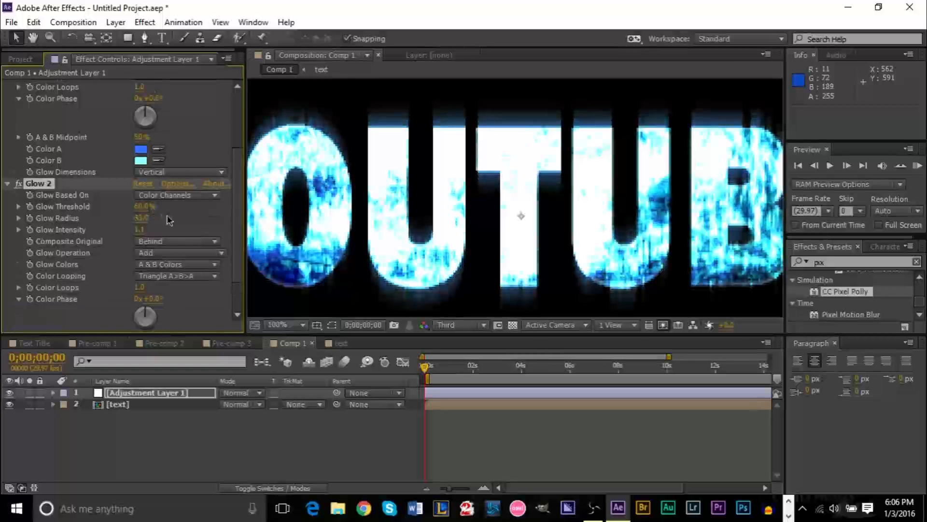
pyautogui.scroll(-2, 169, 220)
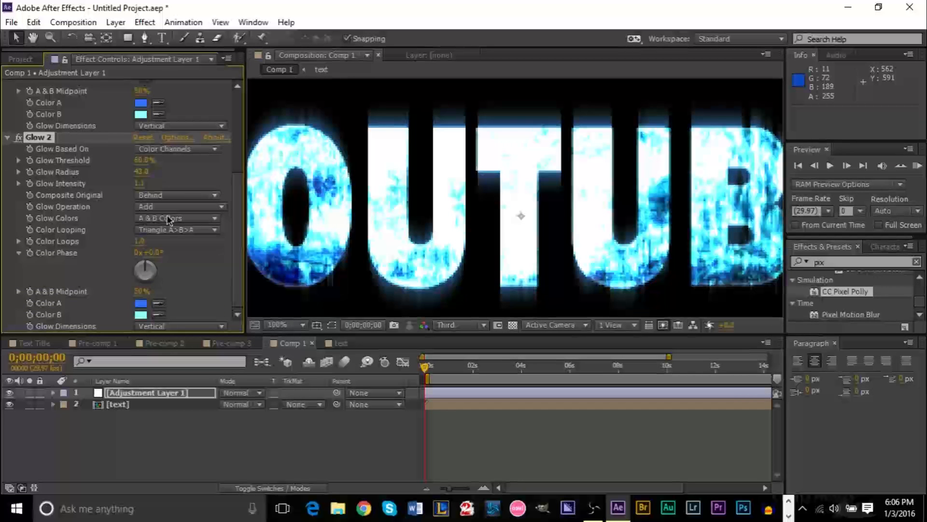
pyautogui.click(186, 327)
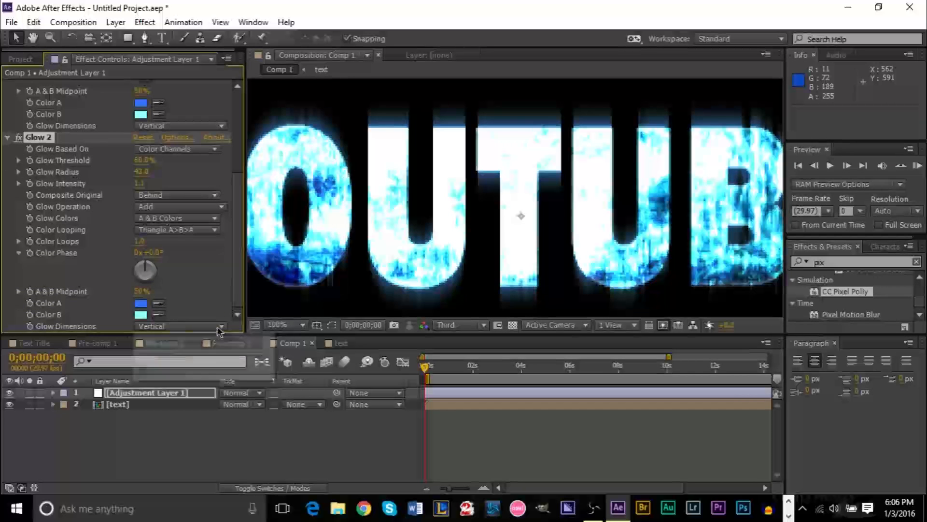
pyautogui.click(205, 356)
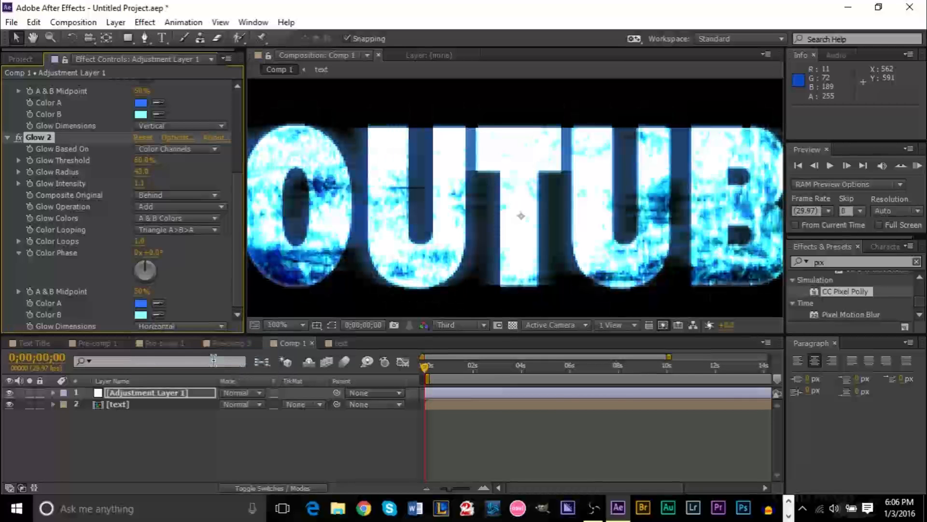
pyautogui.scroll(-5, 491, 180)
pyautogui.scroll(5, 493, 175)
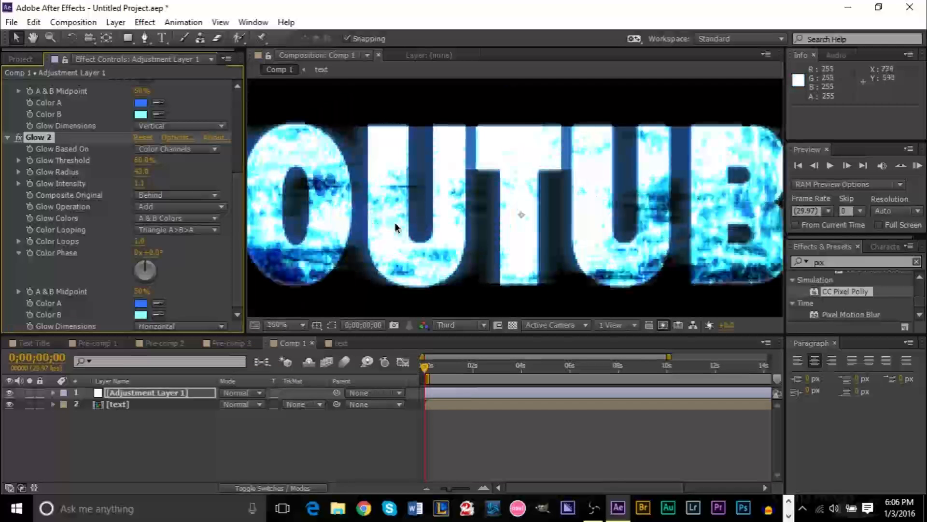
pyautogui.scroll(-5, 571, 248)
pyautogui.scroll(5, 572, 248)
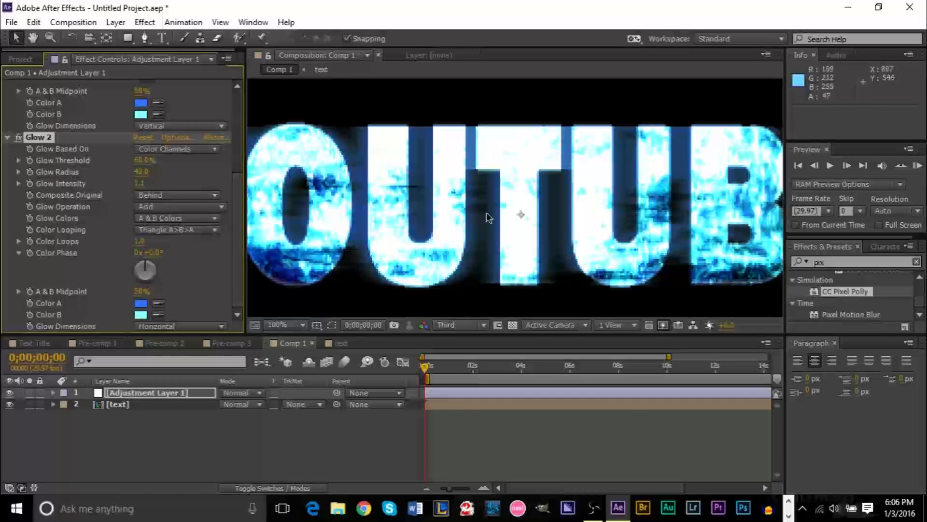
# Try Vertical as Glow 2's Glow Dimensions and restore the Horizontal setting
pyautogui.click(217, 326)
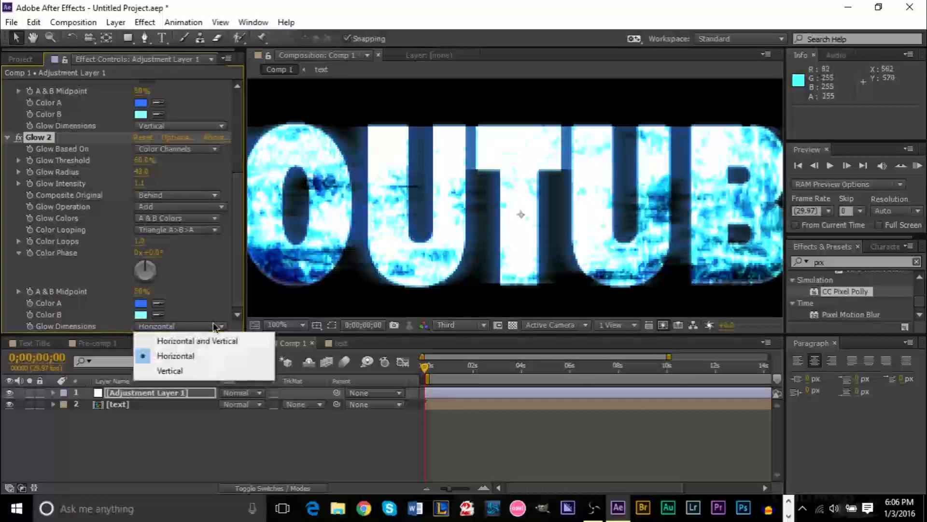
pyautogui.click(203, 375)
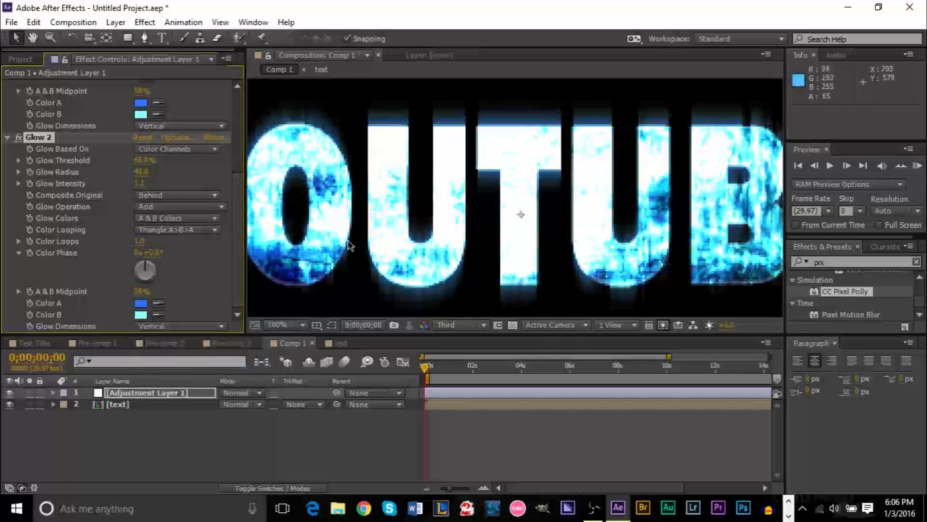
pyautogui.click(187, 327)
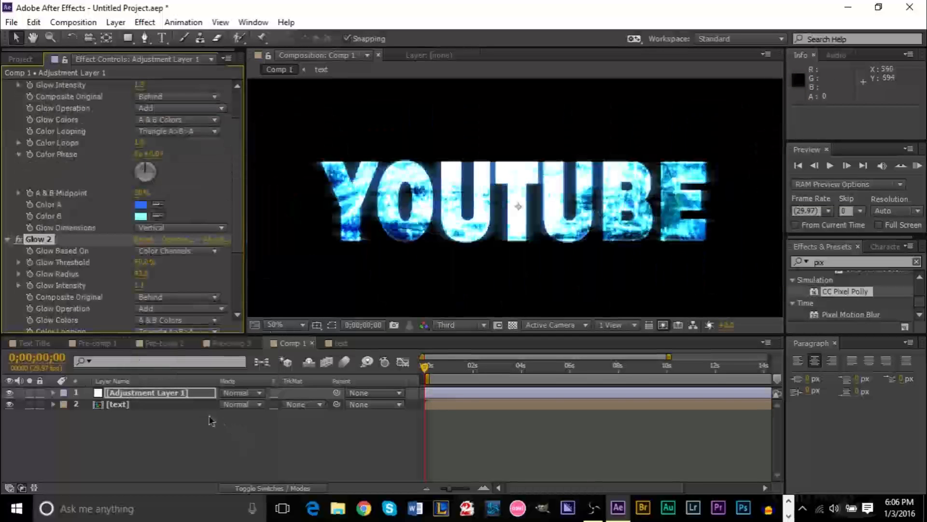
# Pre-compose the adjustment layer and the text layer together, moving all attributes into the new composition
pyautogui.click(139, 437)
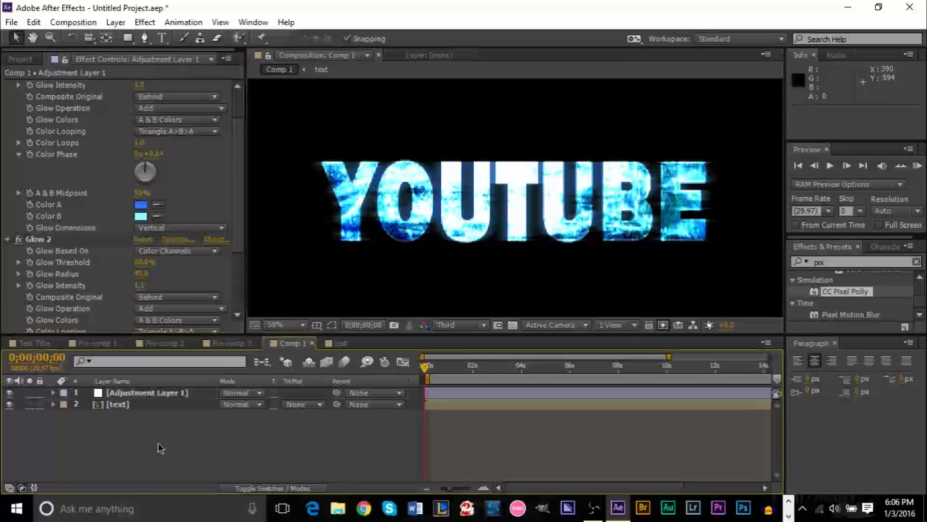
pyautogui.moveTo(161, 448); pyautogui.dragTo(125, 389)
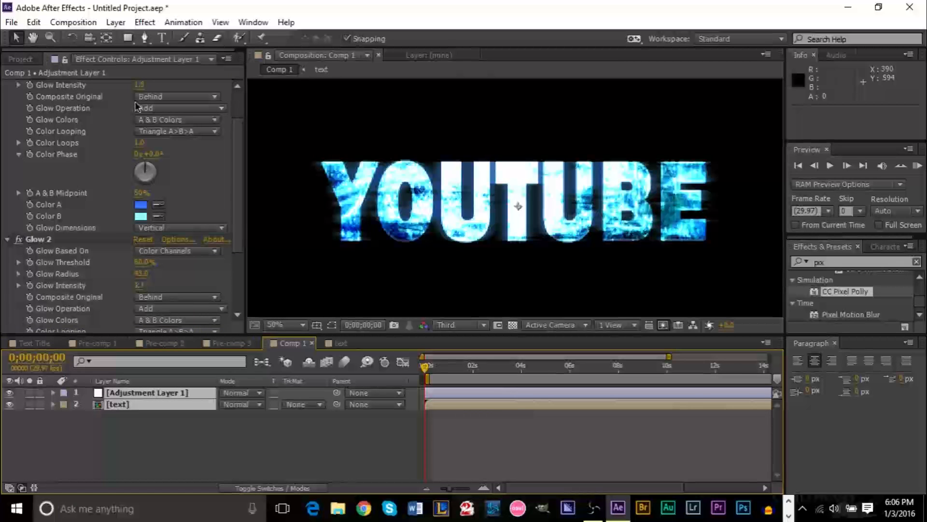
pyautogui.click(115, 22)
pyautogui.click(164, 511)
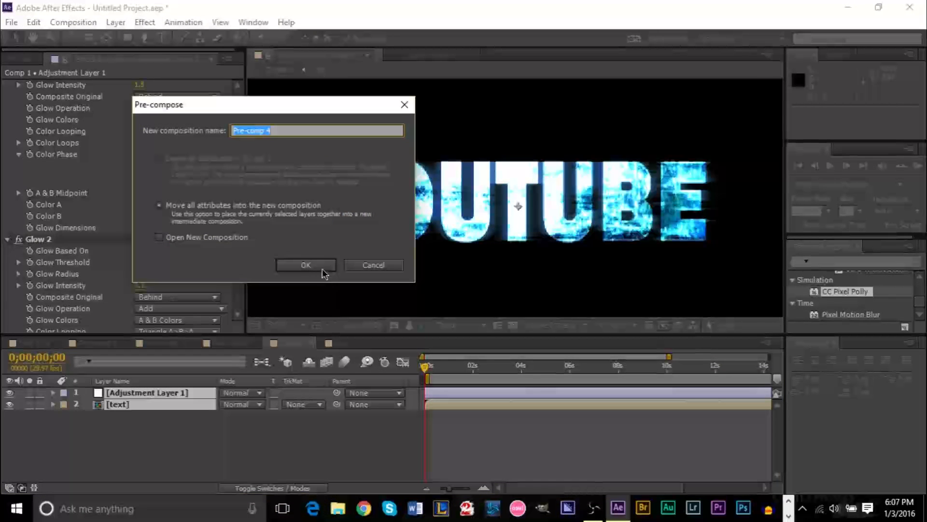
pyautogui.click(327, 265)
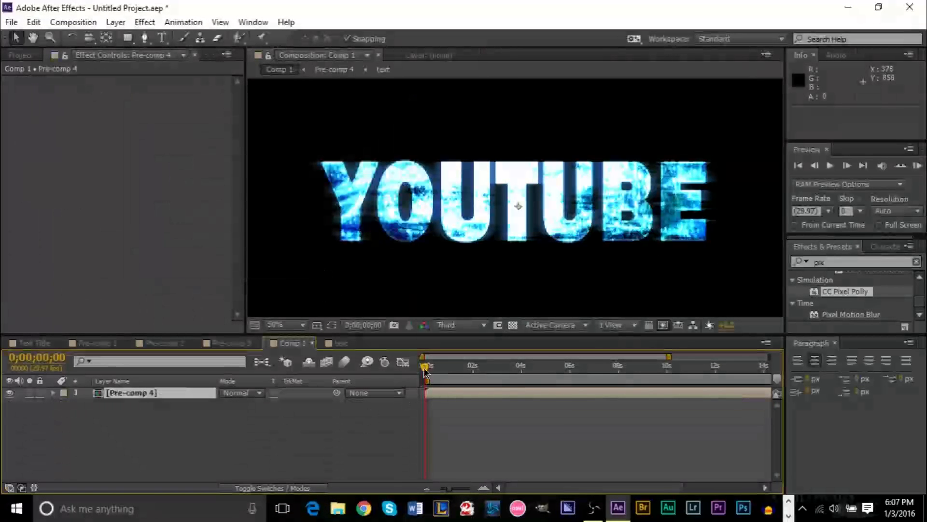
# Preview the first second of the glowing text's shatter animation and return to the first frame
pyautogui.press(',')
pyautogui.moveTo(425, 368); pyautogui.dragTo(382, 361)
pyautogui.press('space')
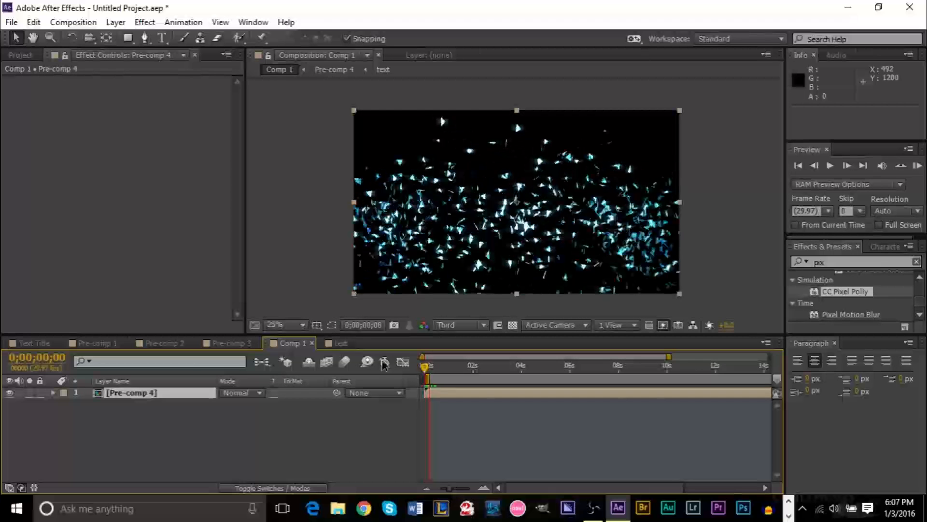
pyautogui.press('space')
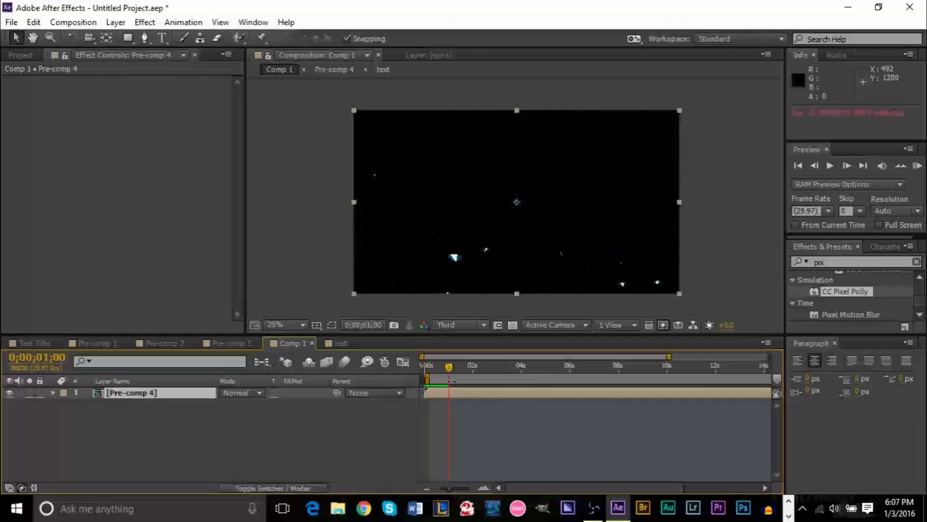
pyautogui.moveTo(449, 368); pyautogui.dragTo(418, 364)
pyautogui.scroll(3, 439, 226)
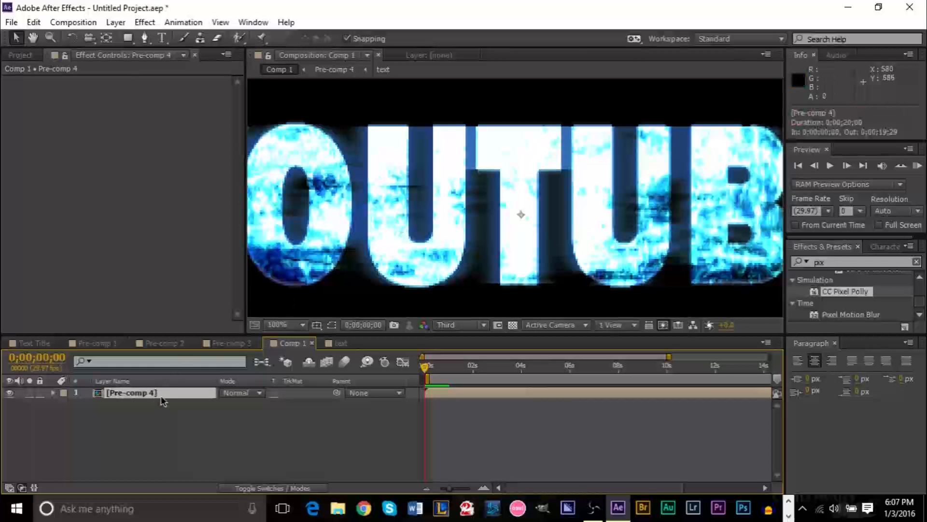
# Duplicate the pre-composed text layer and scale the upper copy down to about 97%
pyautogui.hotkey('ctrl', 'd')
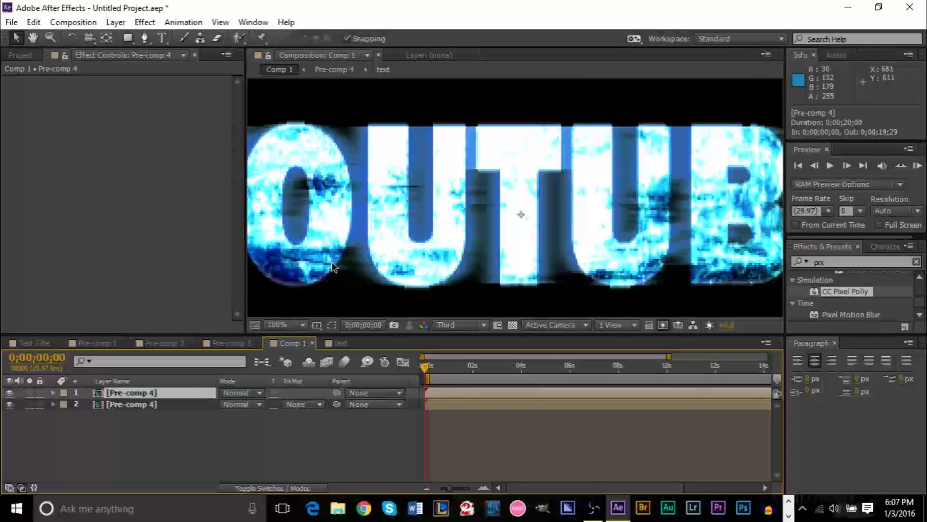
pyautogui.press('s')
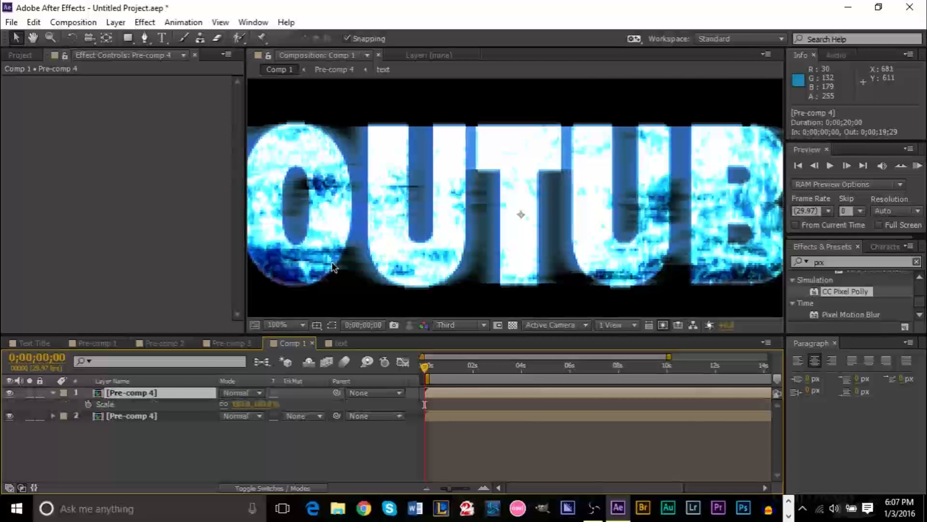
pyautogui.press(',')
pyautogui.press(',')
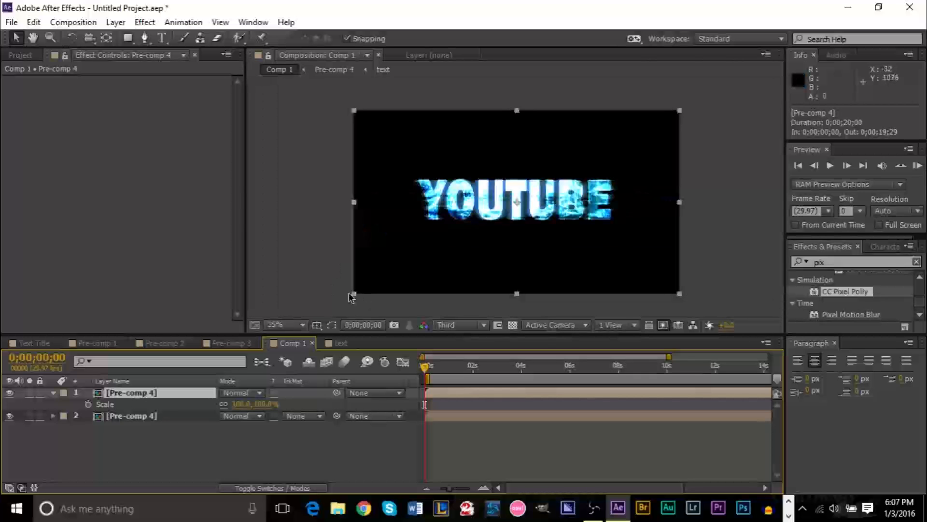
pyautogui.moveTo(355, 294); pyautogui.dragTo(360, 295)
pyautogui.scroll(3, 454, 183)
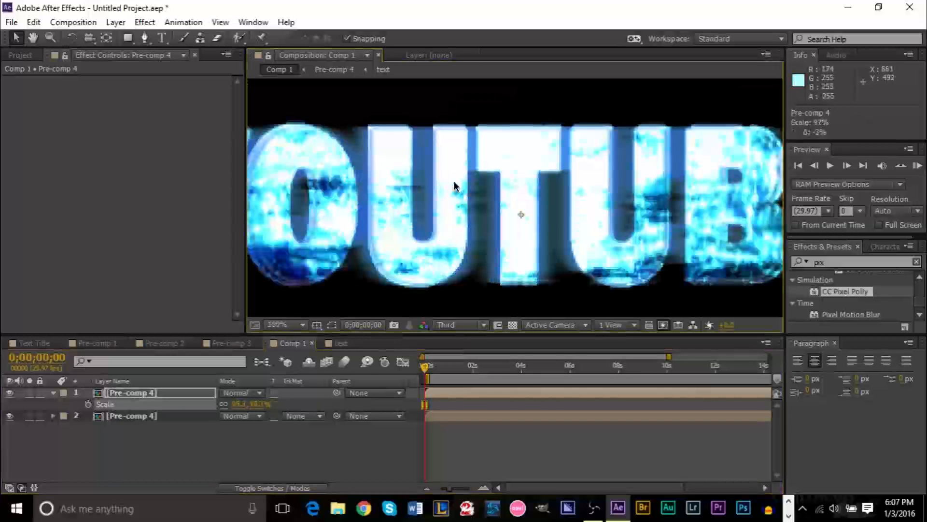
# Move the scaled-down copy beneath the original pre-comp layer and reveal its Scale property
pyautogui.click(157, 394)
pyautogui.click(169, 415)
pyautogui.press('s')
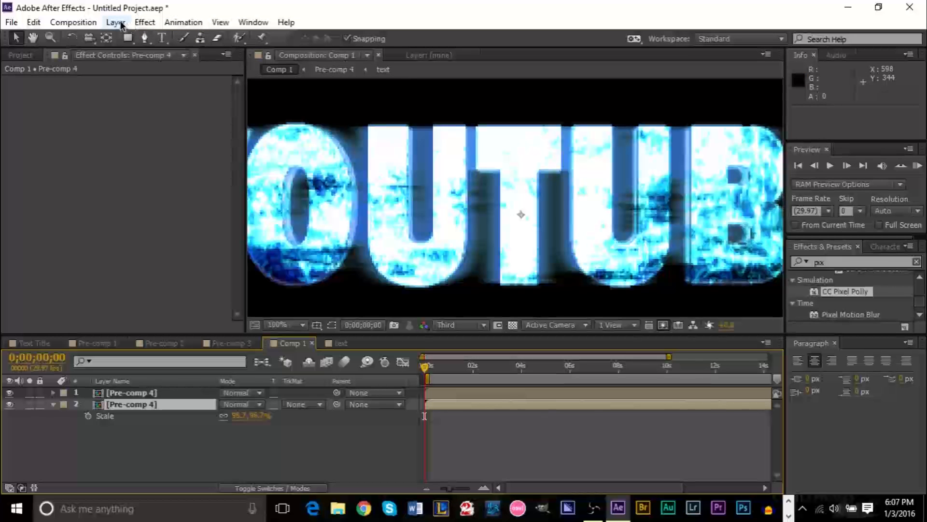
# Apply a Curves effect to the lower Pre-comp 4 copy and pull its RGB curve down steeply to darken it
pyautogui.click(143, 24)
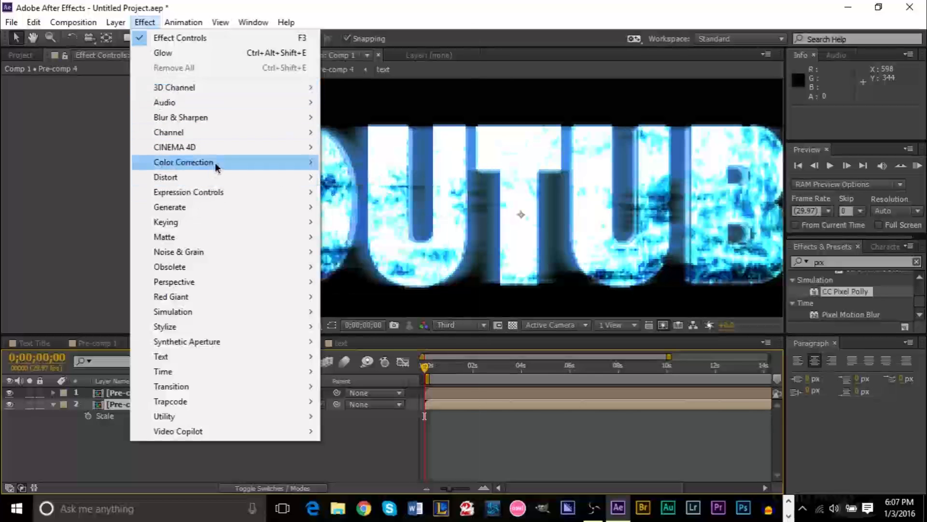
pyautogui.moveTo(221, 162)
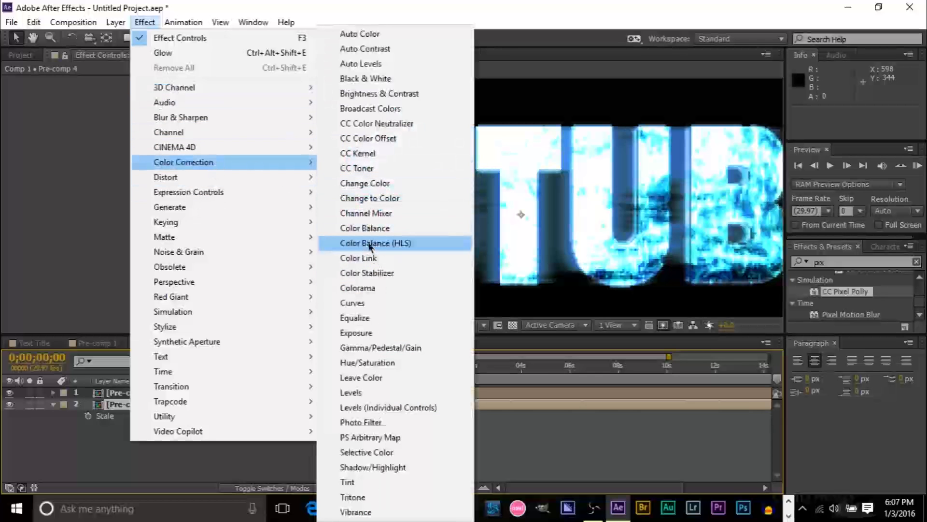
pyautogui.click(390, 303)
pyautogui.moveTo(110, 193); pyautogui.dragTo(141, 186)
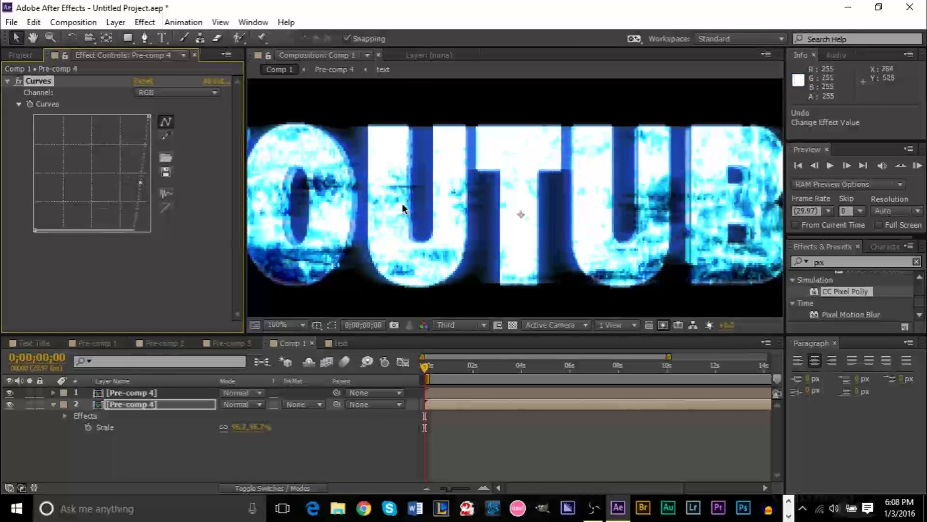
pyautogui.scroll(-1, 397, 208)
pyautogui.scroll(1, 349, 189)
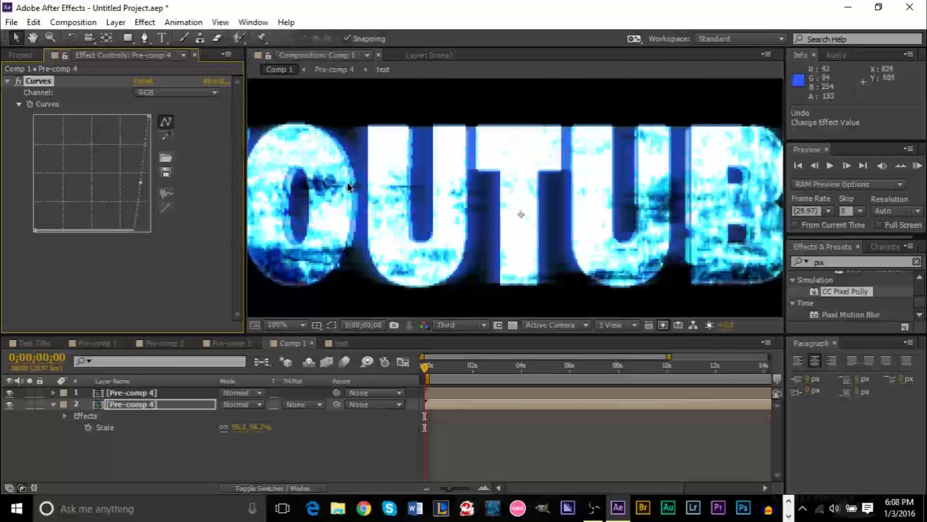
pyautogui.scroll(-1, 349, 189)
pyautogui.scroll(1, 349, 190)
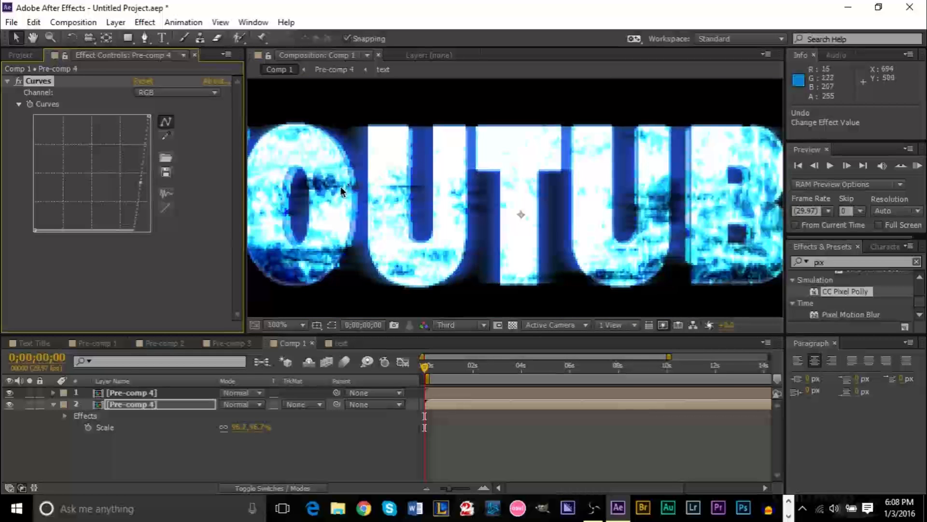
pyautogui.scroll(-1, 263, 115)
# Ease the lower copy's RGB curve to a gentler darkening slope while checking the edges of the Y and O closely
pyautogui.click(33, 37)
pyautogui.moveTo(285, 166); pyautogui.dragTo(359, 190)
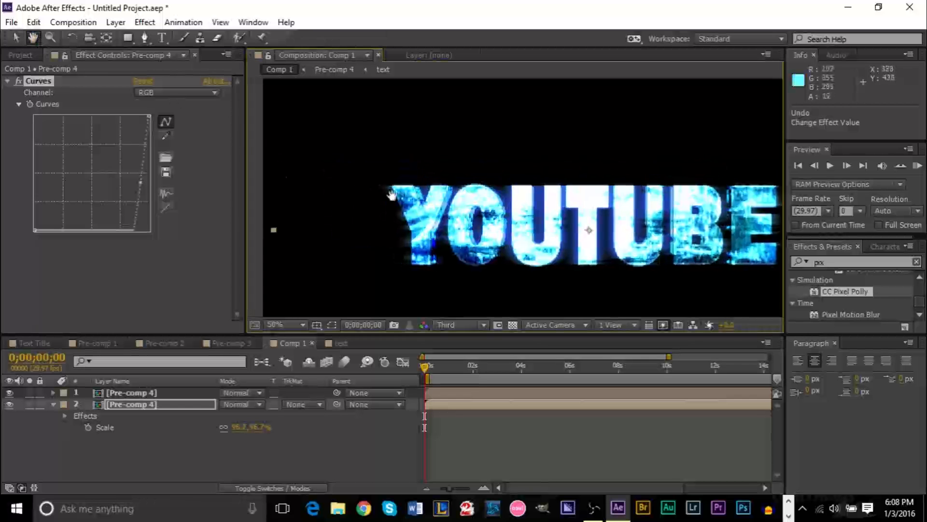
pyautogui.scroll(2, 417, 194)
pyautogui.scroll(-1, 427, 219)
pyautogui.moveTo(368, 242); pyautogui.dragTo(476, 268)
pyautogui.scroll(1, 480, 202)
pyautogui.click(17, 42)
pyautogui.moveTo(140, 219); pyautogui.dragTo(121, 194)
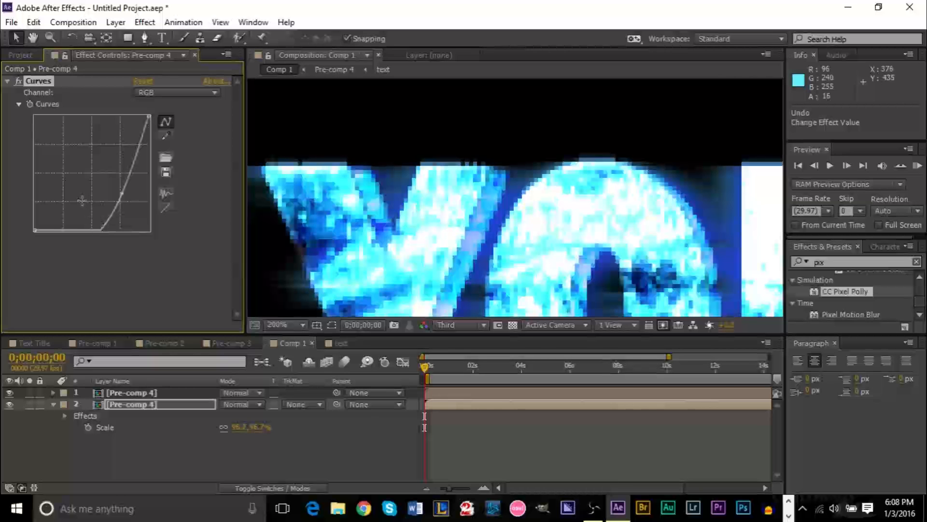
pyautogui.scroll(-3, 528, 225)
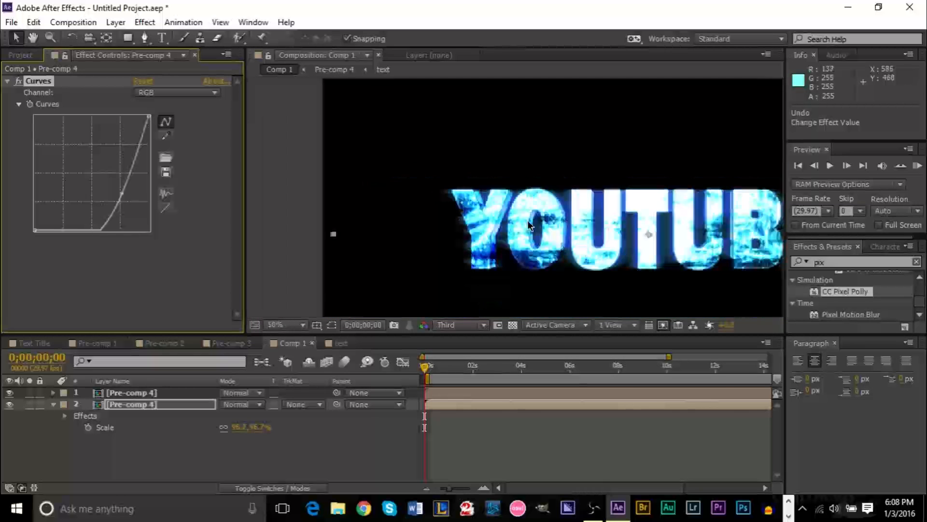
pyautogui.scroll(-1, 529, 225)
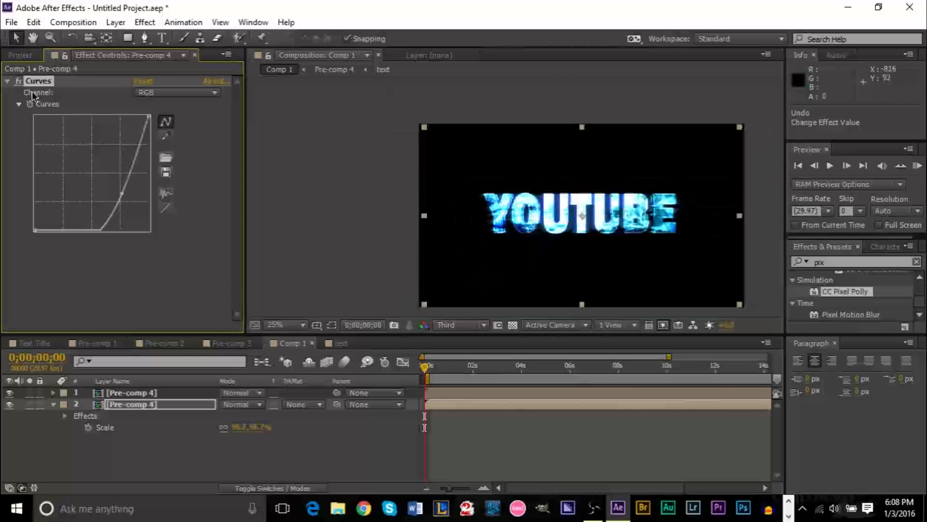
pyautogui.click(17, 38)
pyautogui.moveTo(573, 244); pyautogui.dragTo(560, 245)
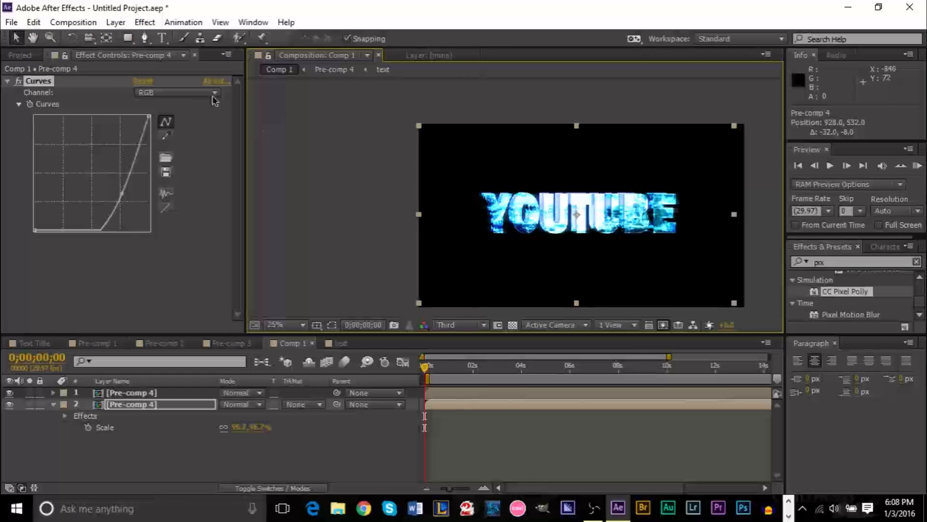
pyautogui.hotkey('ctrl', 'z')
# Add the snow background photo texture as the lowest layer and scale it to 200% so it fills the frame
pyautogui.click(33, 38)
pyautogui.moveTo(513, 216); pyautogui.dragTo(408, 192)
pyautogui.click(20, 56)
pyautogui.moveTo(99, 178); pyautogui.dragTo(207, 440)
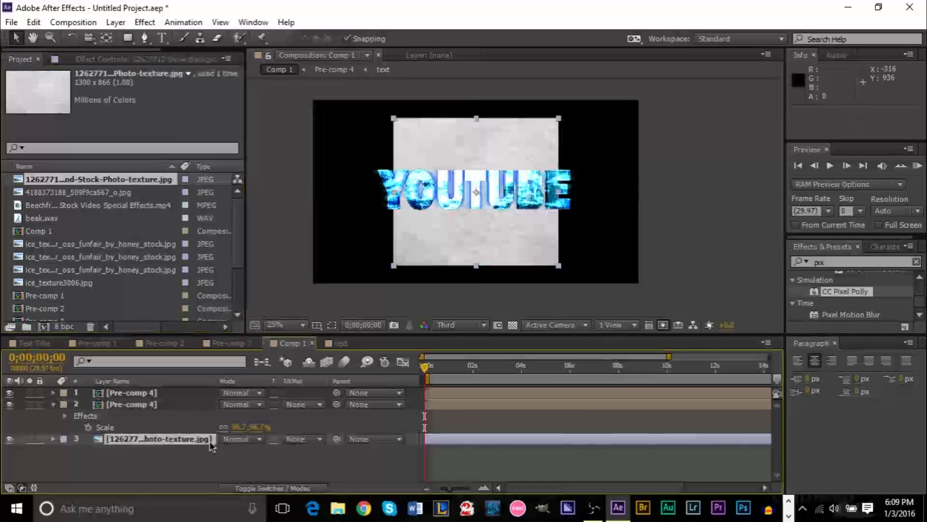
pyautogui.moveTo(559, 266); pyautogui.dragTo(640, 317)
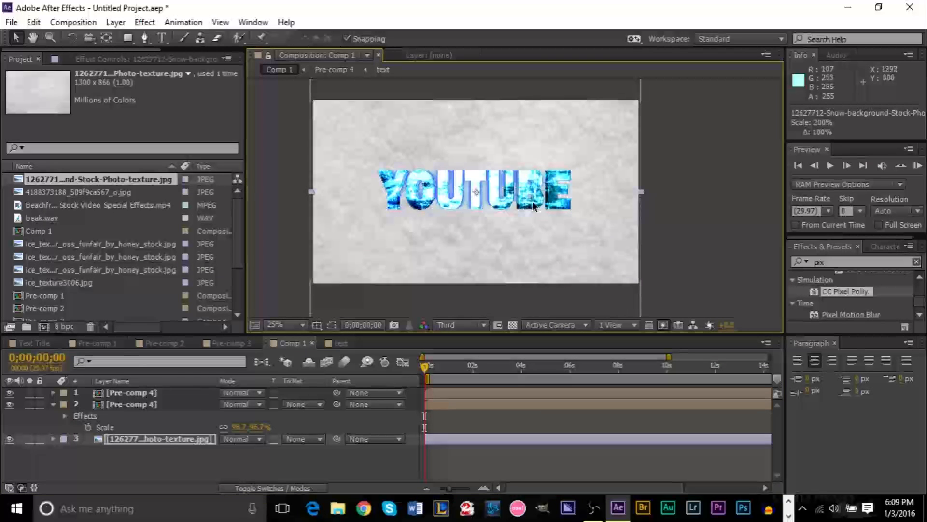
# Place the Beachfront falling-snow video on top of all layers, scale it to about 418%, and set its blending mode to Add
pyautogui.scroll(2, 534, 206)
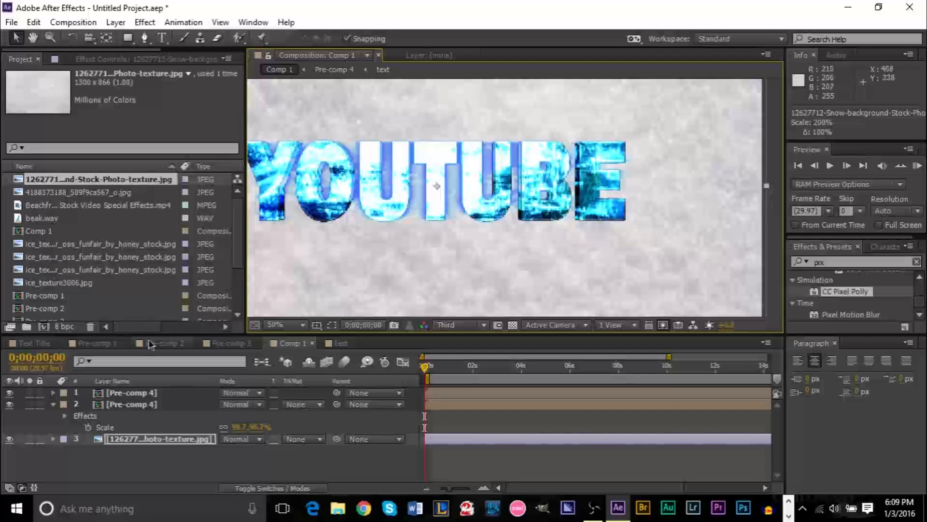
pyautogui.click(96, 284)
pyautogui.click(102, 269)
pyautogui.moveTo(36, 207); pyautogui.dragTo(191, 392)
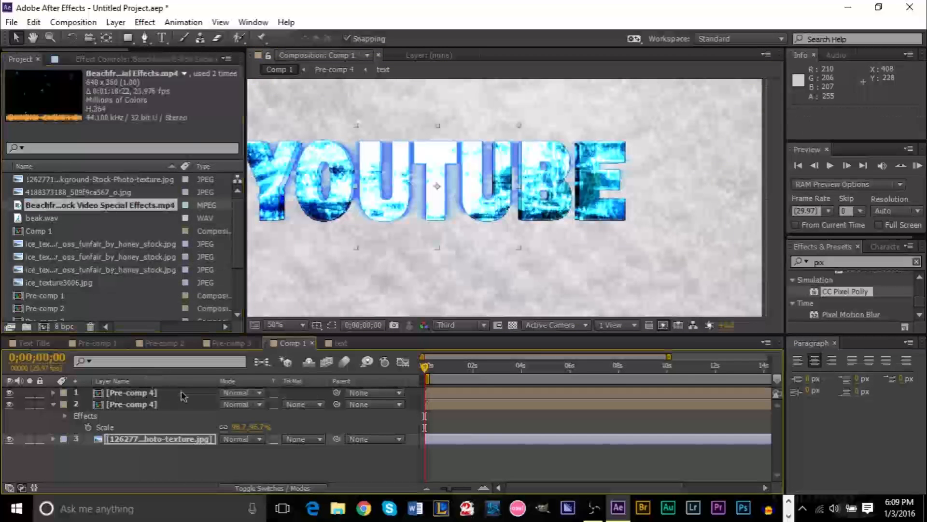
pyautogui.scroll(-2, 482, 239)
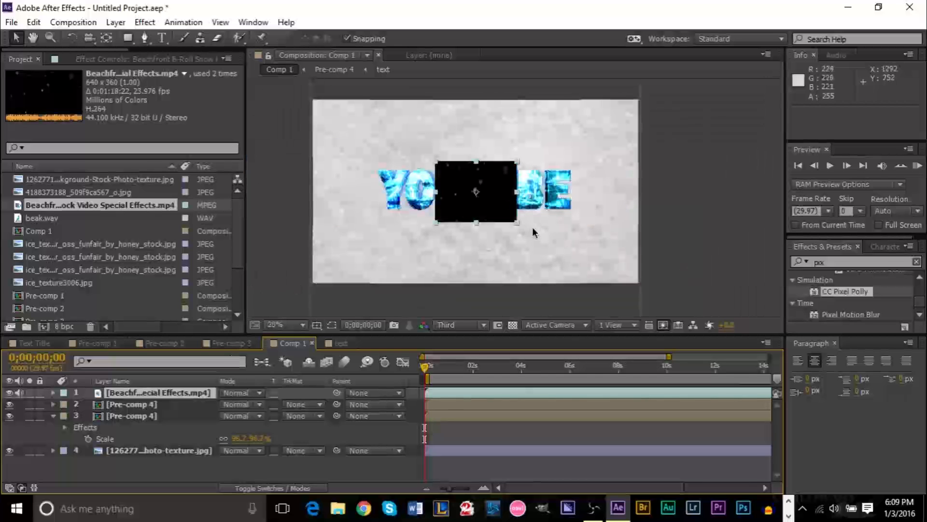
pyautogui.moveTo(518, 223); pyautogui.dragTo(695, 322)
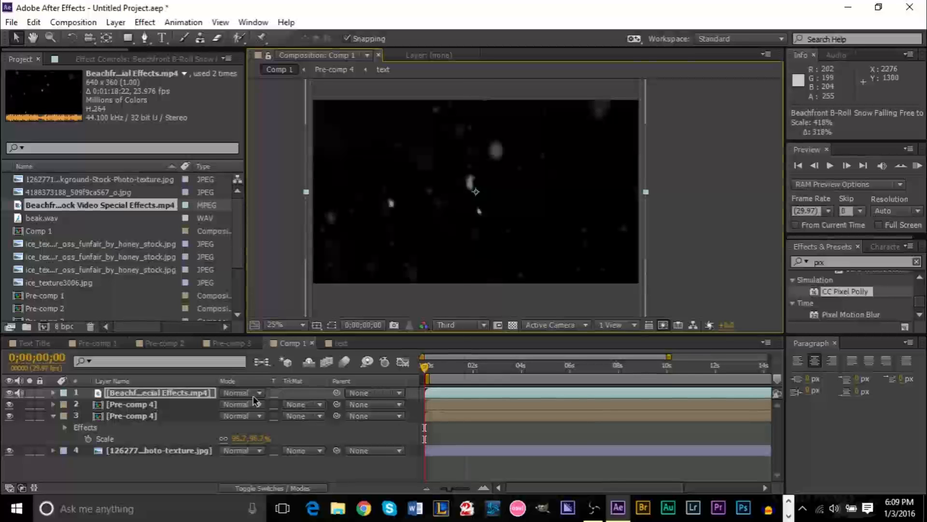
pyautogui.click(254, 400)
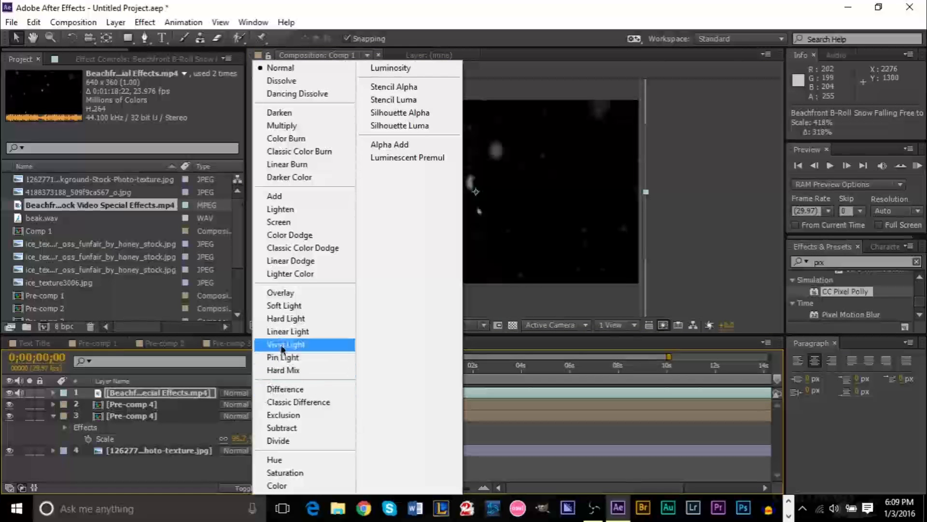
pyautogui.click(299, 196)
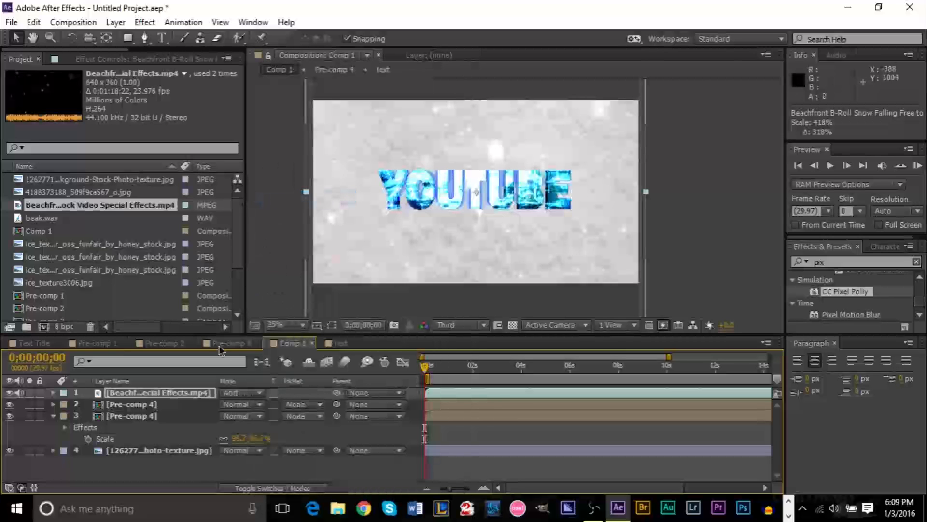
# Try the Screen blending mode on the falling-snow video and preview about the first second
pyautogui.click(261, 396)
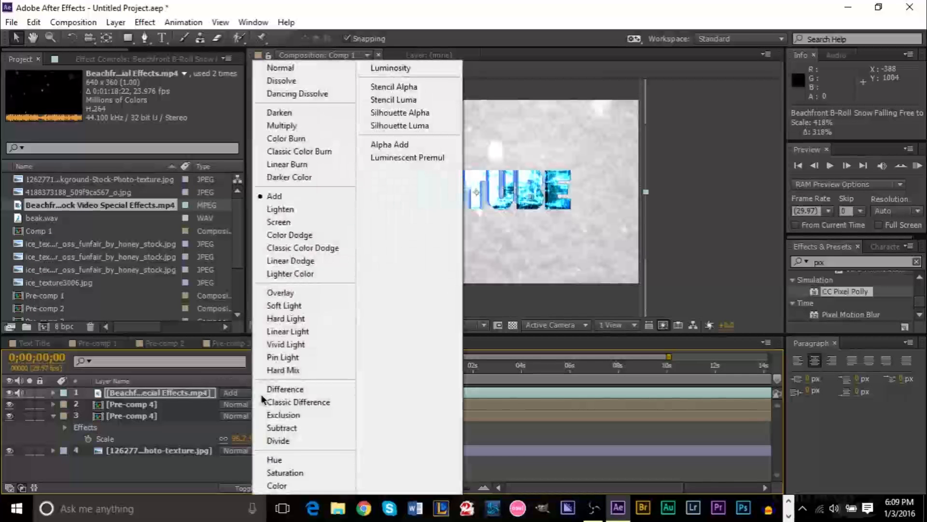
pyautogui.click(290, 223)
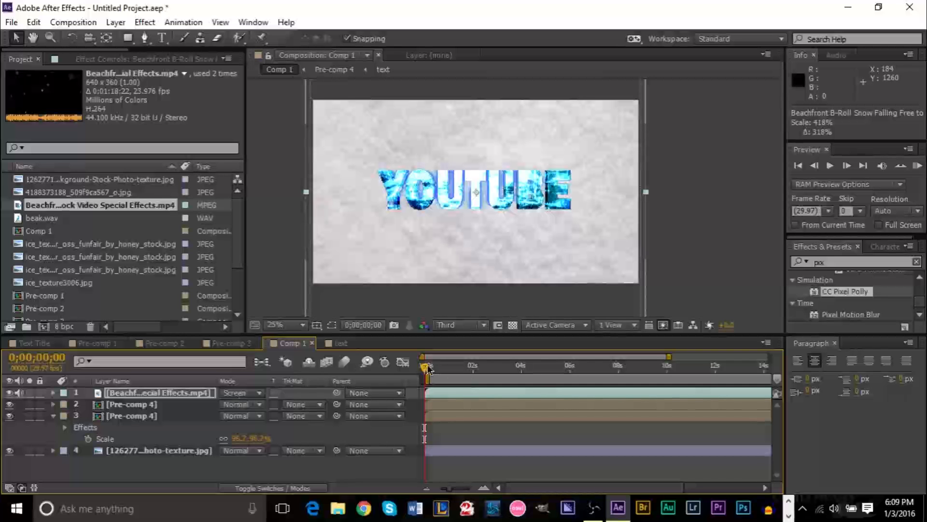
pyautogui.press('space')
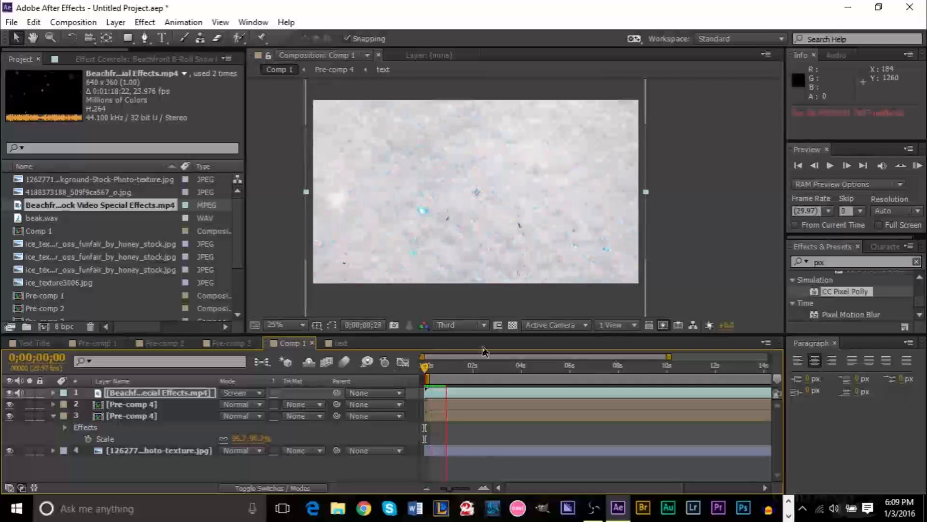
pyautogui.press('space')
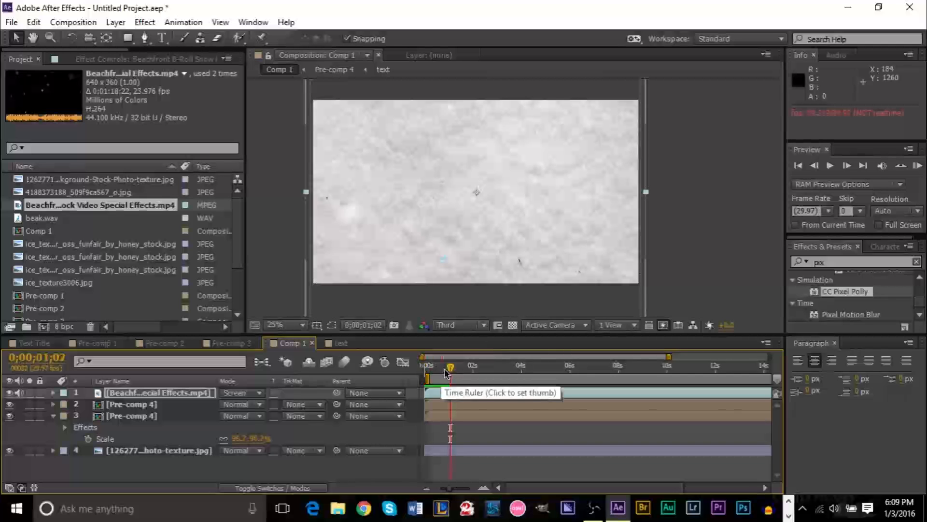
# Preview the shatter animation in a maximized composition view from the first frame, and return the falling-snow video to Add blending
pyautogui.scroll(2, 293, 269)
pyautogui.press('`')
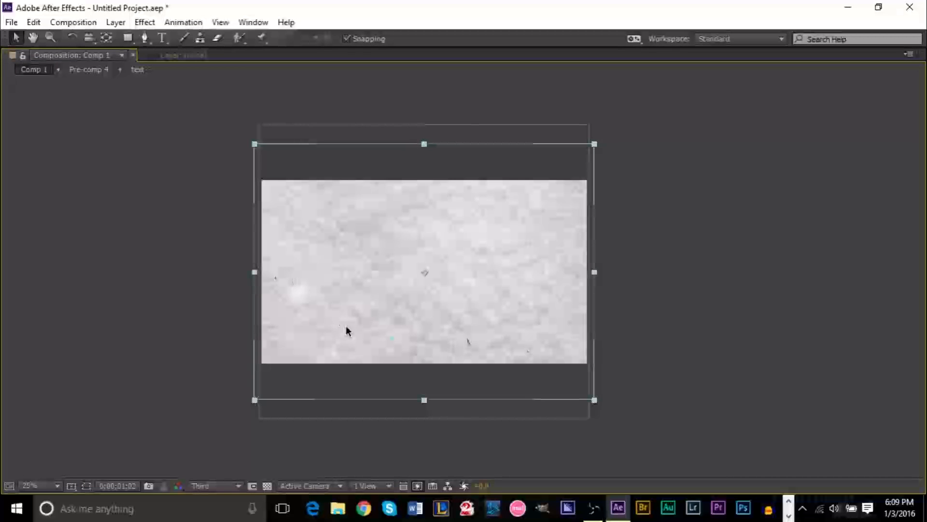
pyautogui.scroll(2, 345, 326)
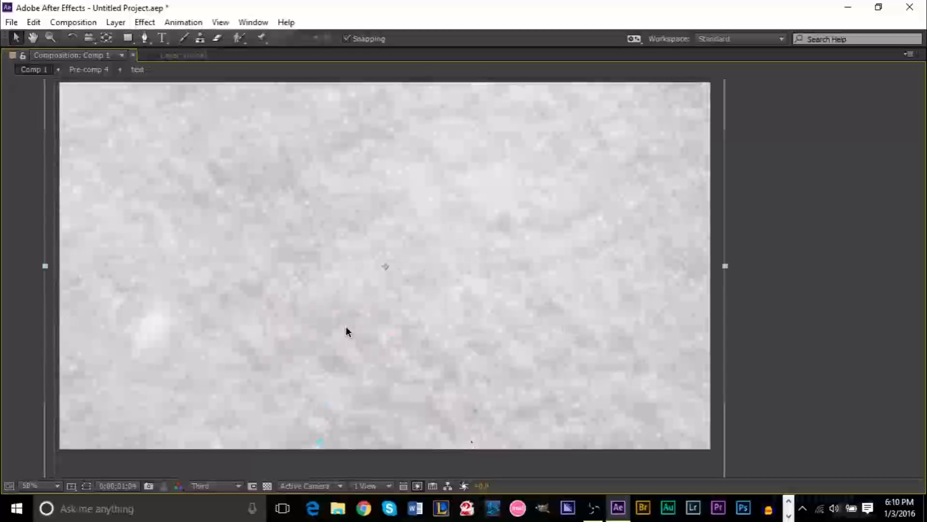
pyautogui.press('`')
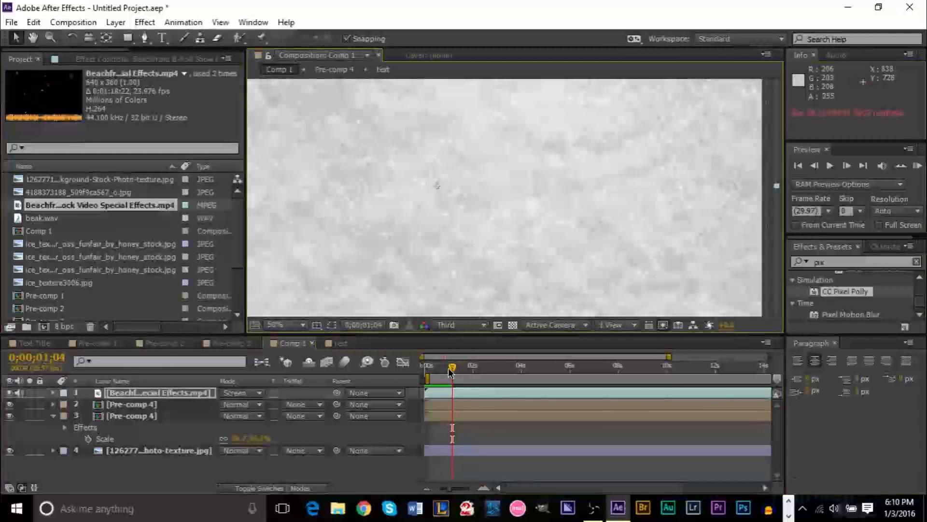
pyautogui.moveTo(450, 371); pyautogui.dragTo(396, 370)
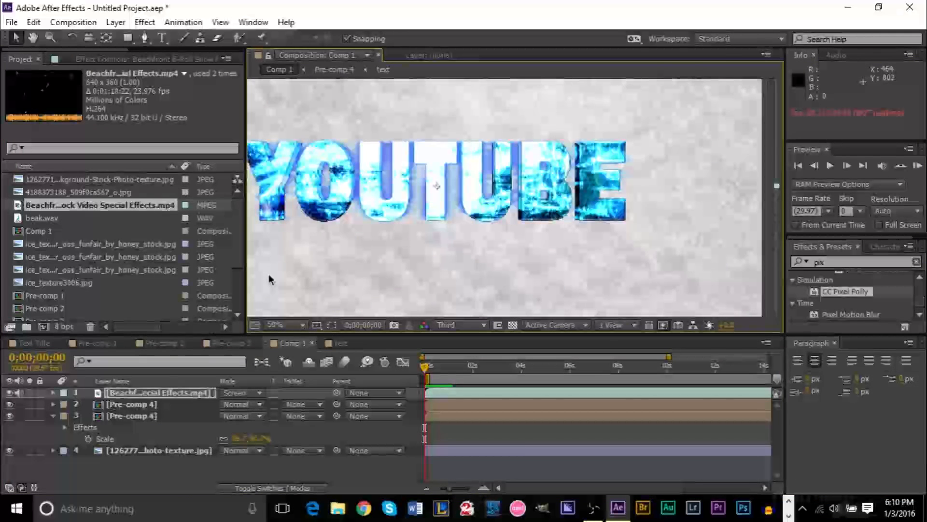
pyautogui.press('`')
pyautogui.press('space')
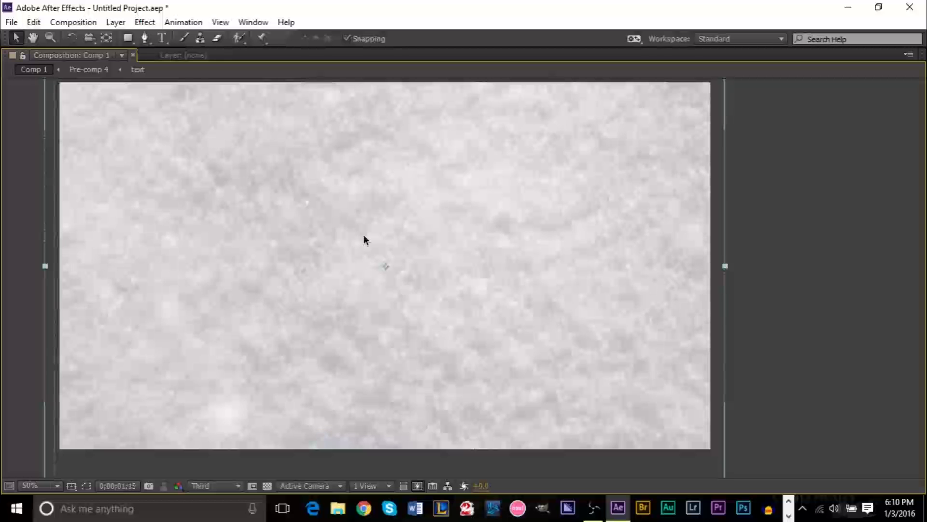
pyautogui.press('space')
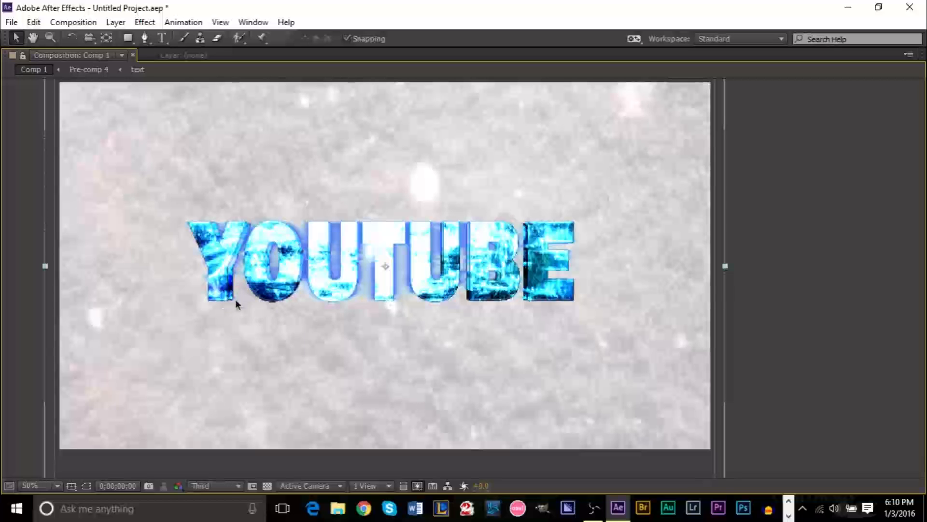
# Restore the normal panel layout and delete the lower, scaled-down Pre-comp 4 copy
pyautogui.press('`')
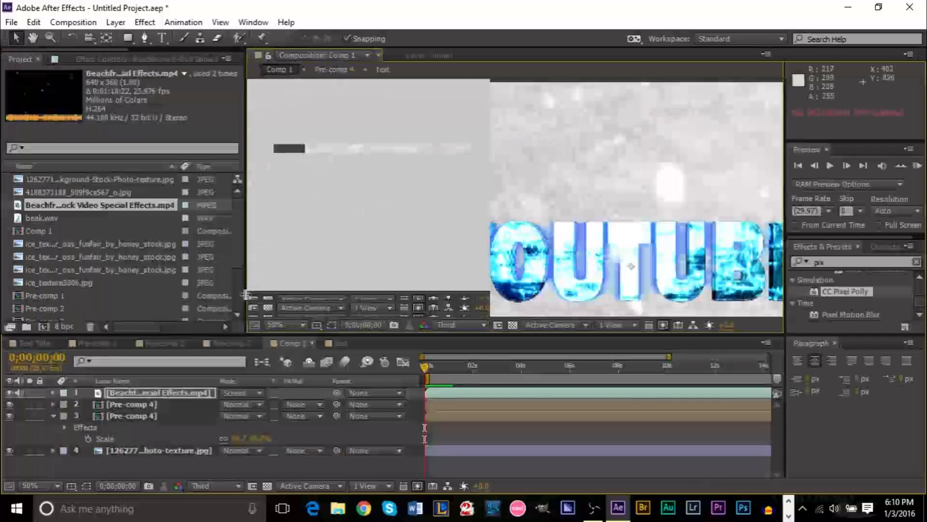
pyautogui.click(147, 416)
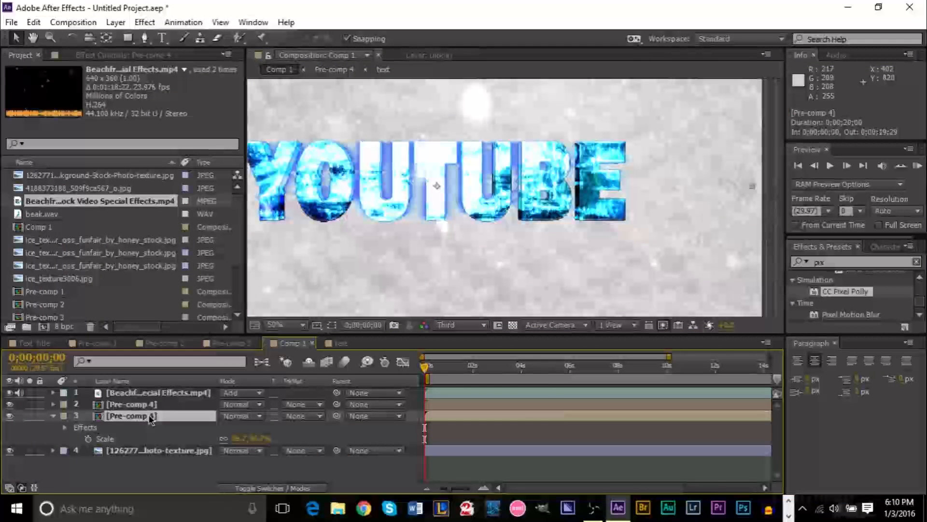
pyautogui.press('Delete')
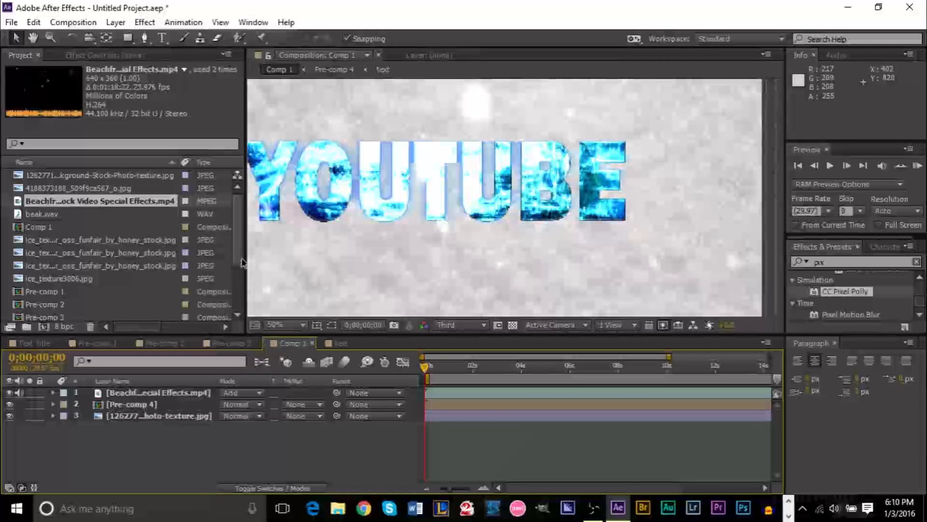
# Preview about the first second of the single-layer text shattering under the Add-blended snow in a maximized composition view
pyautogui.click(318, 239)
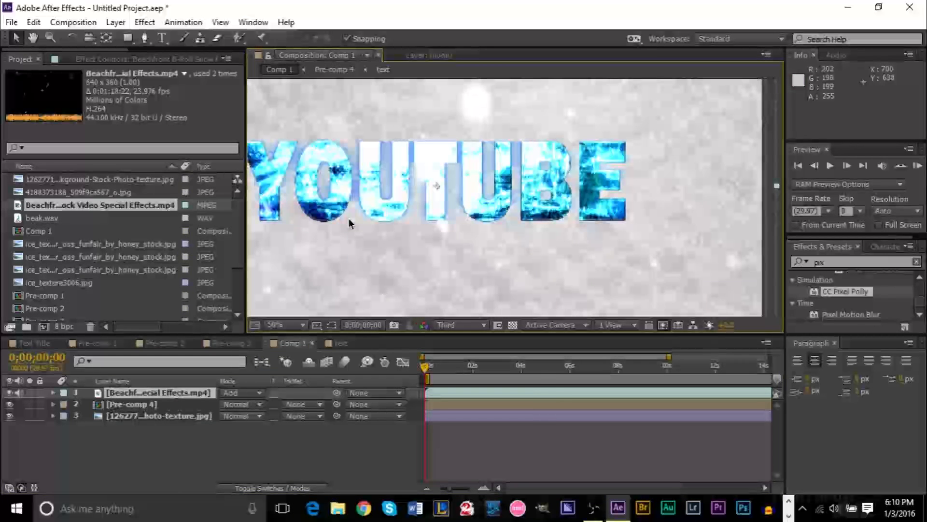
pyautogui.press('`')
pyautogui.press('space')
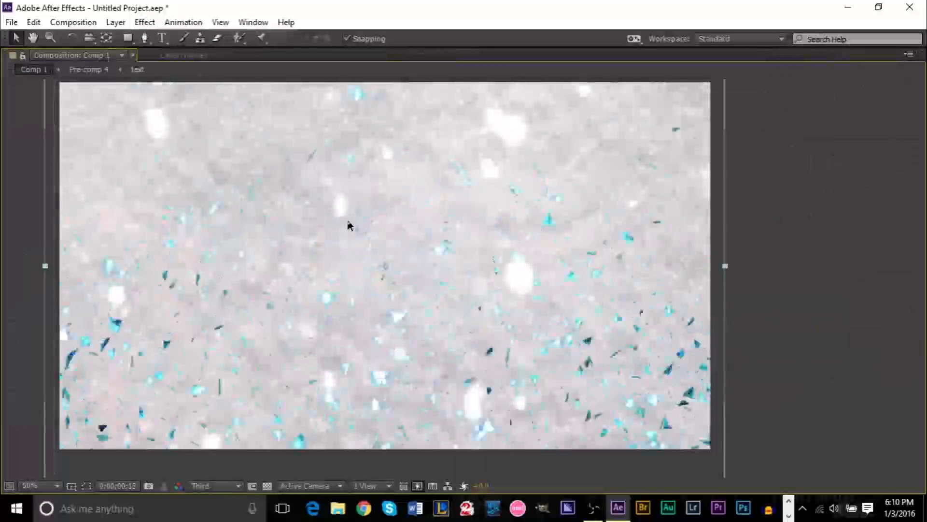
pyautogui.press('space')
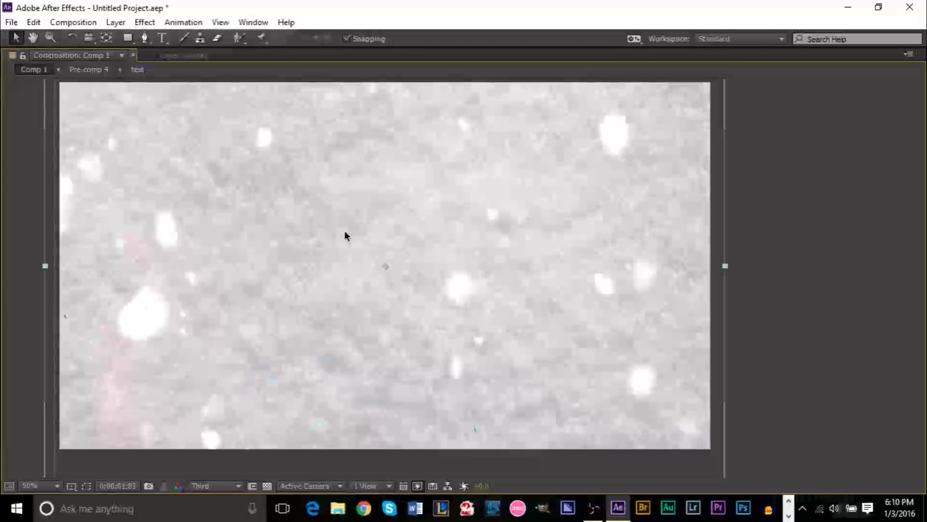
pyautogui.press('`')
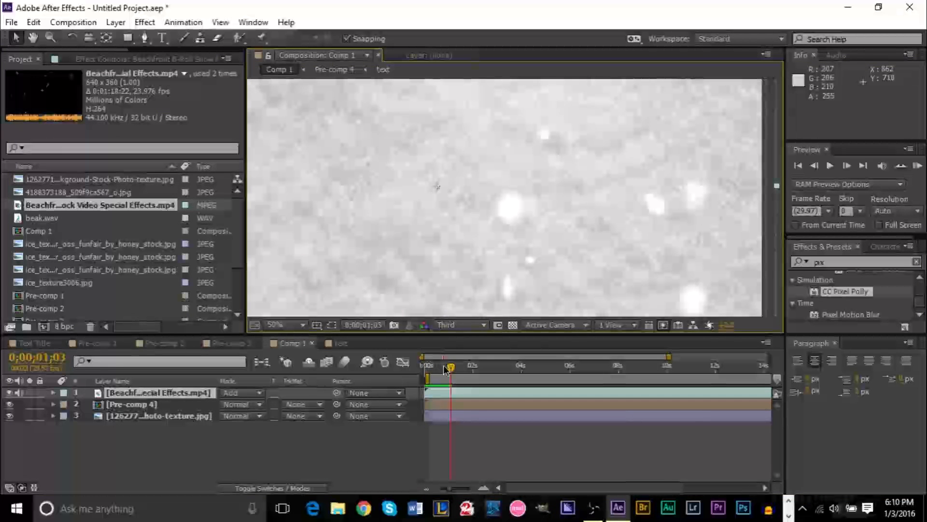
# Return to the first frame, show the whole composition at 25%, and display the layer switches
pyautogui.moveTo(449, 370); pyautogui.dragTo(424, 370)
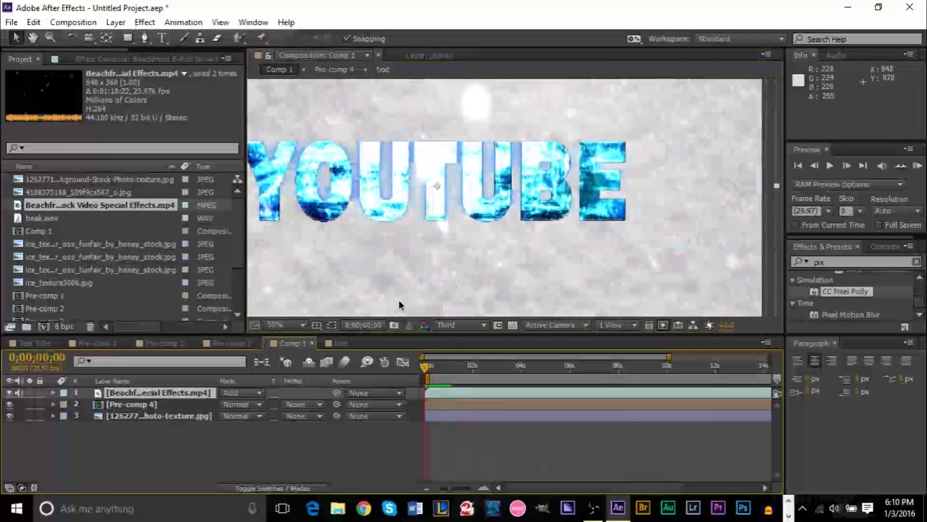
pyautogui.scroll(-1, 398, 246)
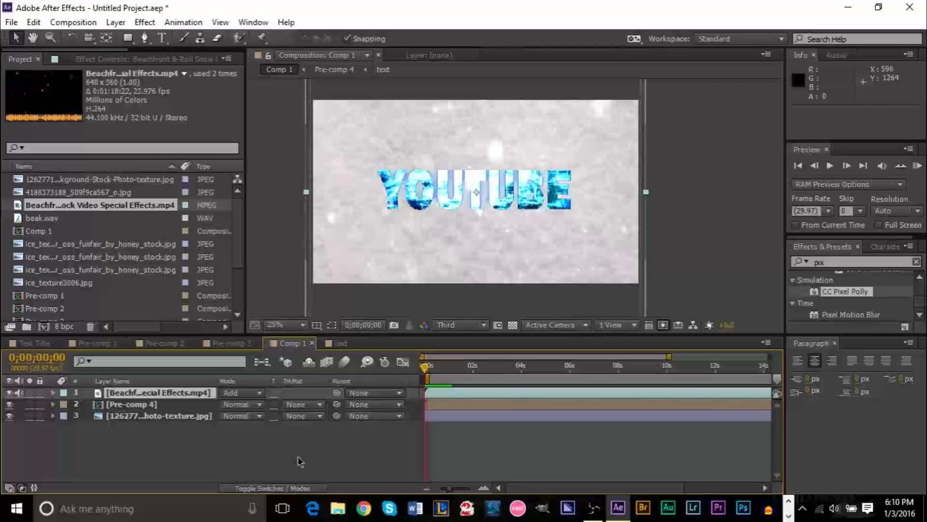
pyautogui.click(288, 488)
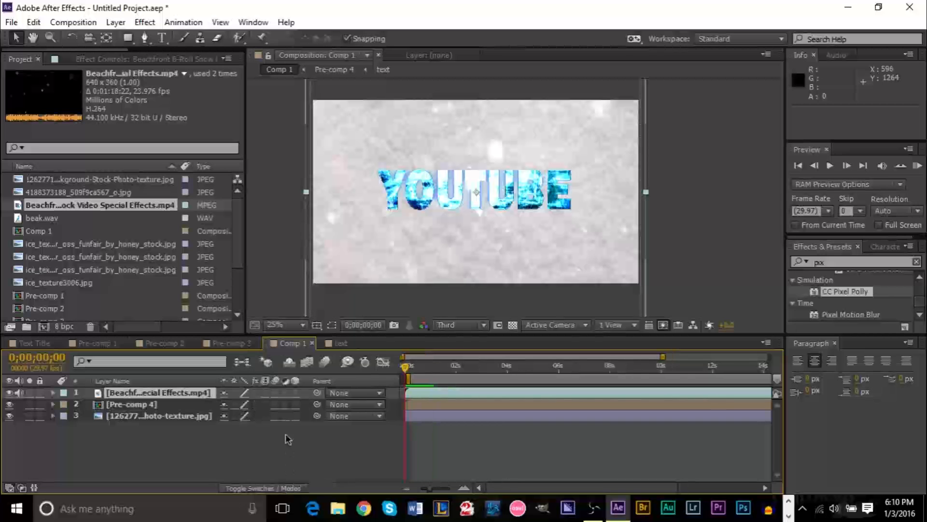
# Try making the falling-snow video a 3D layer and pushing it back in depth to about Z 44, and undo the move
pyautogui.click(295, 393)
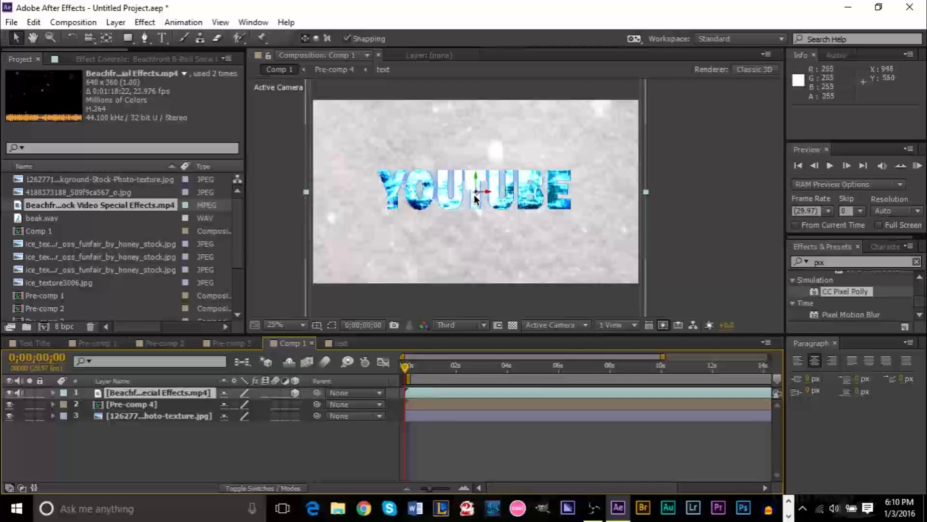
pyautogui.moveTo(477, 193); pyautogui.dragTo(478, 145)
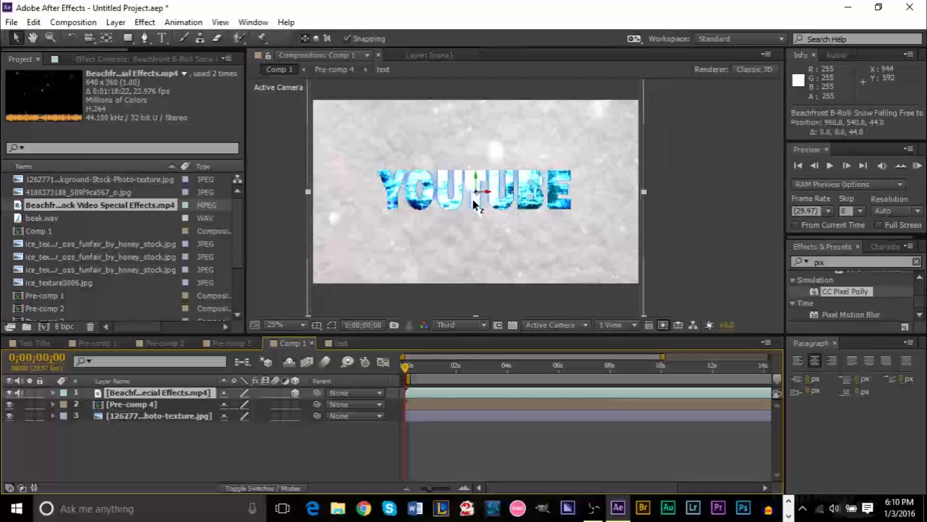
pyautogui.hotkey('ctrl', 'z')
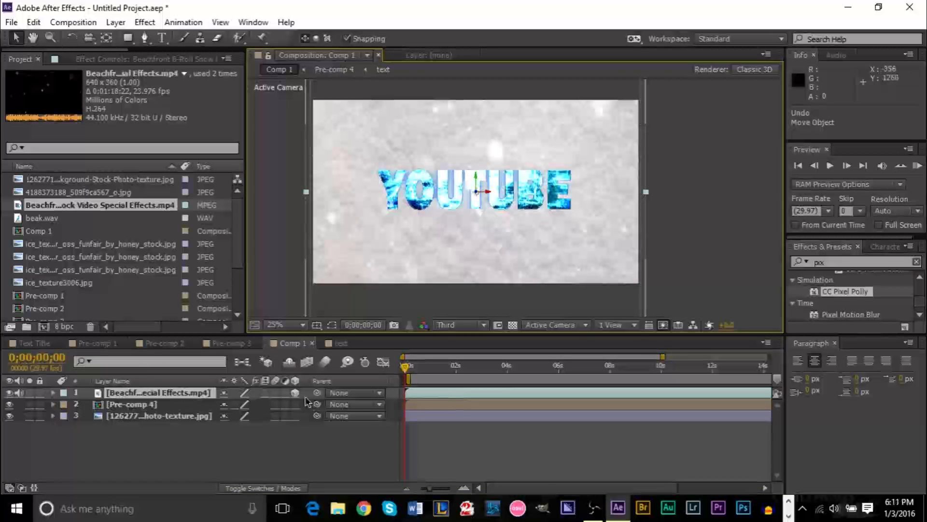
# Make Pre-comp 4 a 3D layer and move it only in depth to about Z -12
pyautogui.click(163, 408)
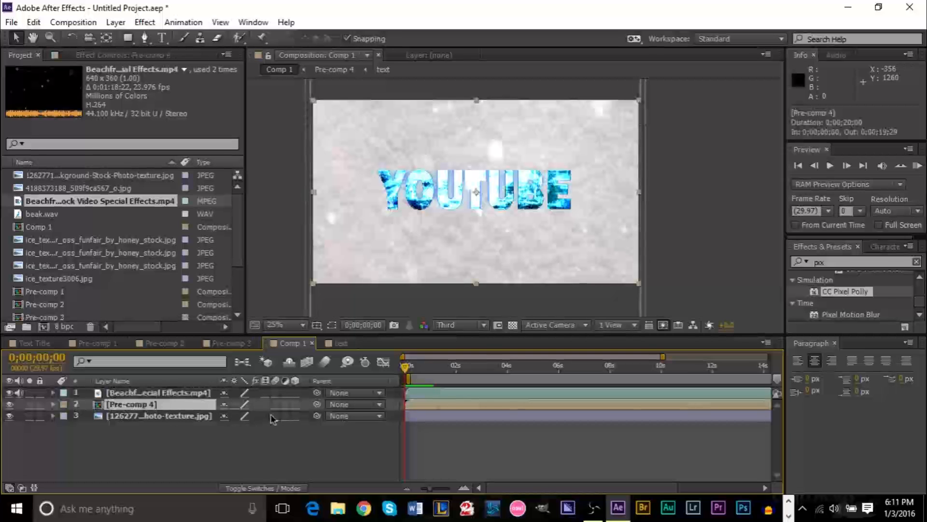
pyautogui.click(295, 404)
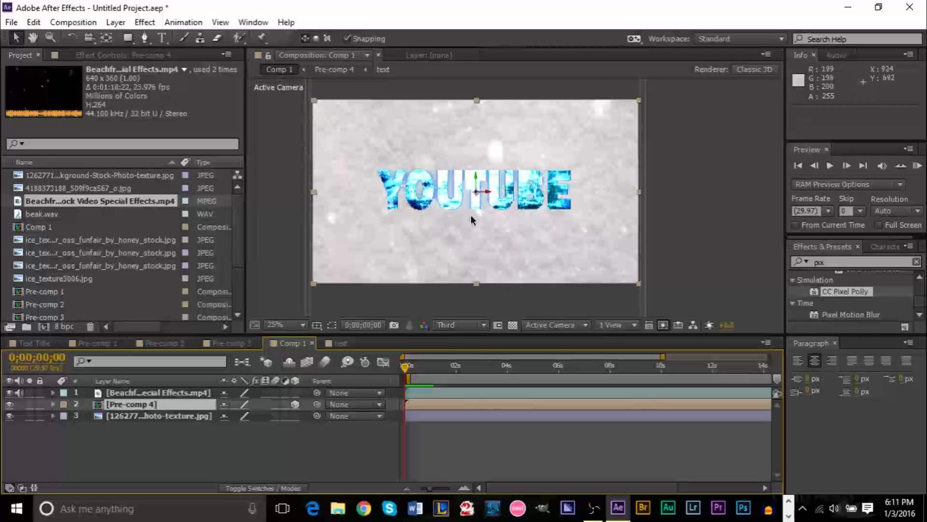
pyautogui.moveTo(475, 196); pyautogui.dragTo(475, 194)
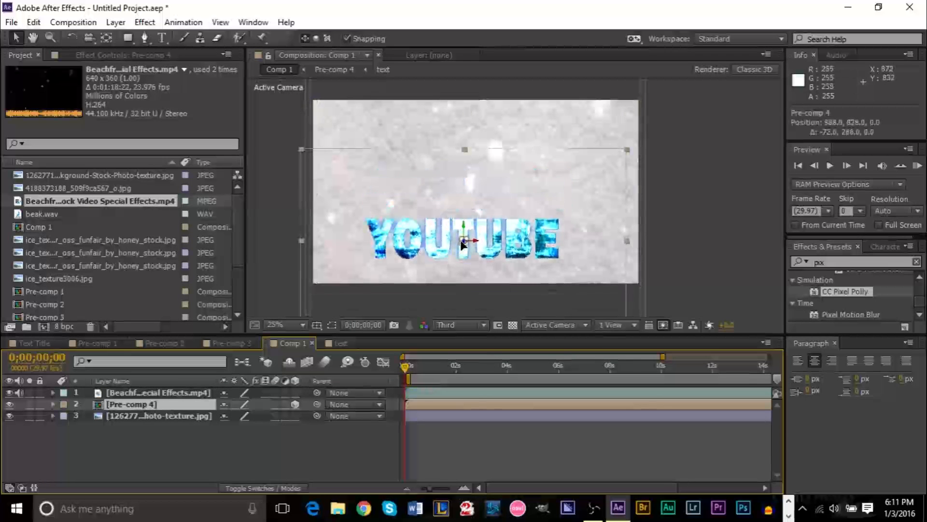
pyautogui.hotkey('ctrl', 'z')
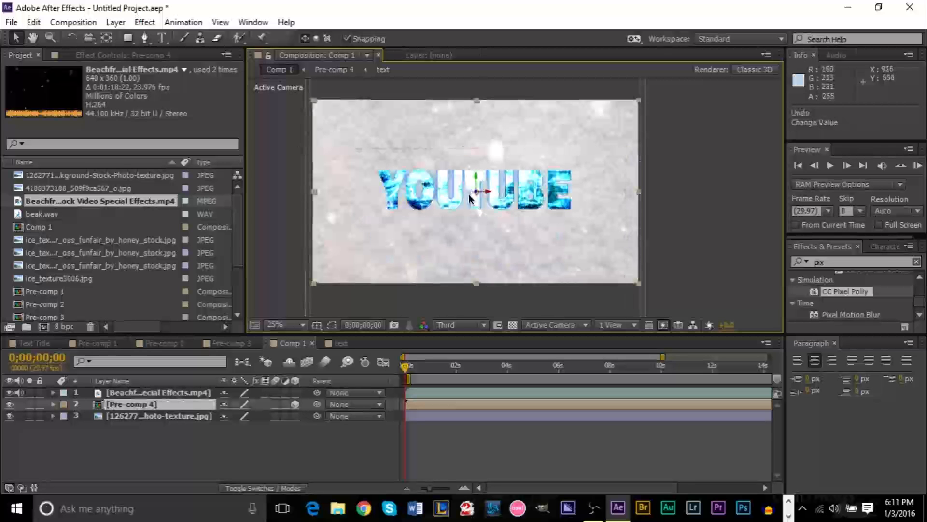
pyautogui.moveTo(475, 193); pyautogui.dragTo(377, 94)
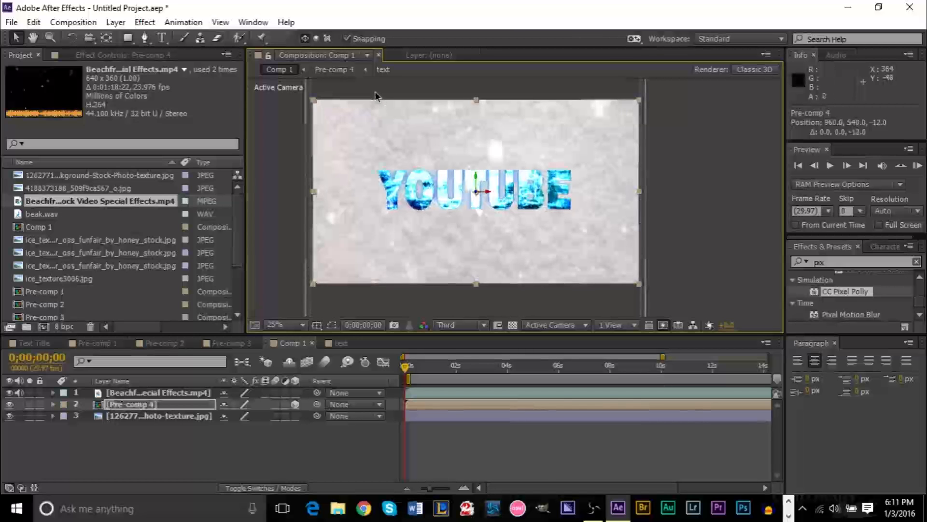